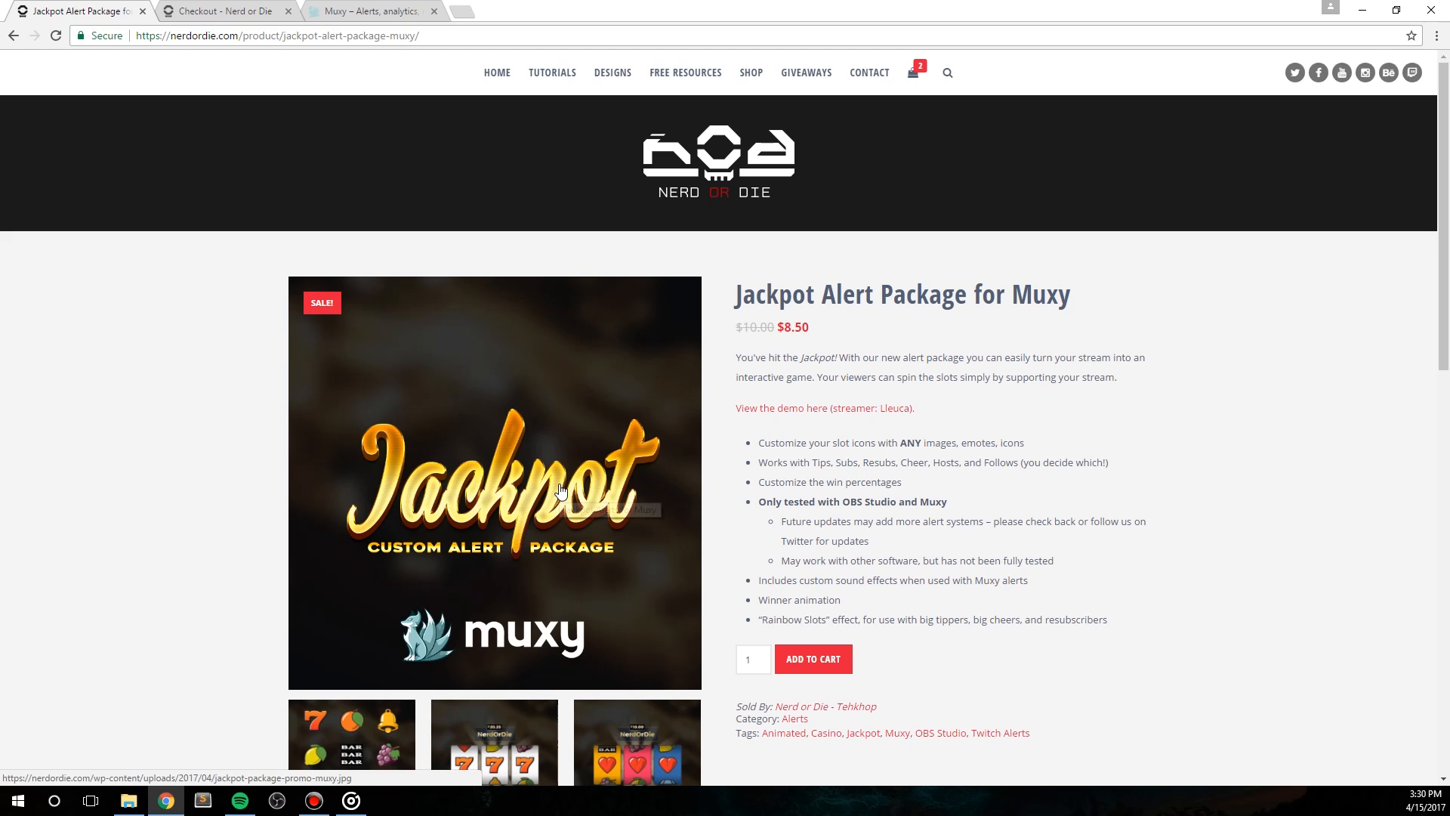
Step: View all the preview images in the Jackpot Alert Package gallery, from the custom icons through to the custom sound effects
click(669, 512)
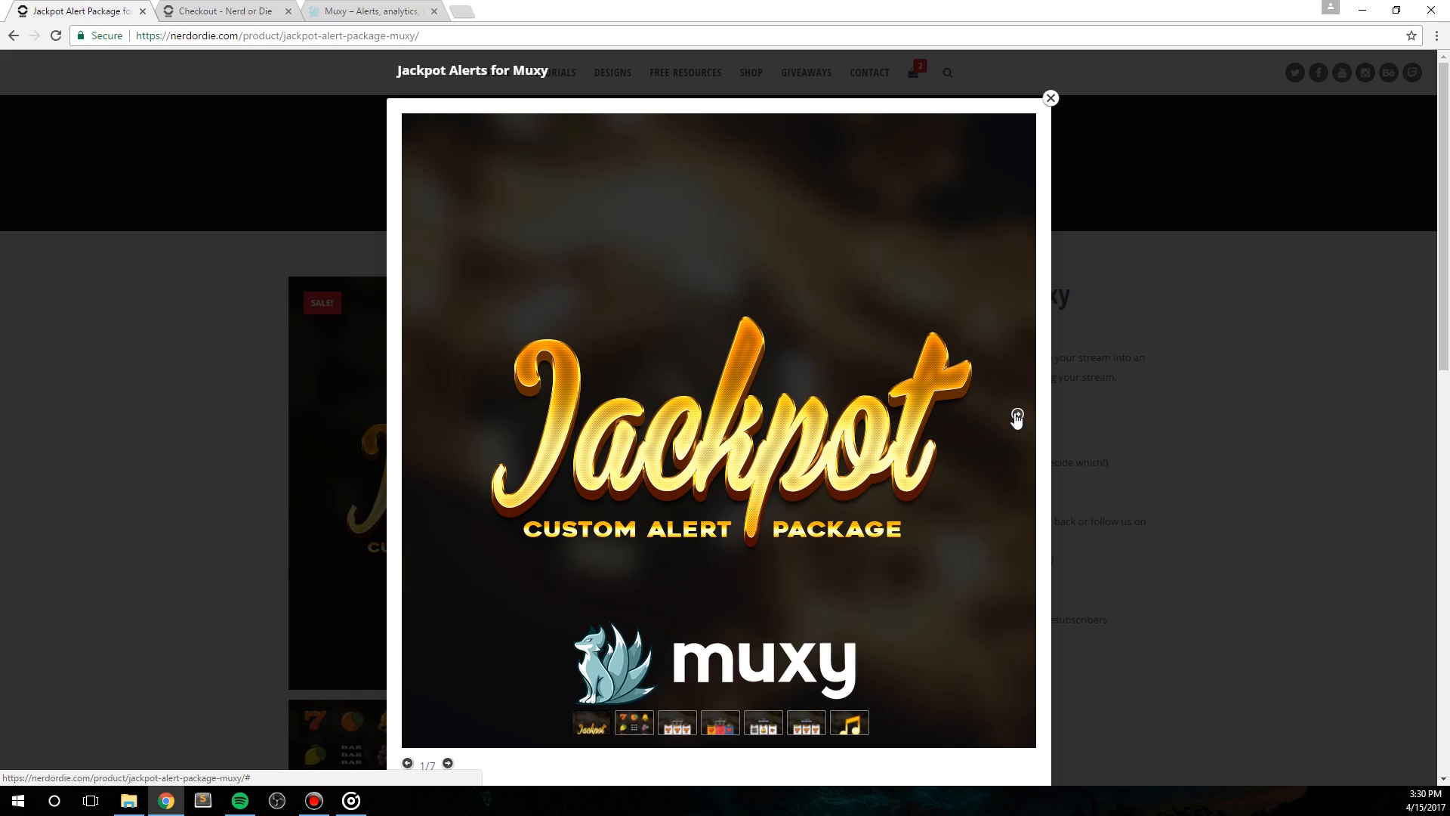
click(1017, 415)
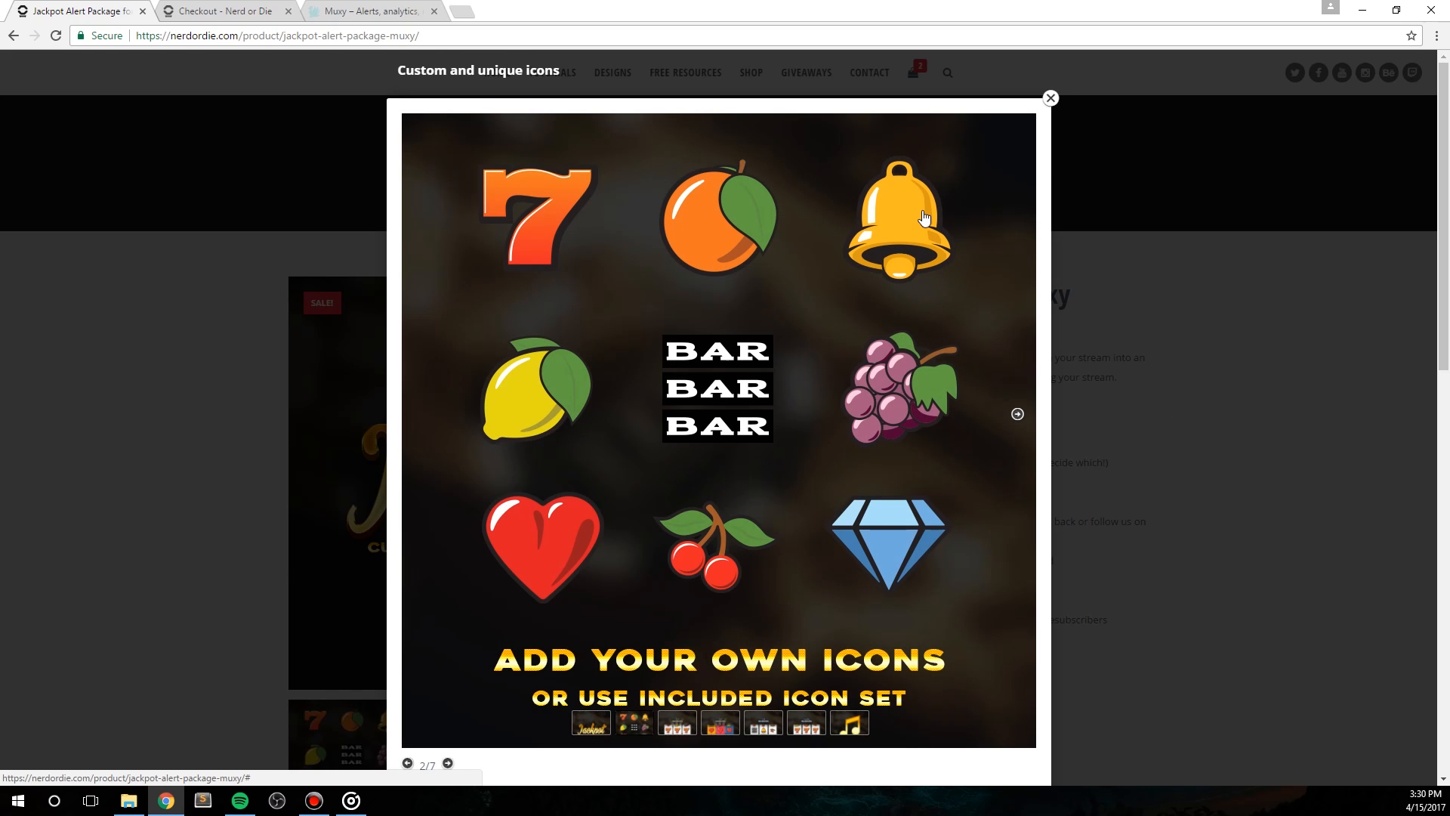
click(1017, 415)
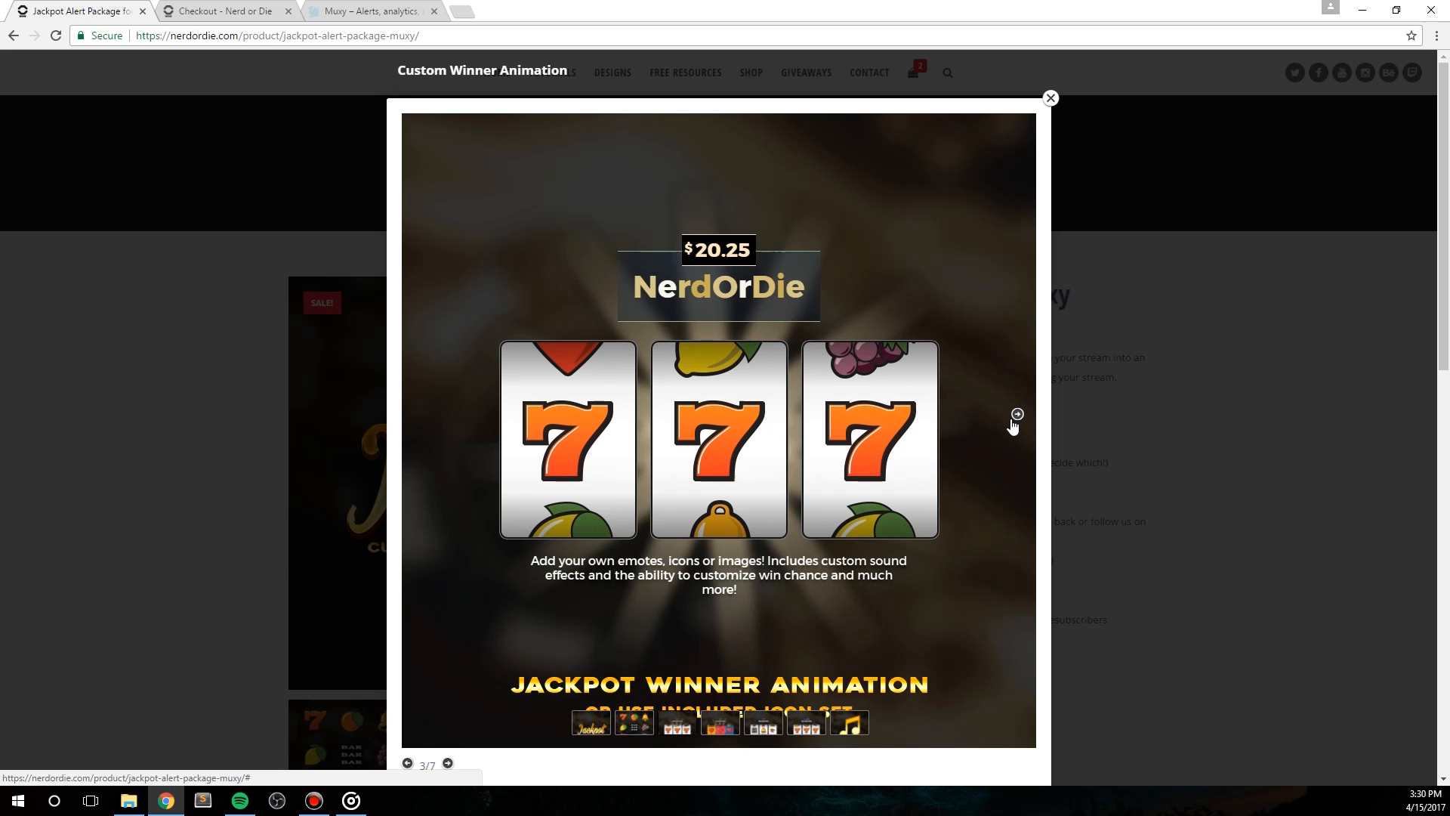
click(1018, 414)
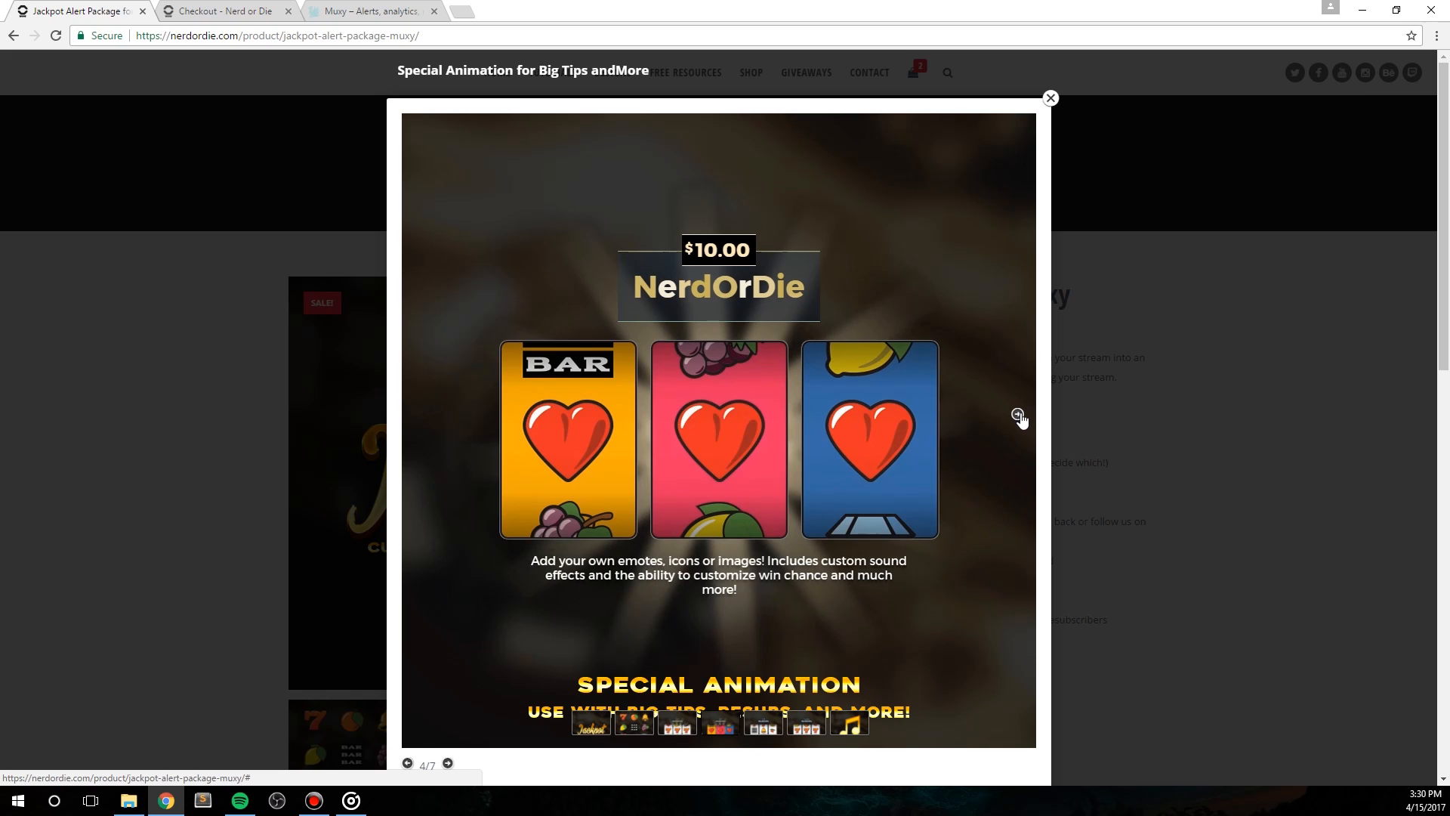
click(1018, 415)
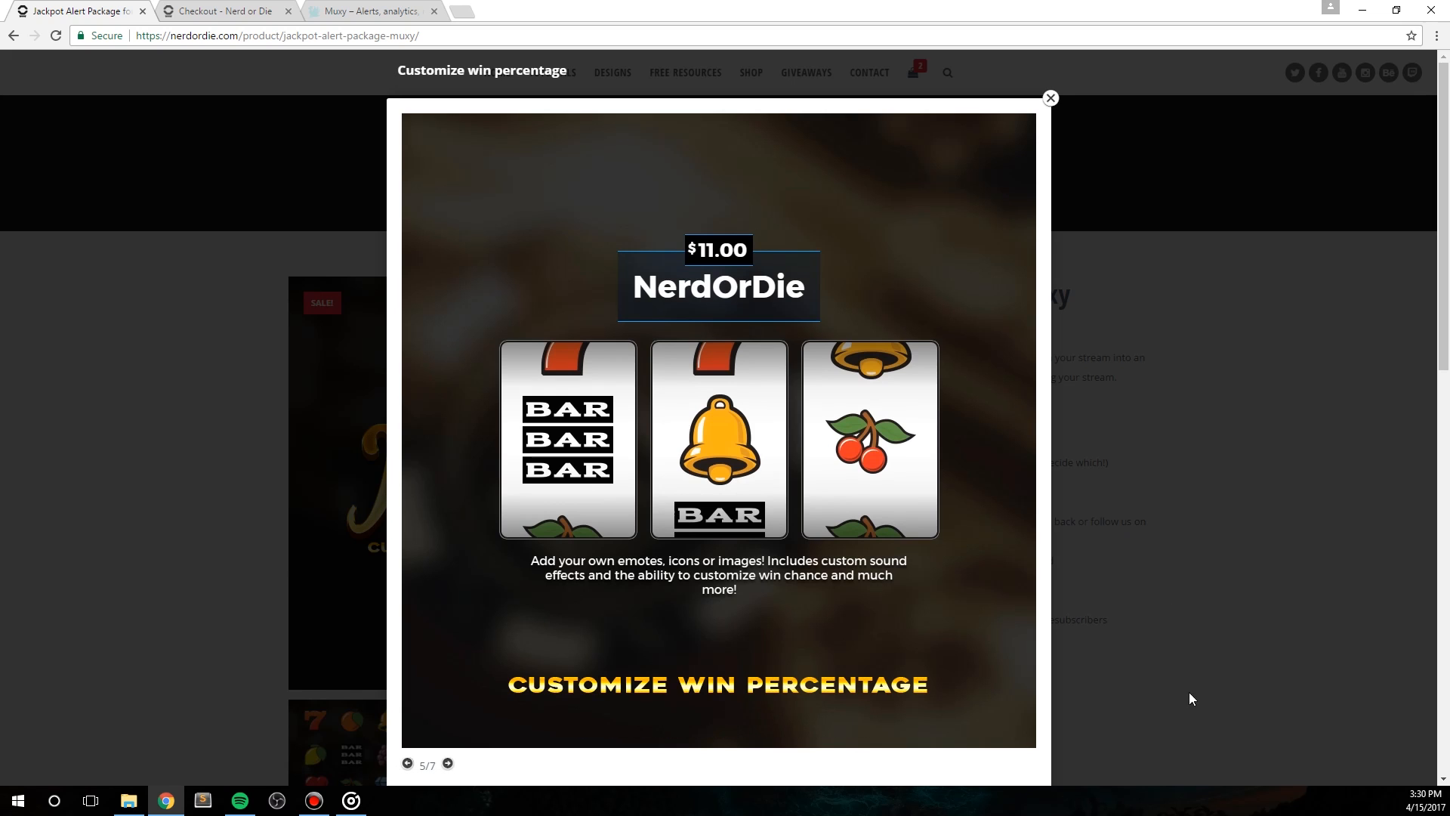
click(1020, 420)
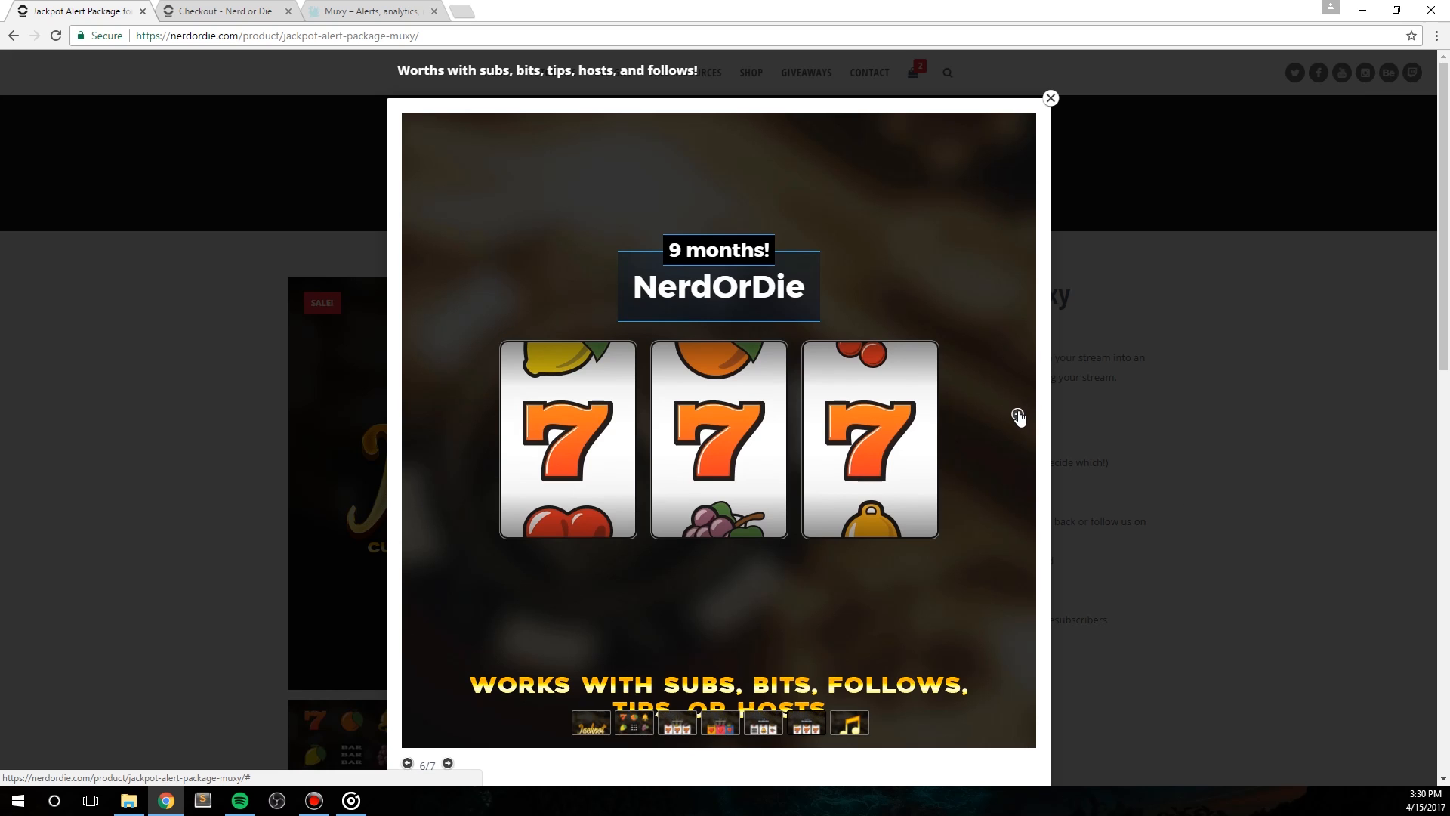
click(1017, 415)
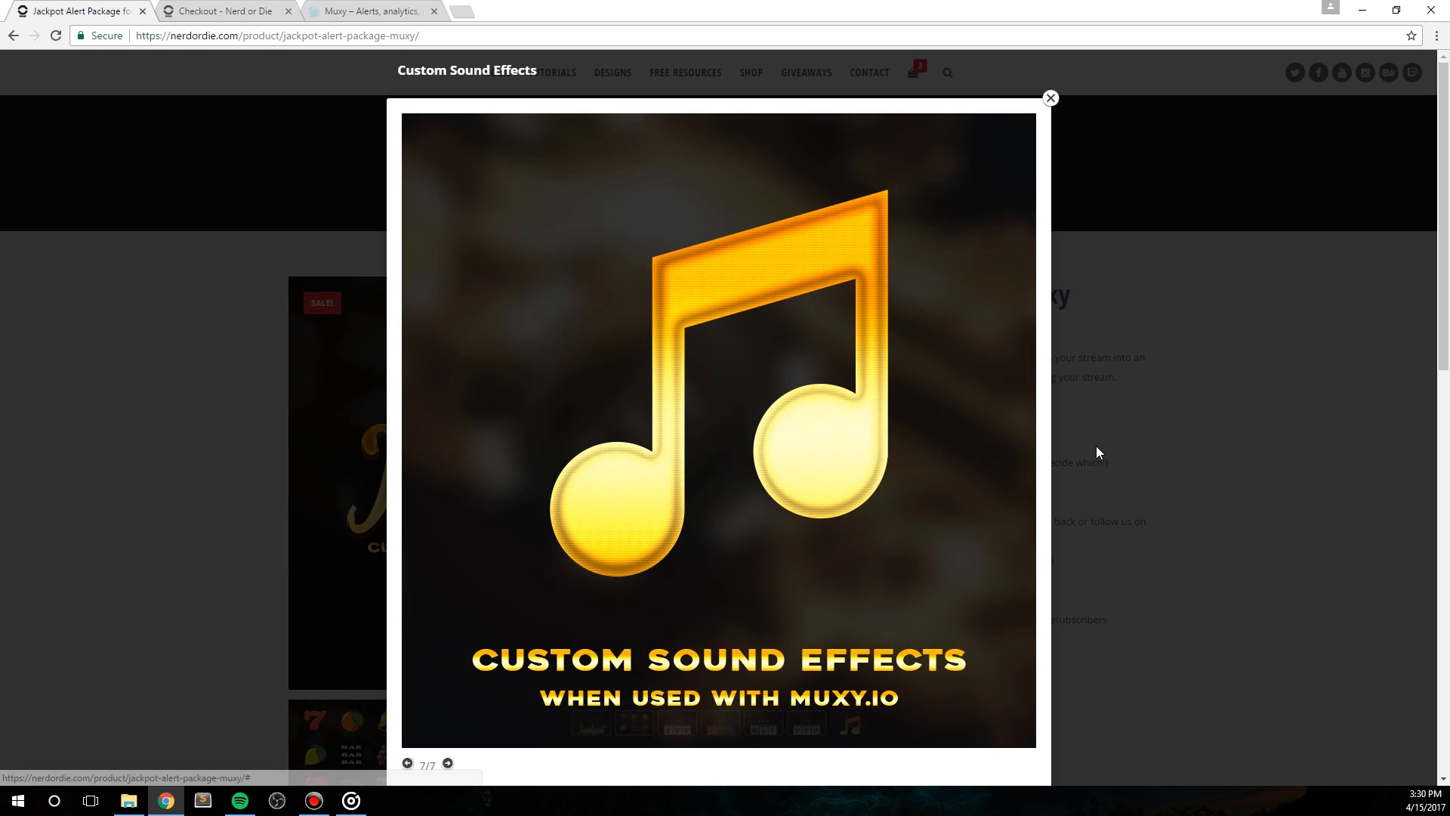
click(1252, 472)
Step: Read the product description, focusing on the advice about the monetary value of awards offered to viewers
scroll(1246, 483, down, 5)
scroll(1244, 498, down, 3)
triple_click(1041, 487)
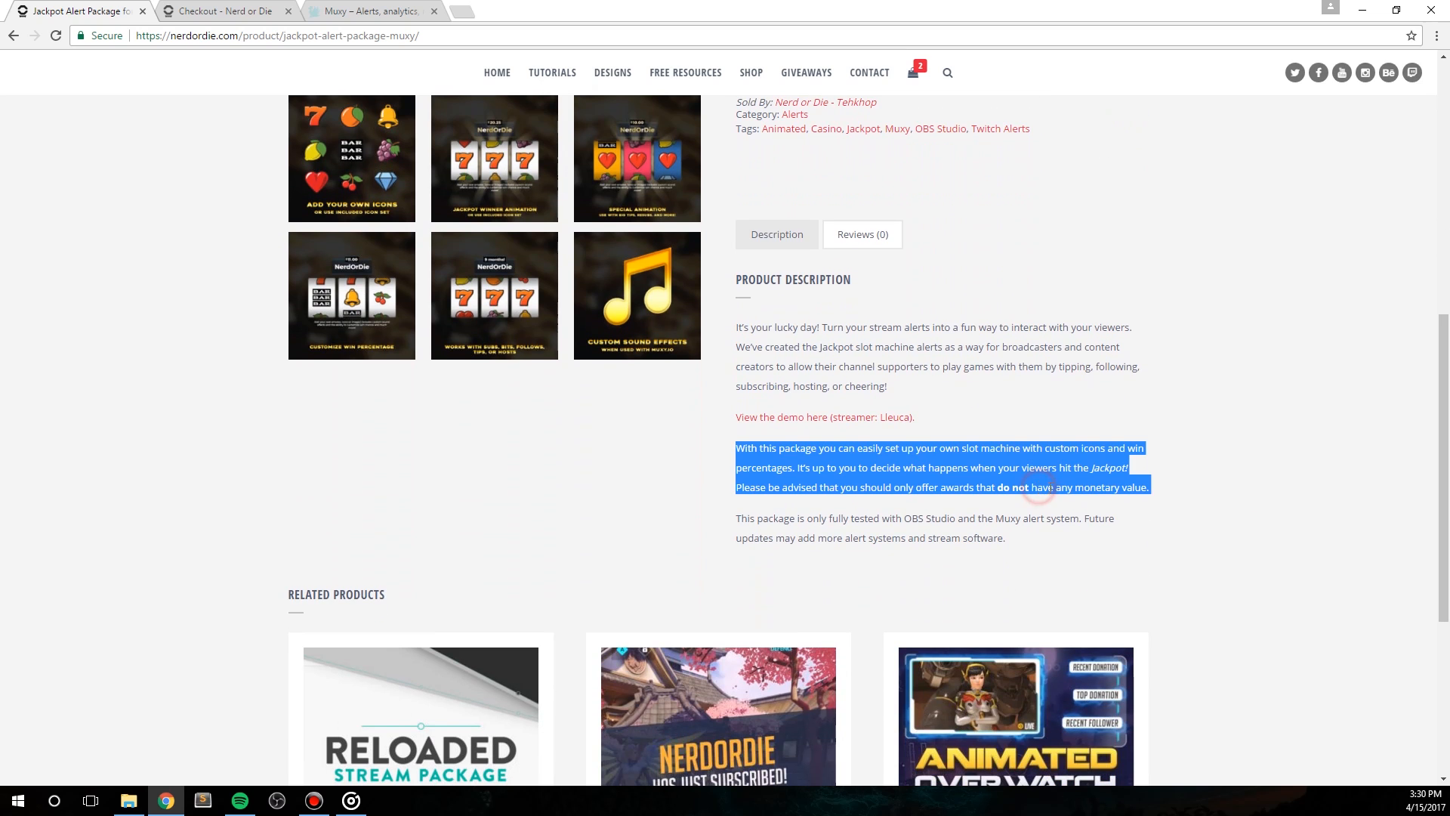
drag(1150, 490, 997, 495)
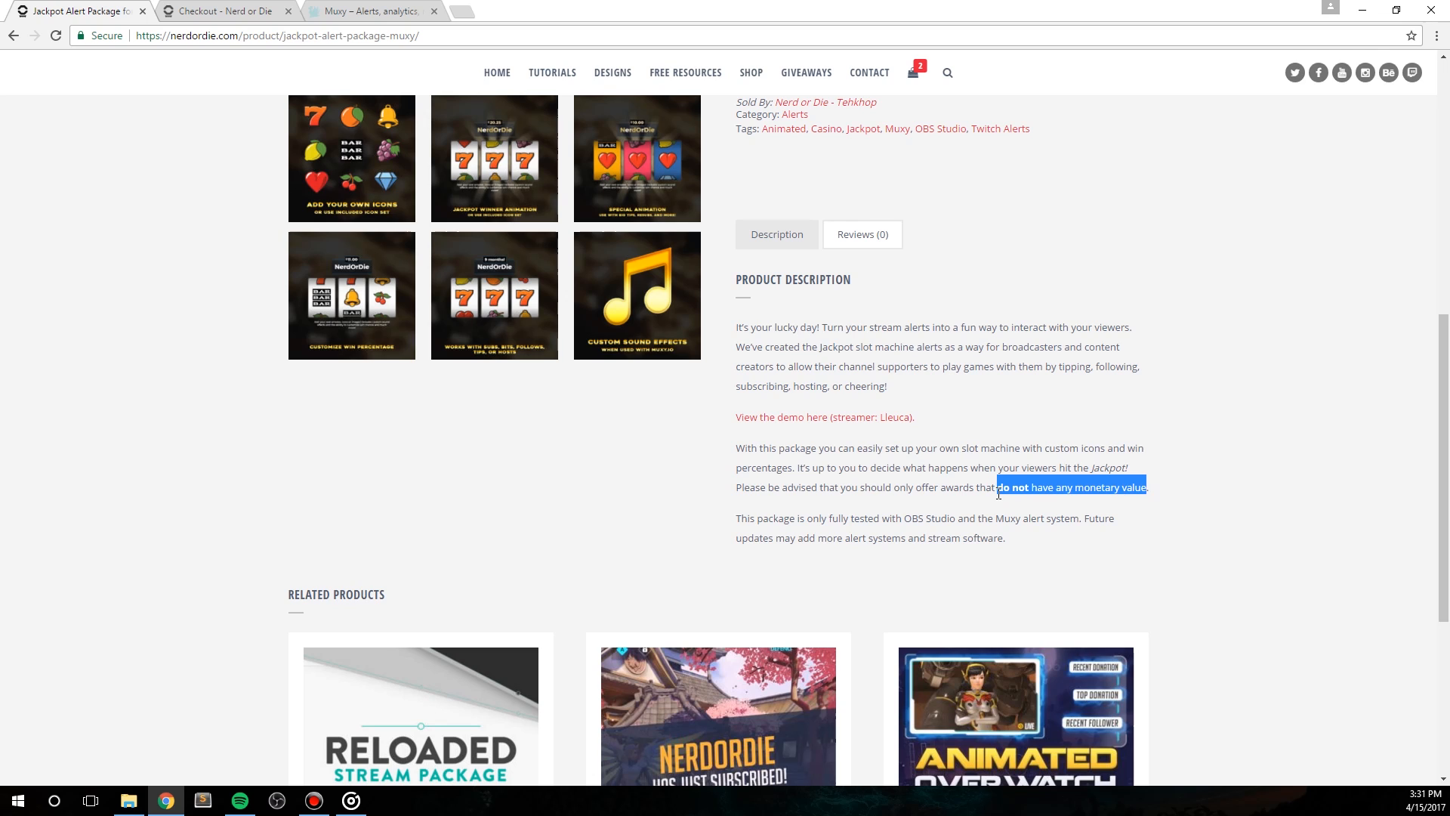
click(1074, 487)
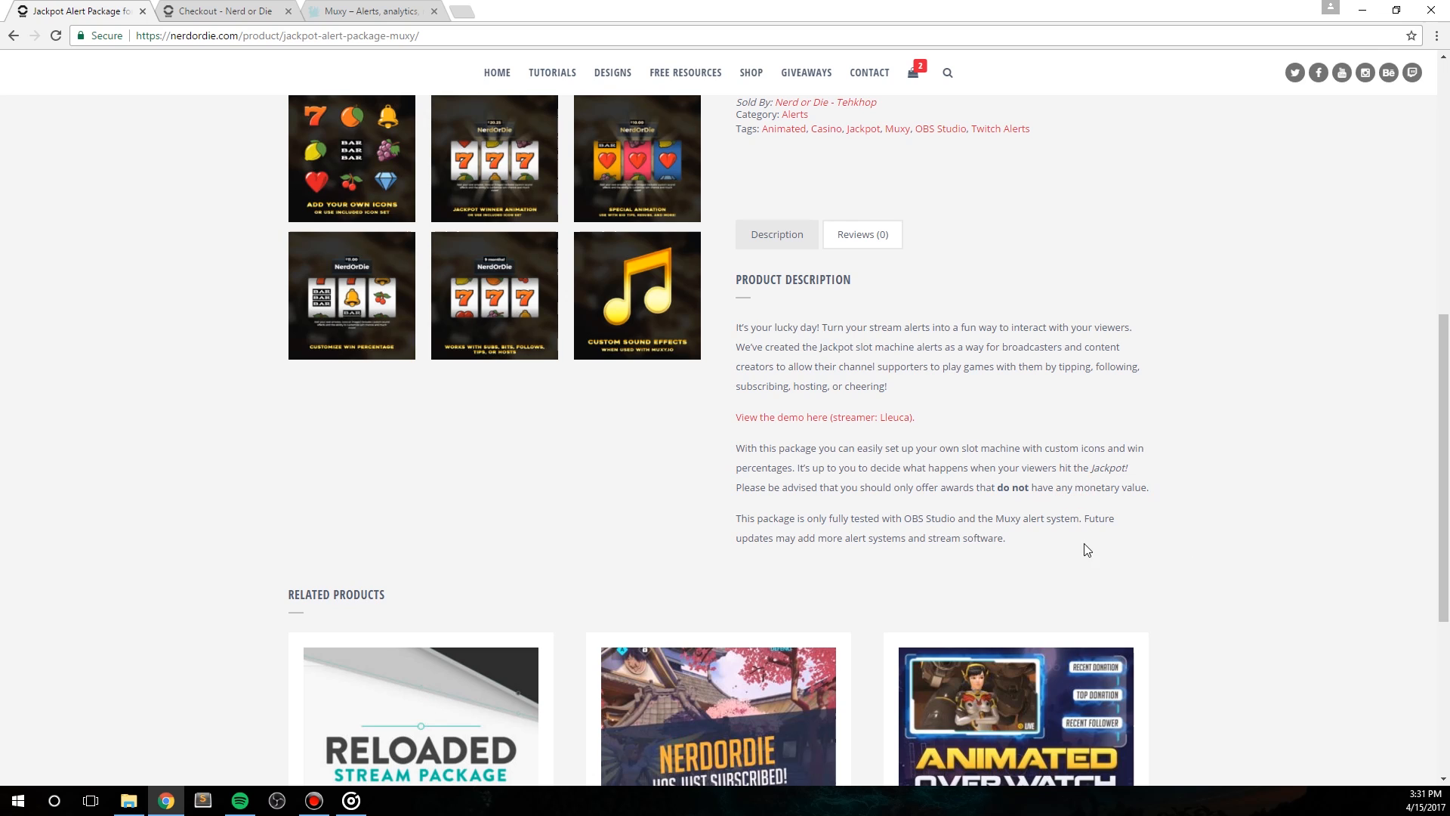
scroll(1093, 571, up, 5)
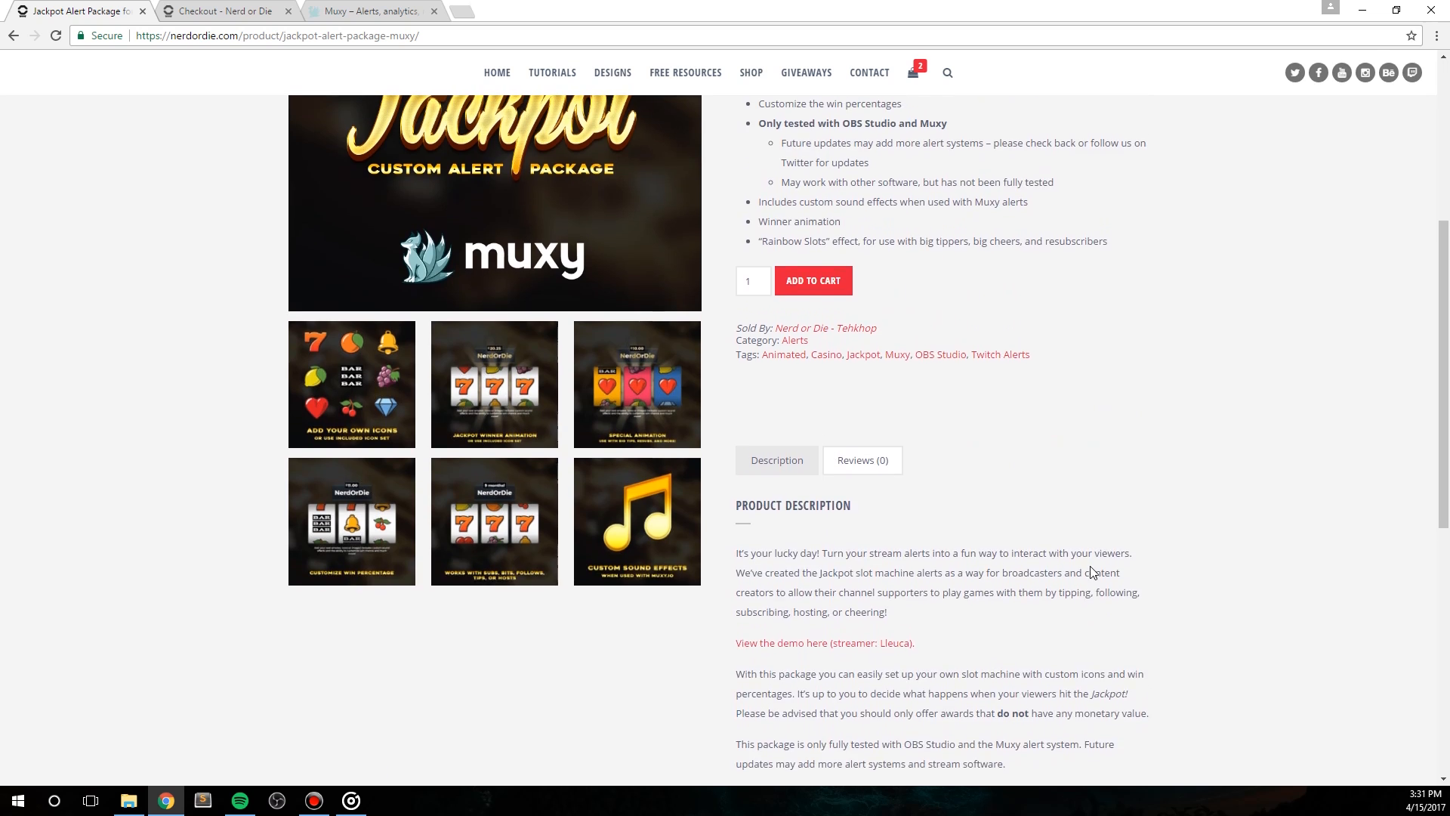
scroll(1093, 571, up, 3)
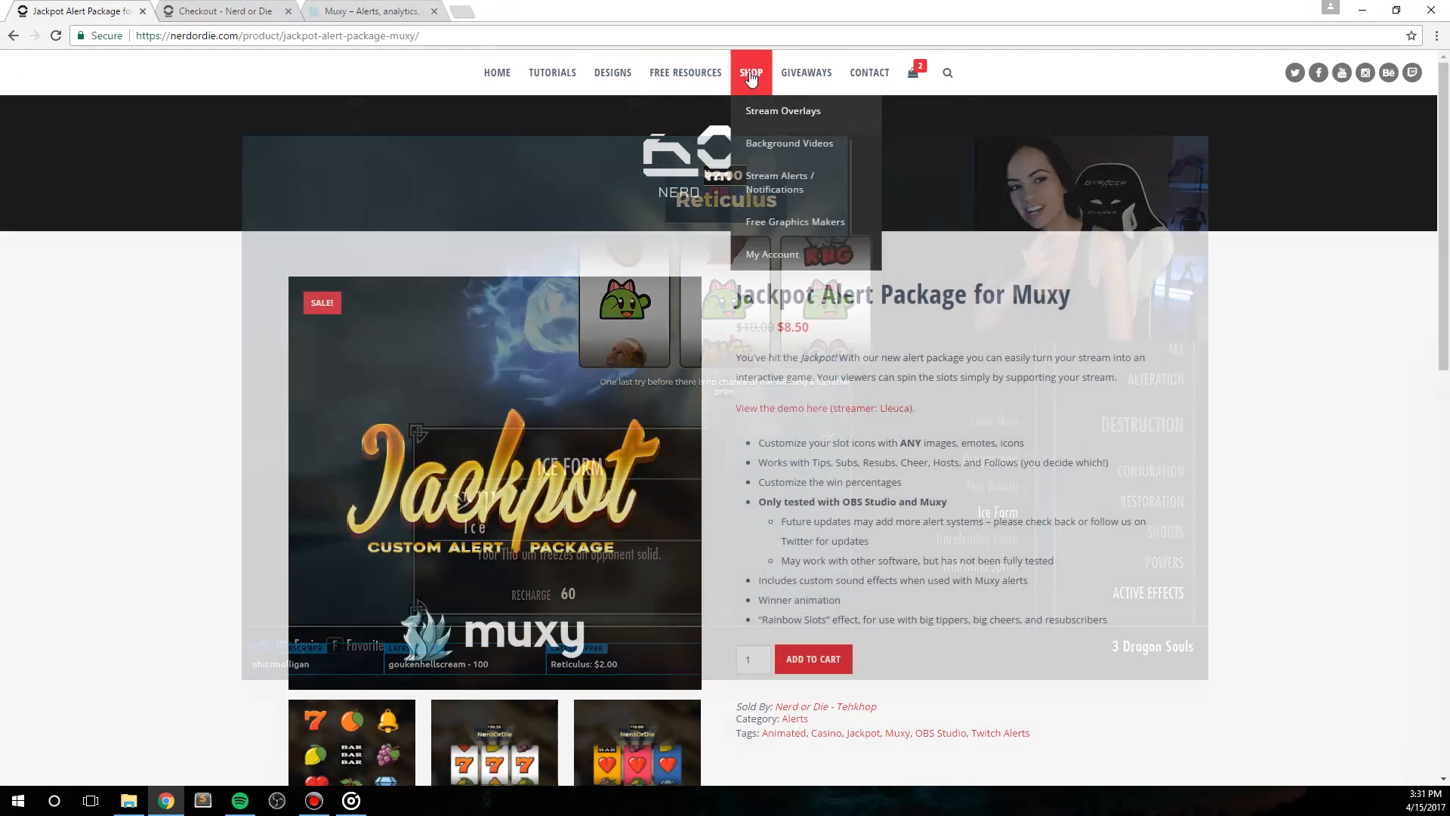
Step: Find the Jackpot Alert Package for Muxy in the store and add it to the cart
click(751, 76)
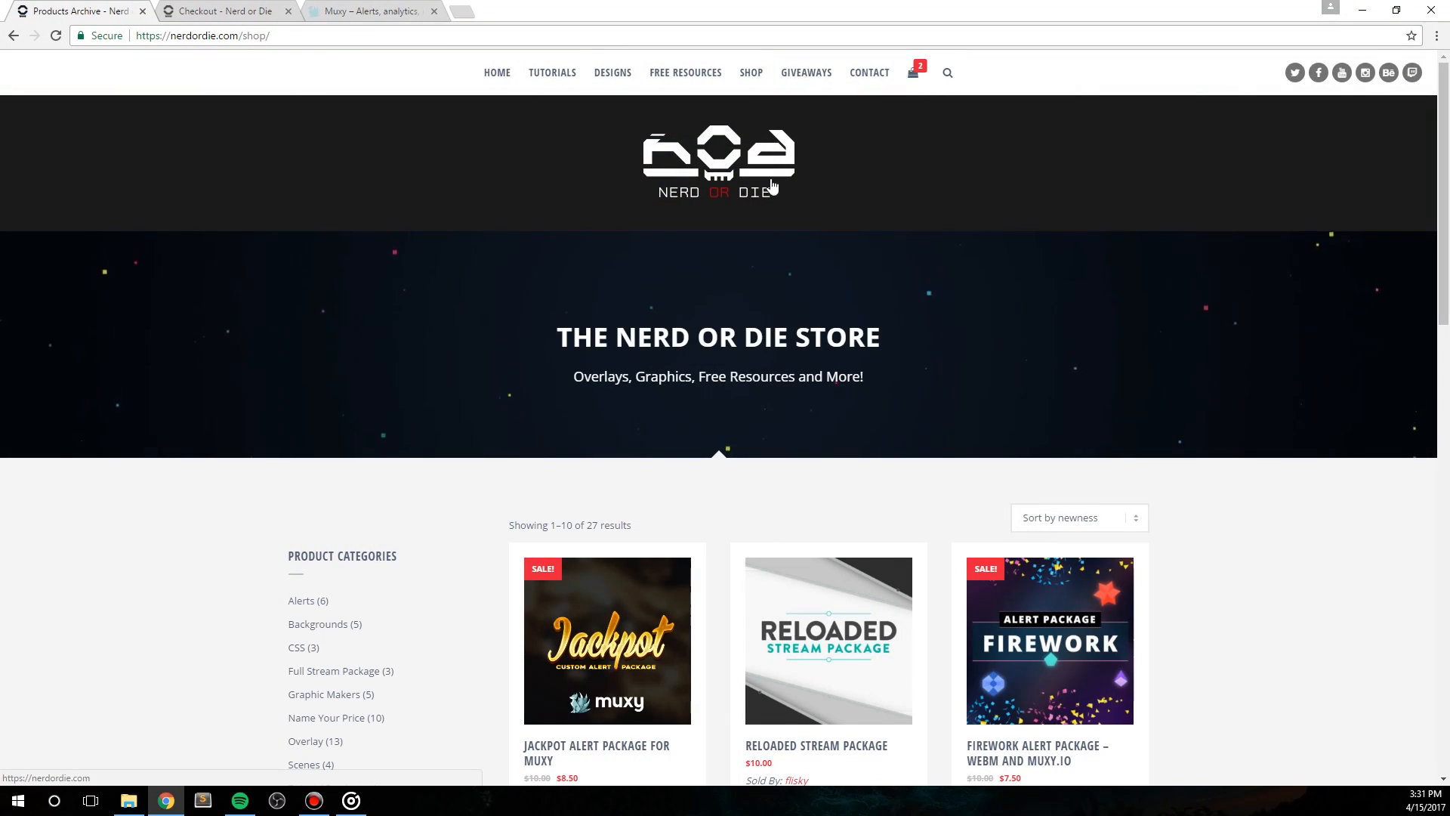
click(597, 654)
click(810, 659)
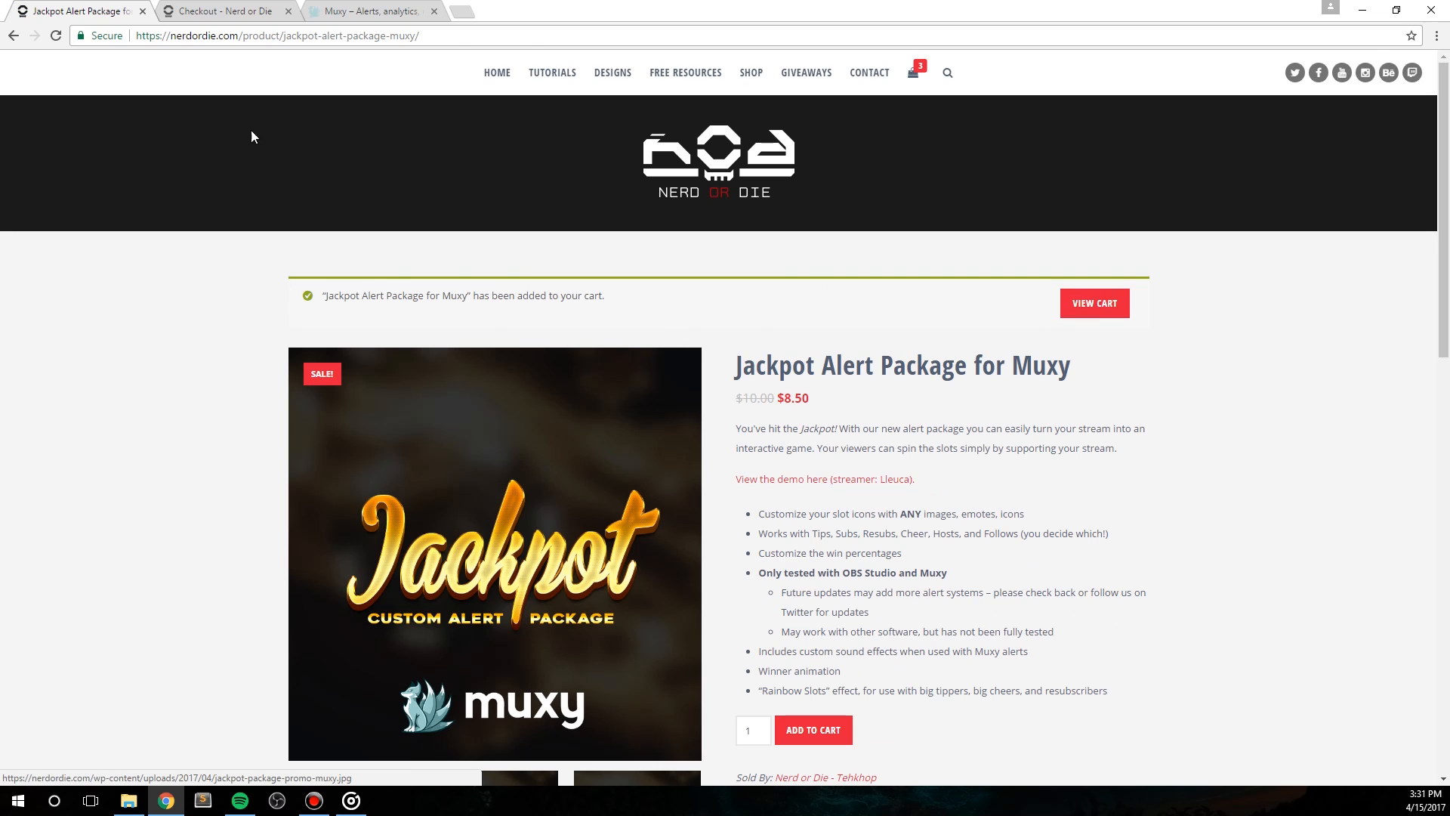
Step: Download the Read Me and Jackpot Slot Machines files from the received order
click(219, 11)
click(429, 529)
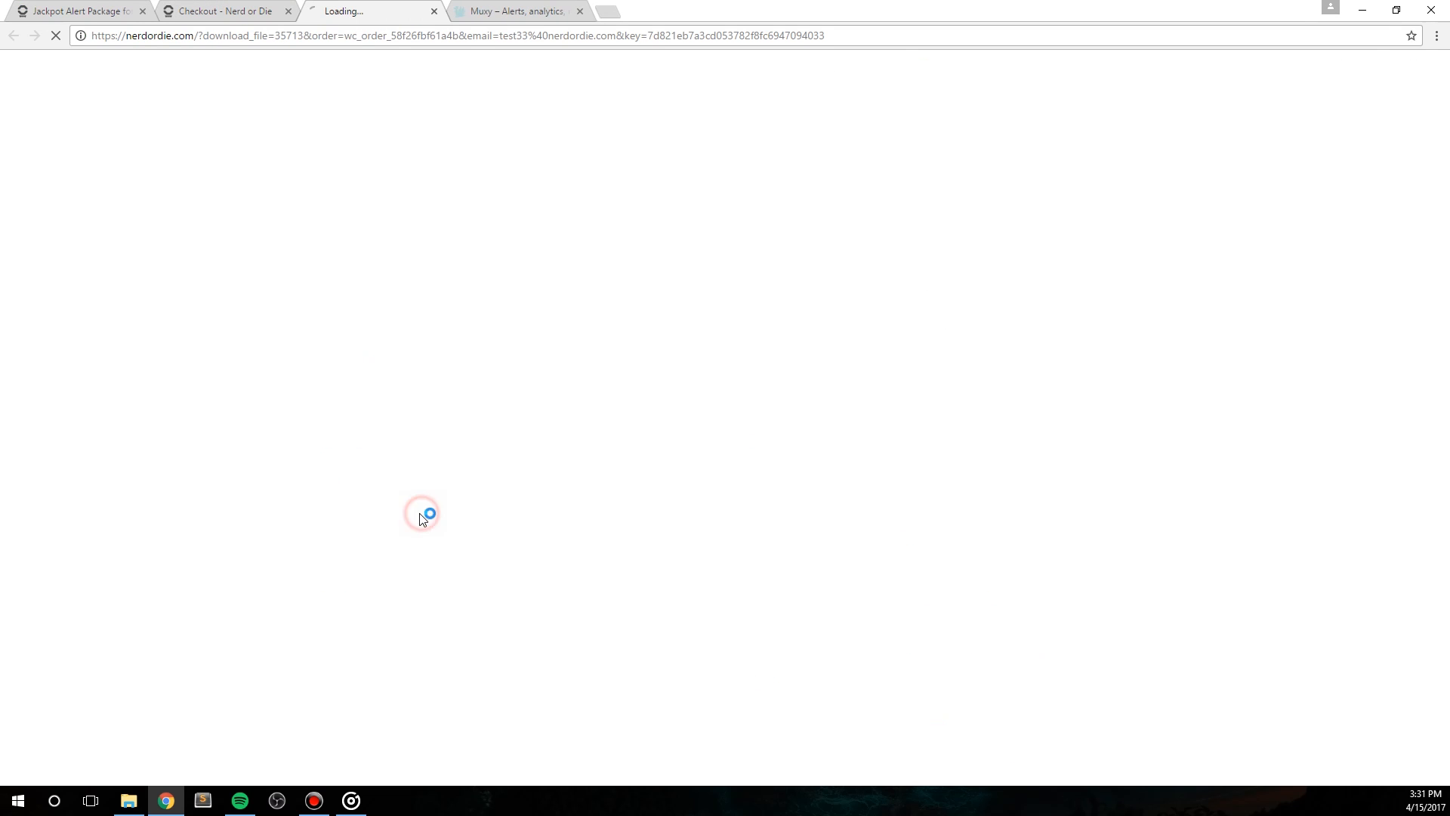
click(207, 9)
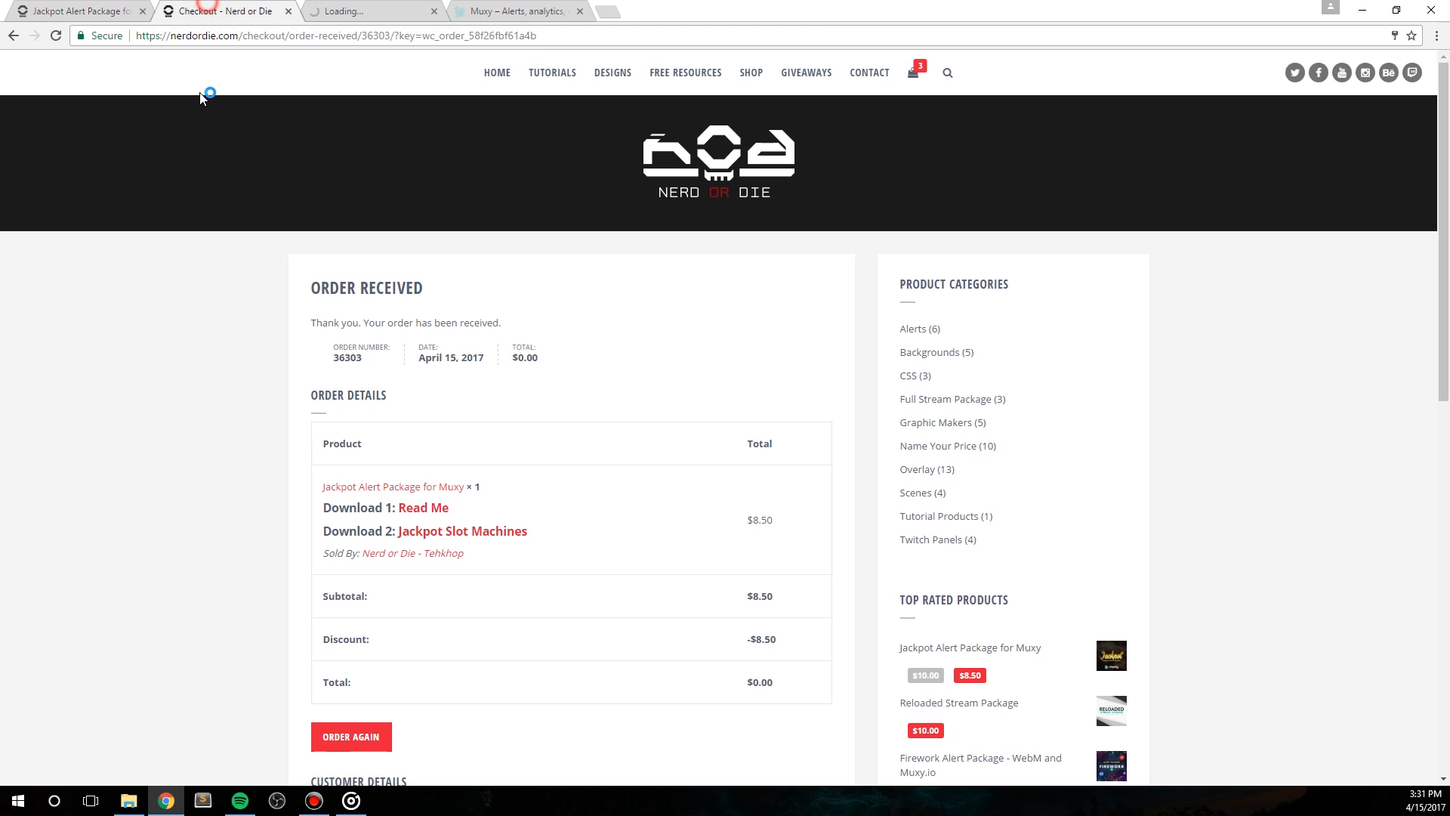
click(474, 531)
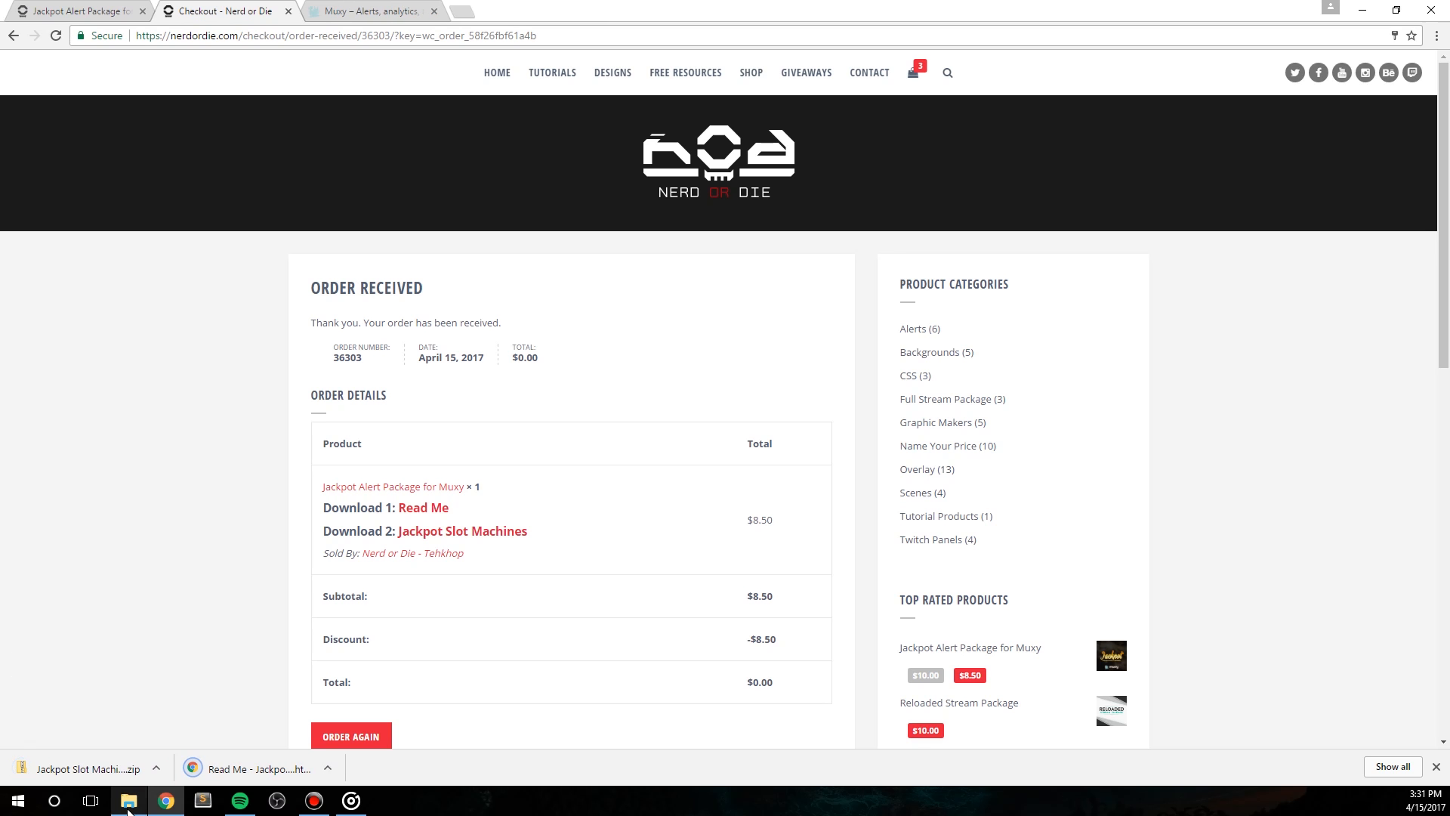
Step: Check the two downloaded files in the Downloads folder and view the instructions in Read Me - Jackpot Slot Machine
click(128, 800)
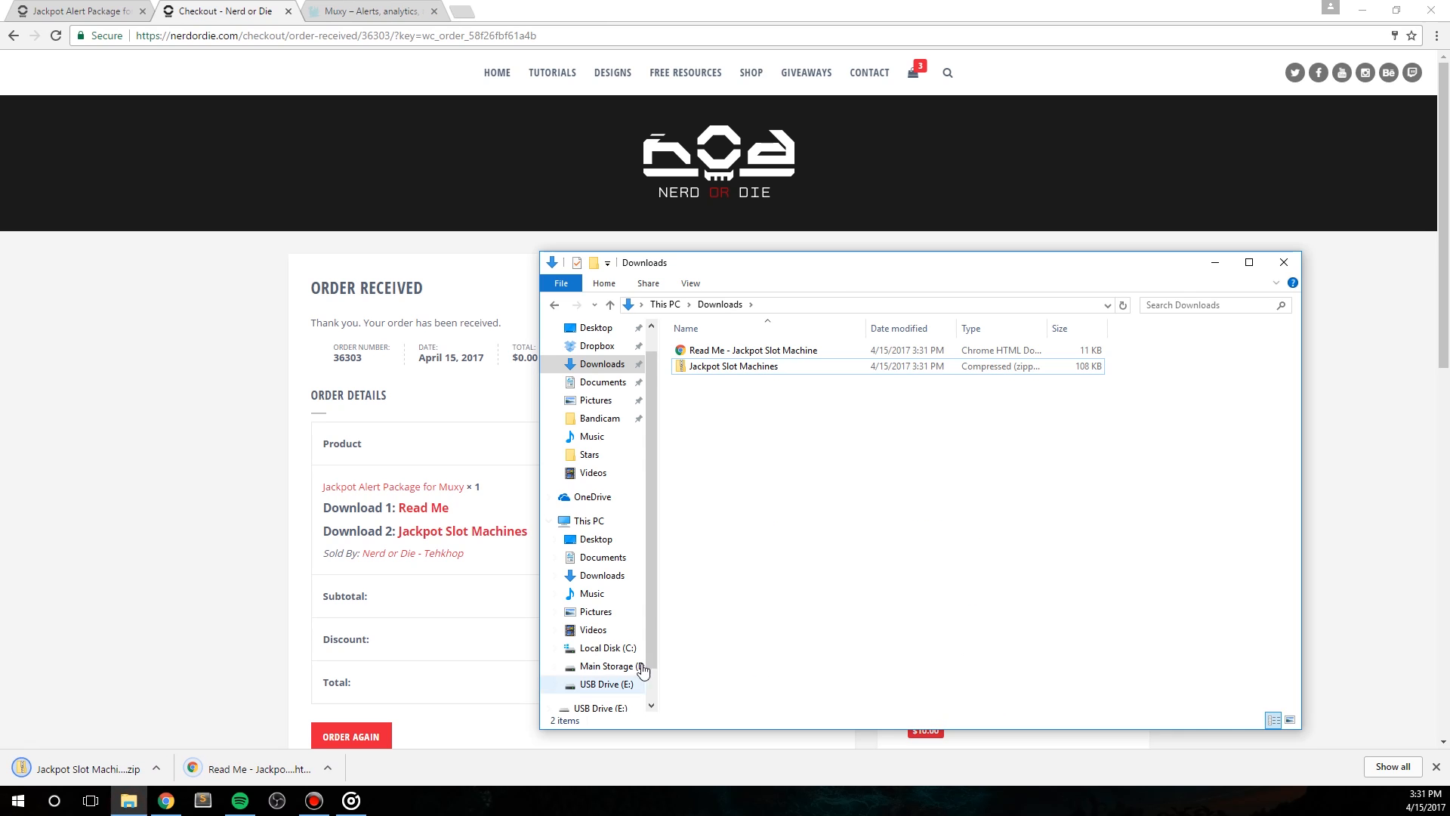
drag(771, 402, 734, 340)
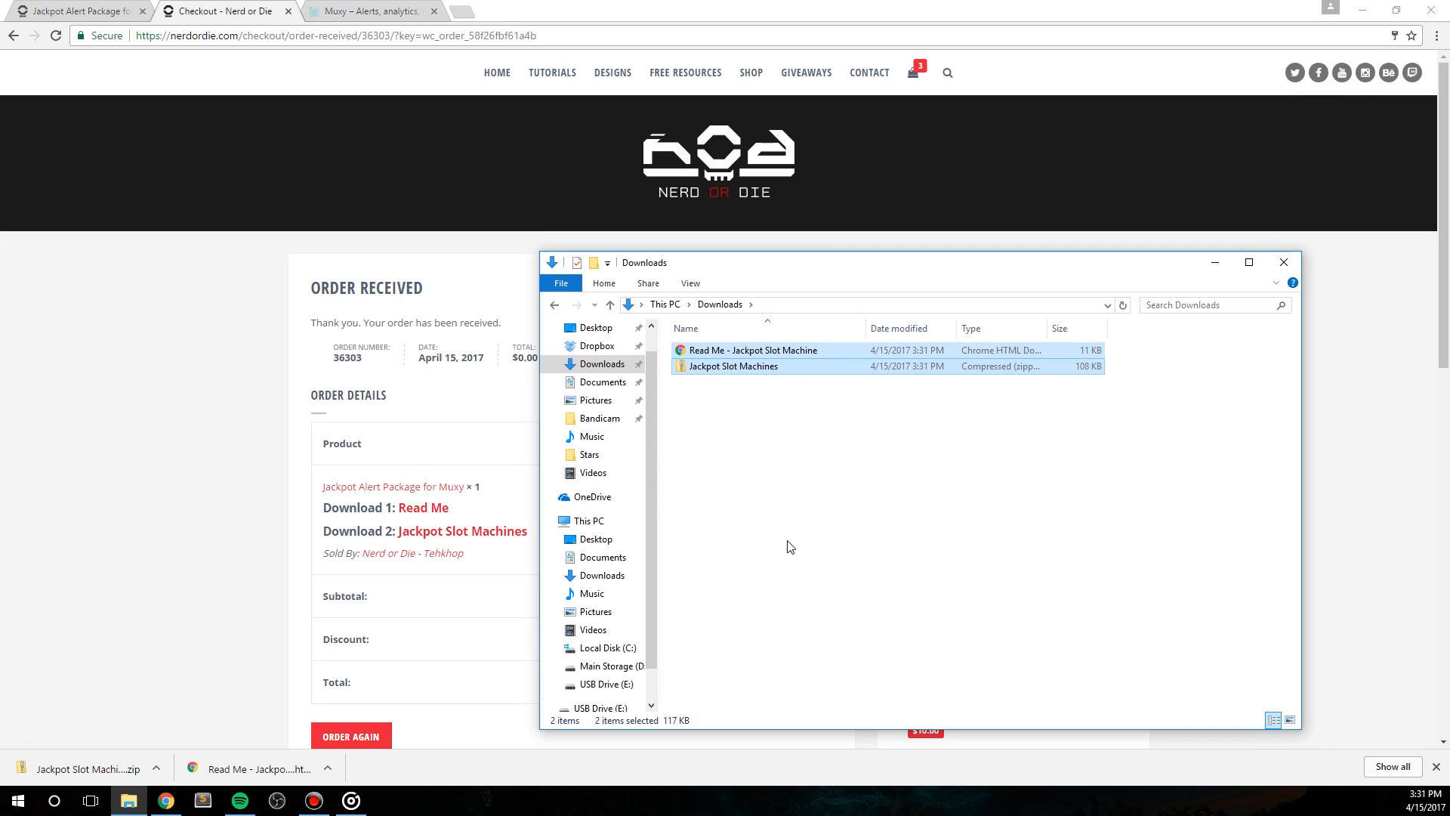
click(744, 451)
double_click(739, 350)
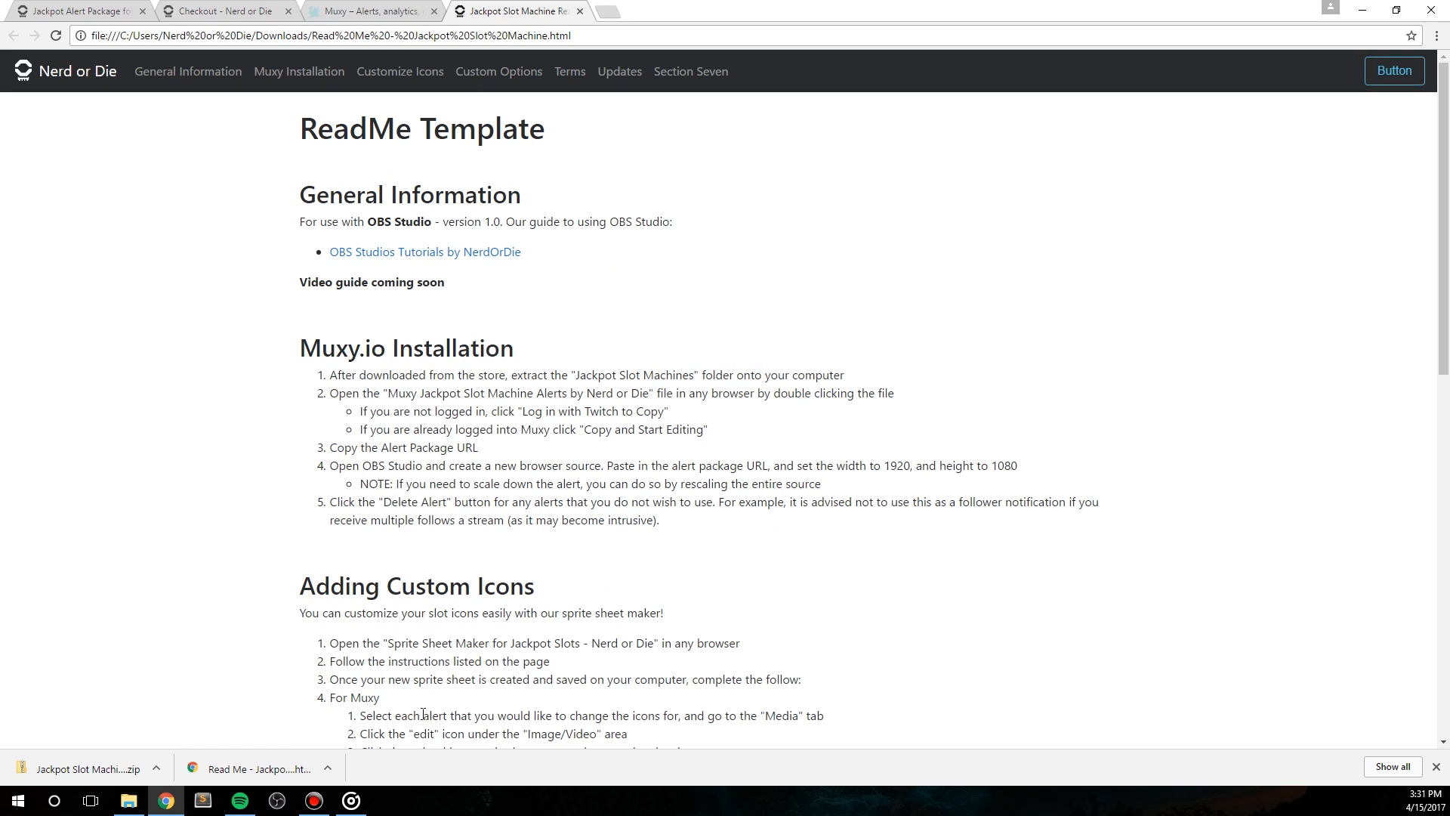
scroll(423, 714, down, 2)
click(1435, 767)
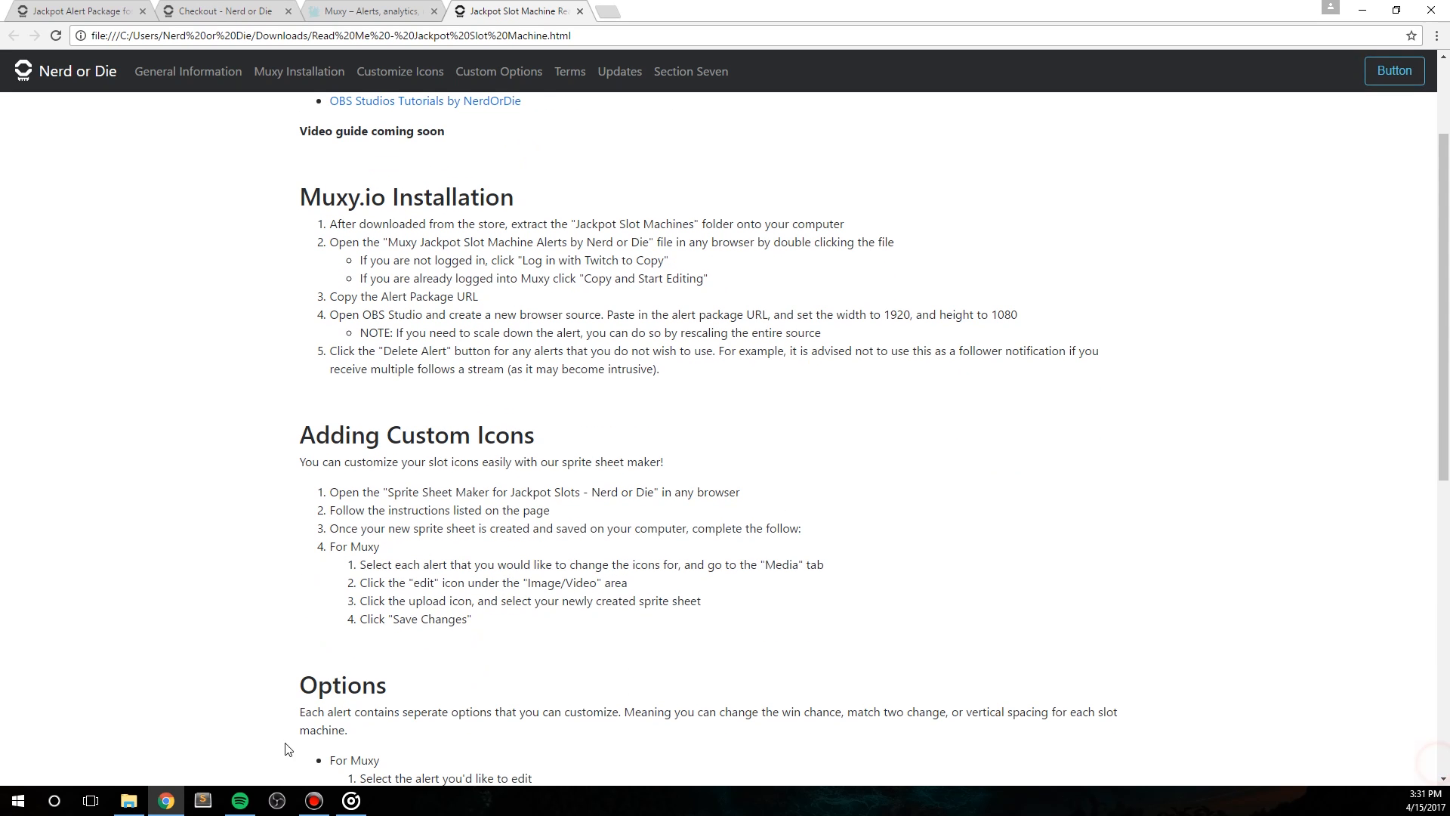
Step: Extract the Jackpot Slot Machines folder from its zip archive into Downloads and delete the archive
click(128, 801)
double_click(724, 366)
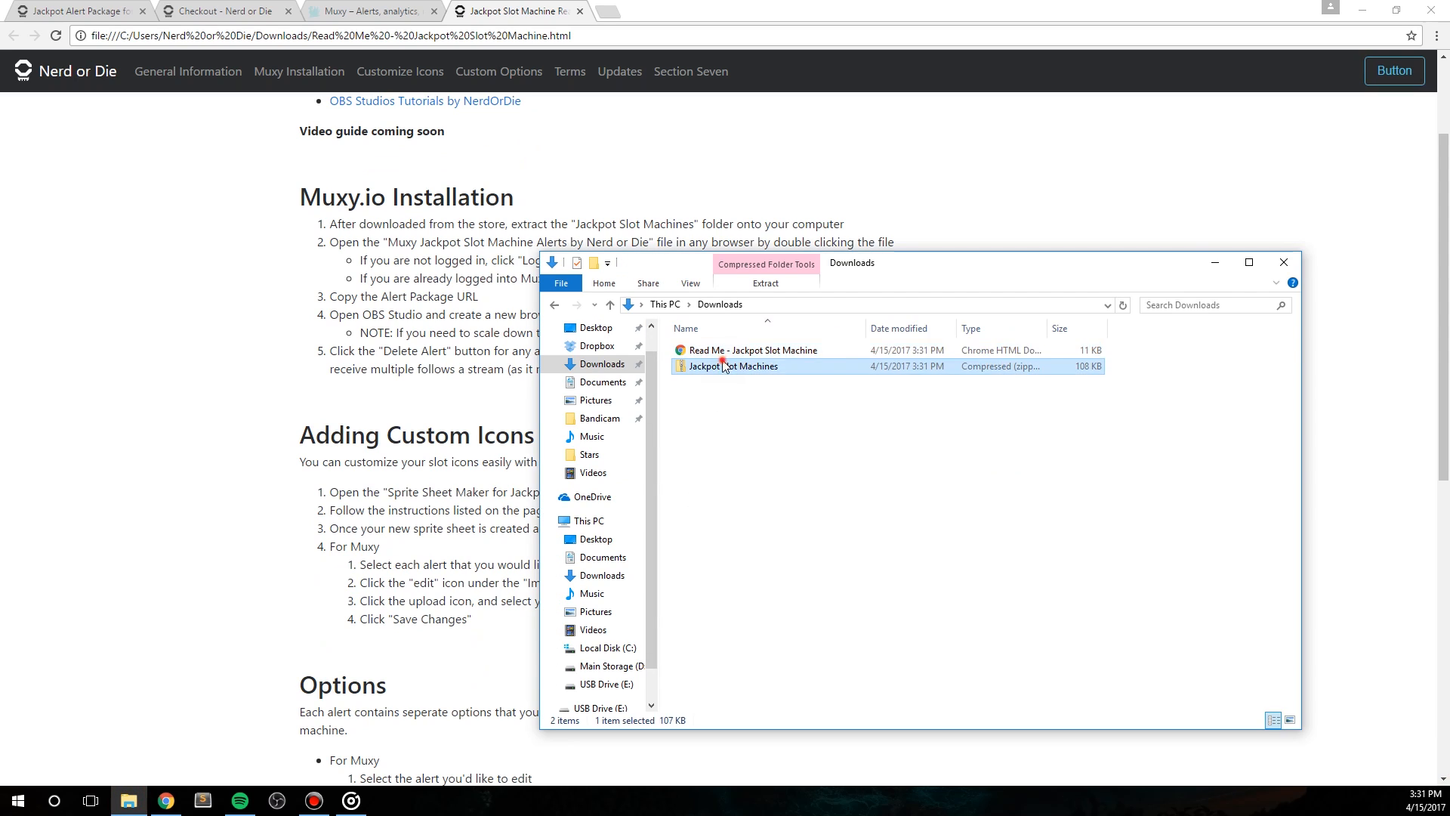
drag(746, 356, 598, 370)
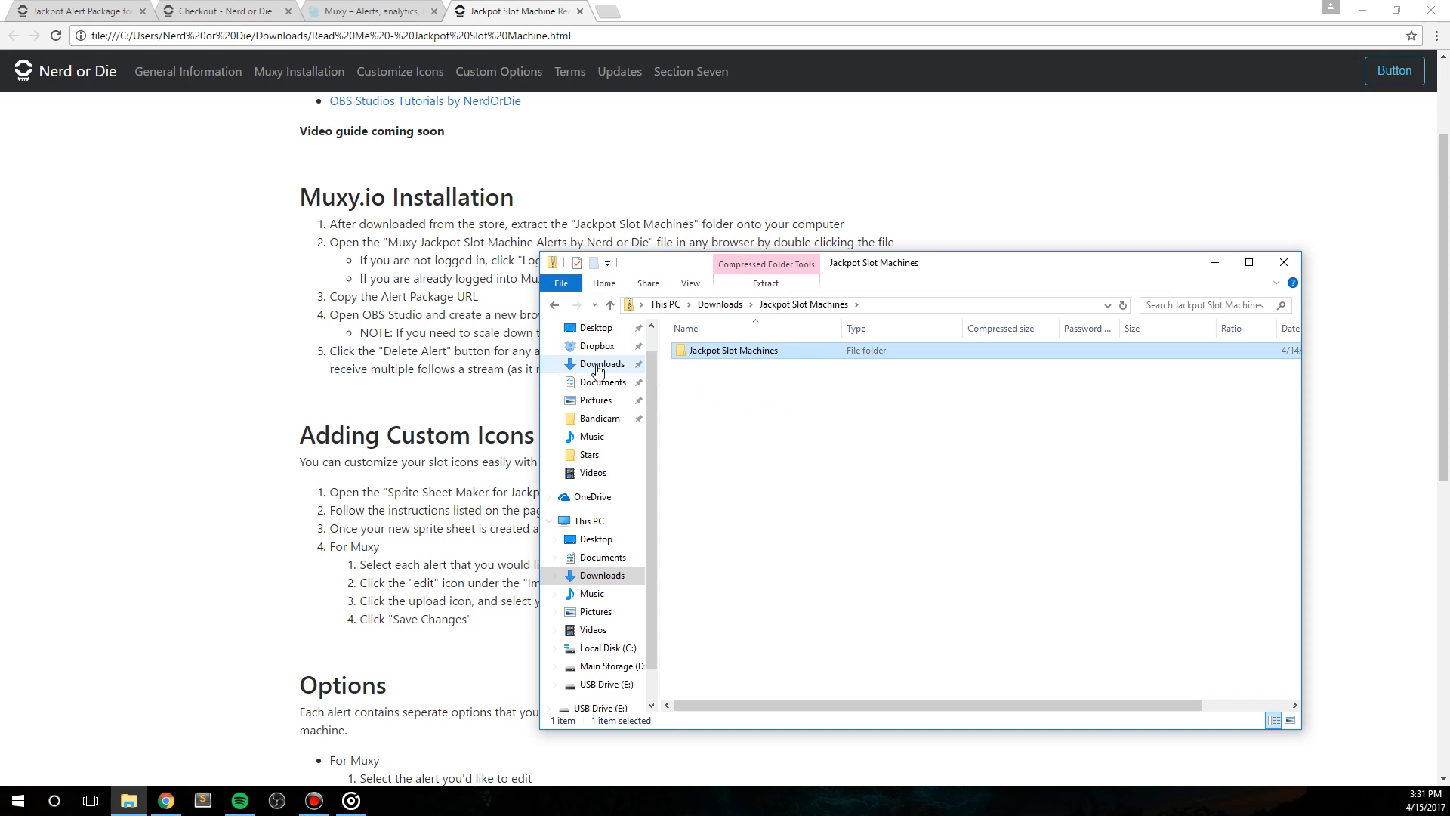
click(598, 370)
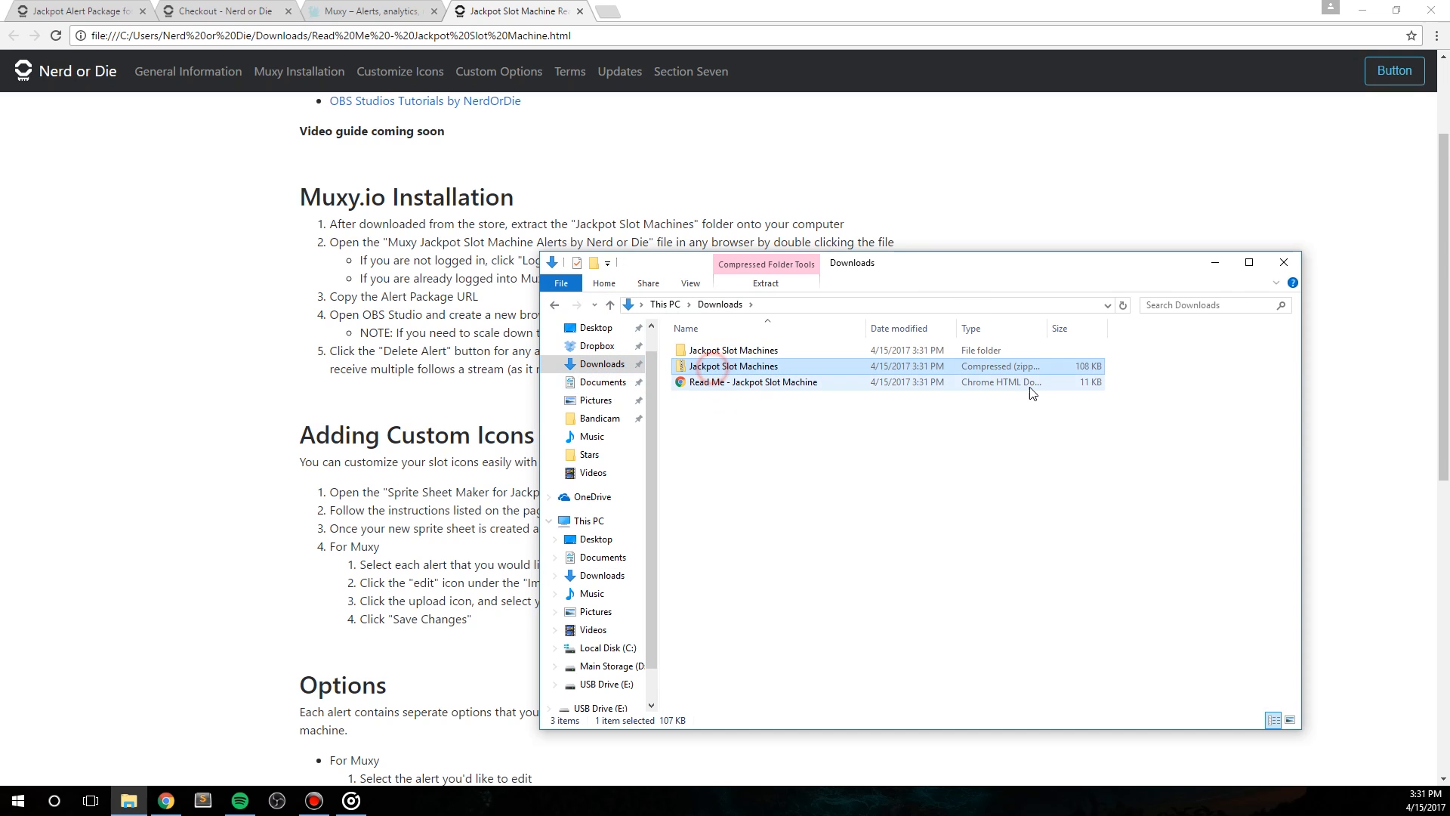
key(Delete)
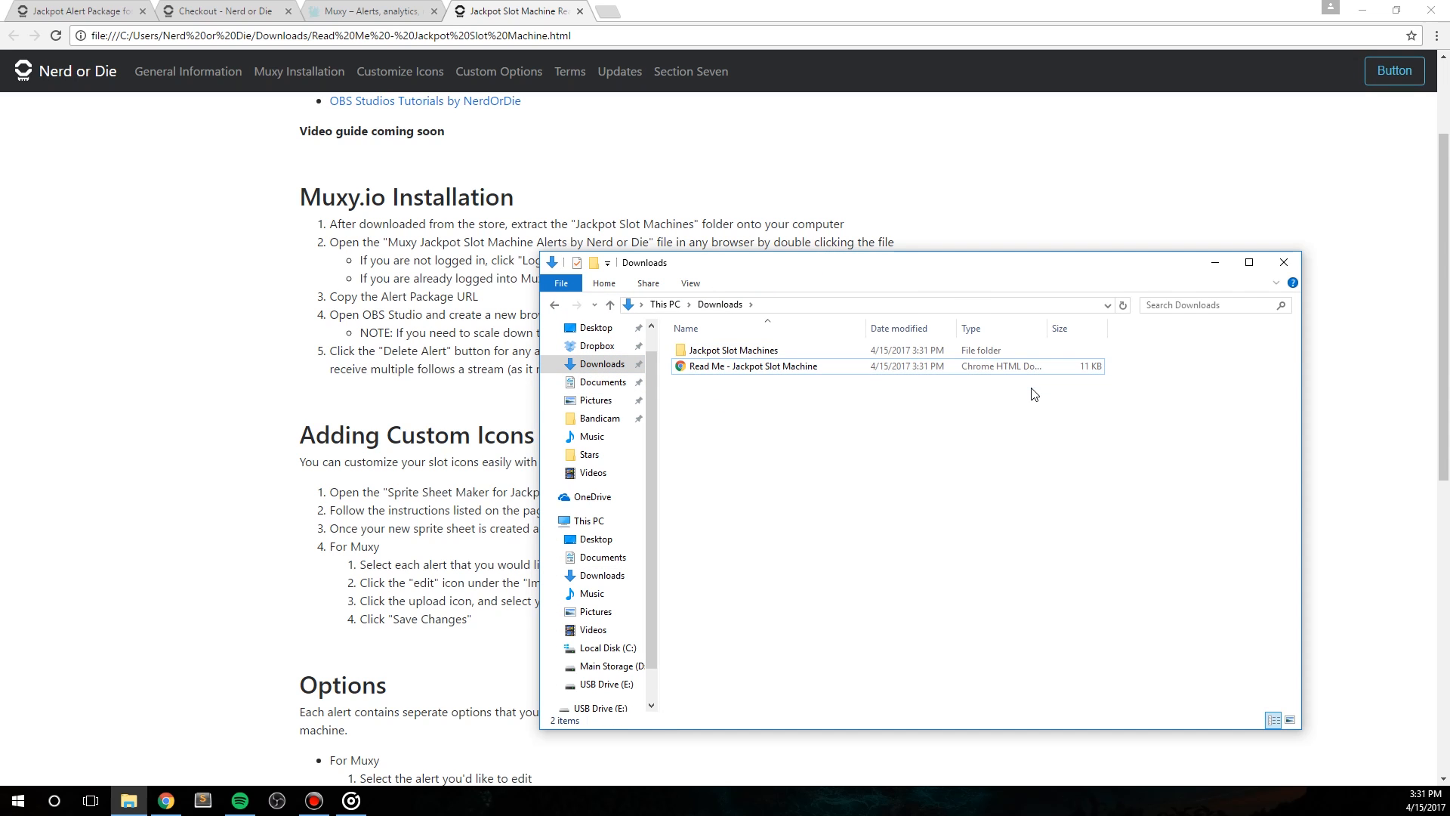
Step: Switch to the Muxy website and open the account dashboard
click(385, 7)
click(682, 597)
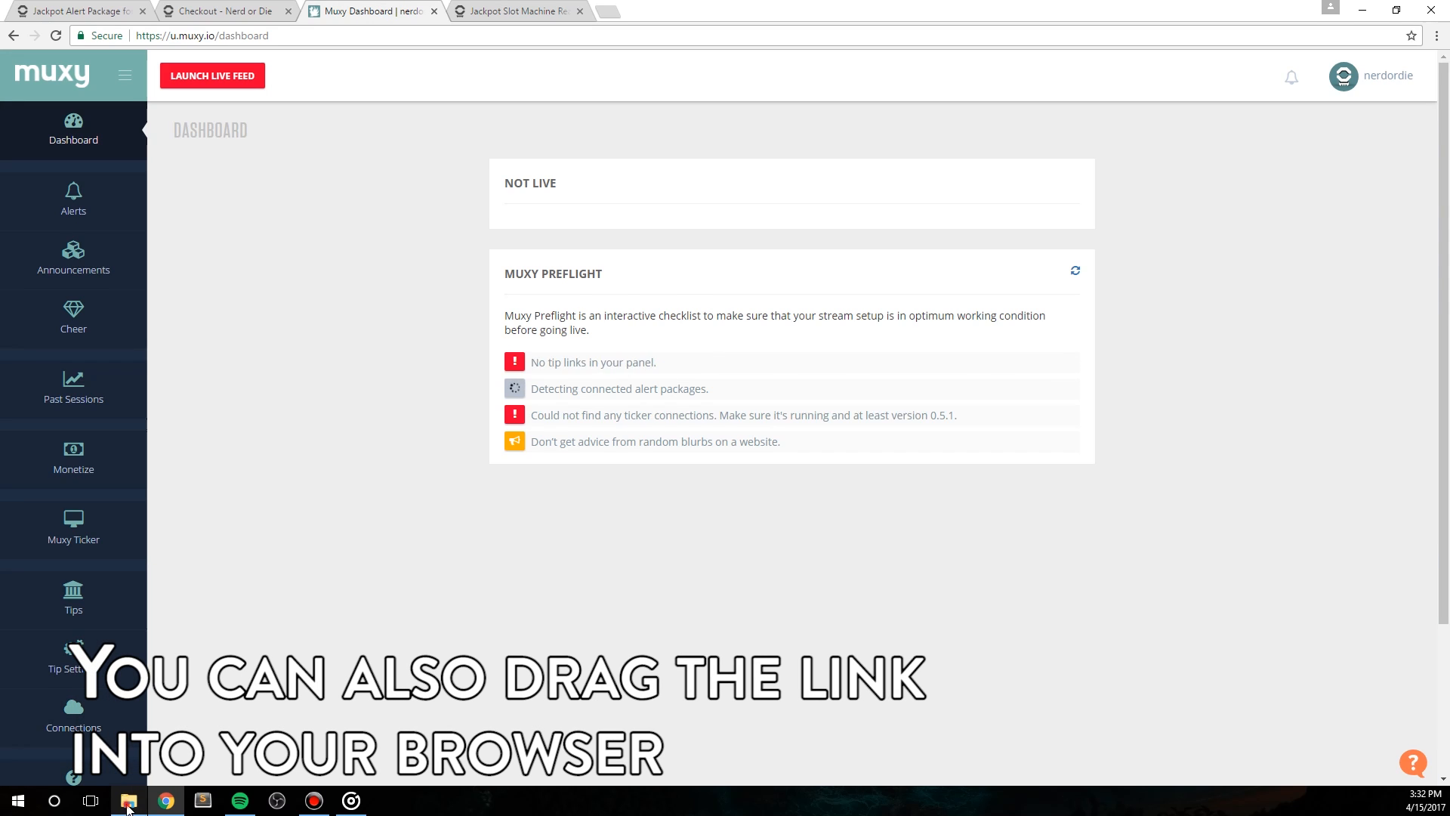
Step: Open the Muxy Jackpot Slot Machine Alerts internet shortcut from the extracted Jackpot Slot Machines folder, allowing the file to open
click(129, 800)
click(718, 368)
double_click(721, 350)
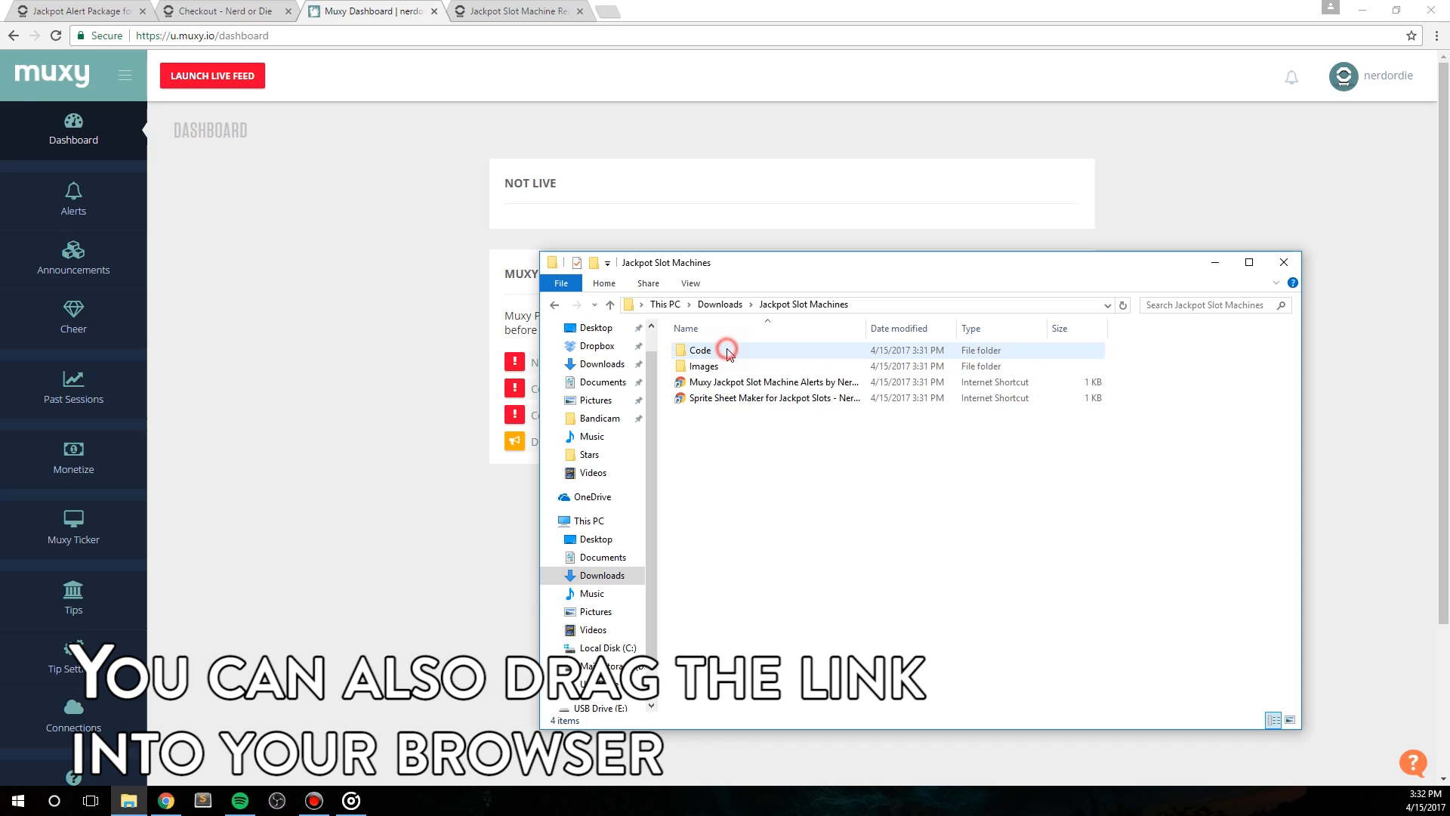
click(727, 385)
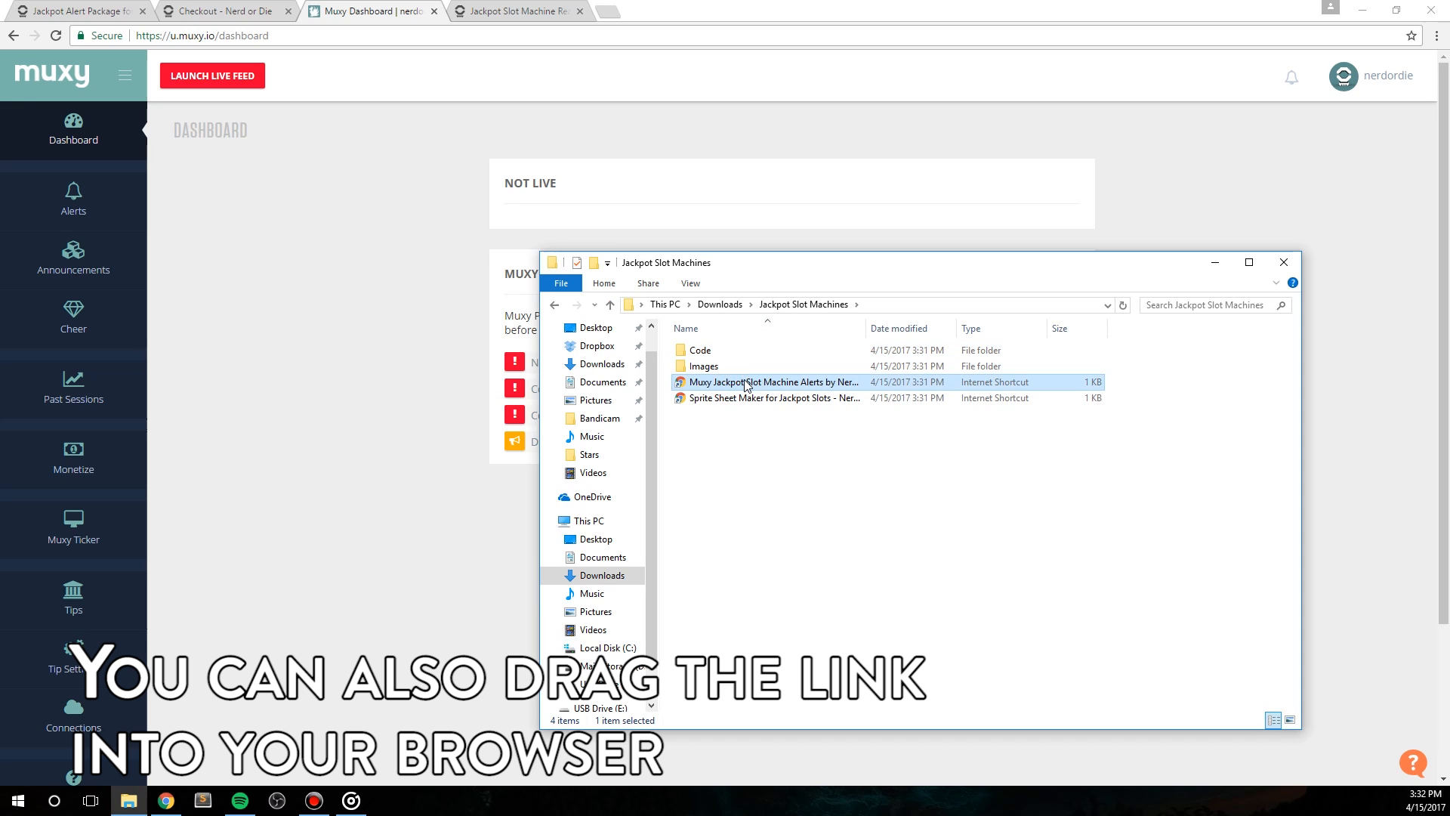
double_click(774, 383)
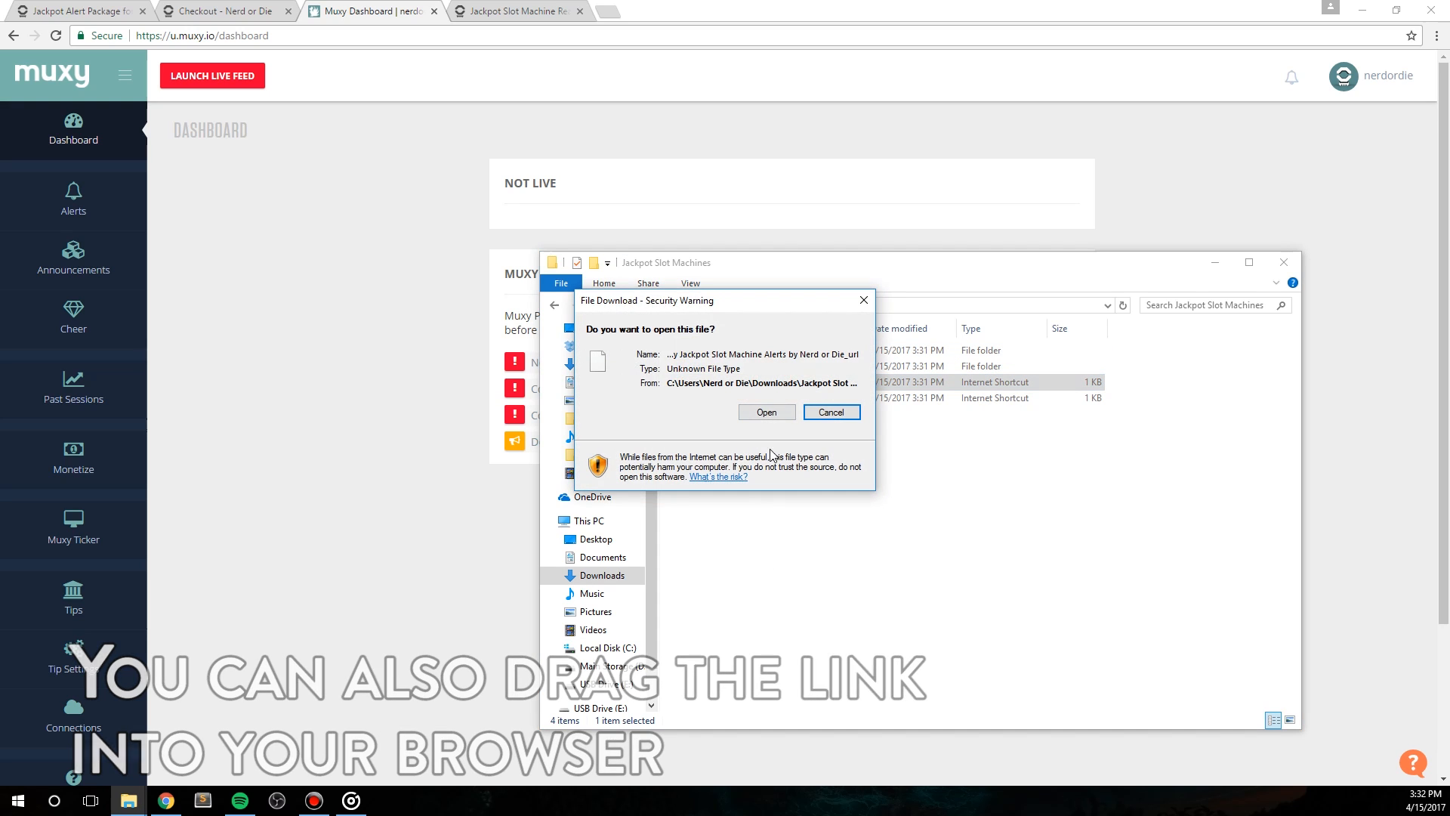
click(767, 408)
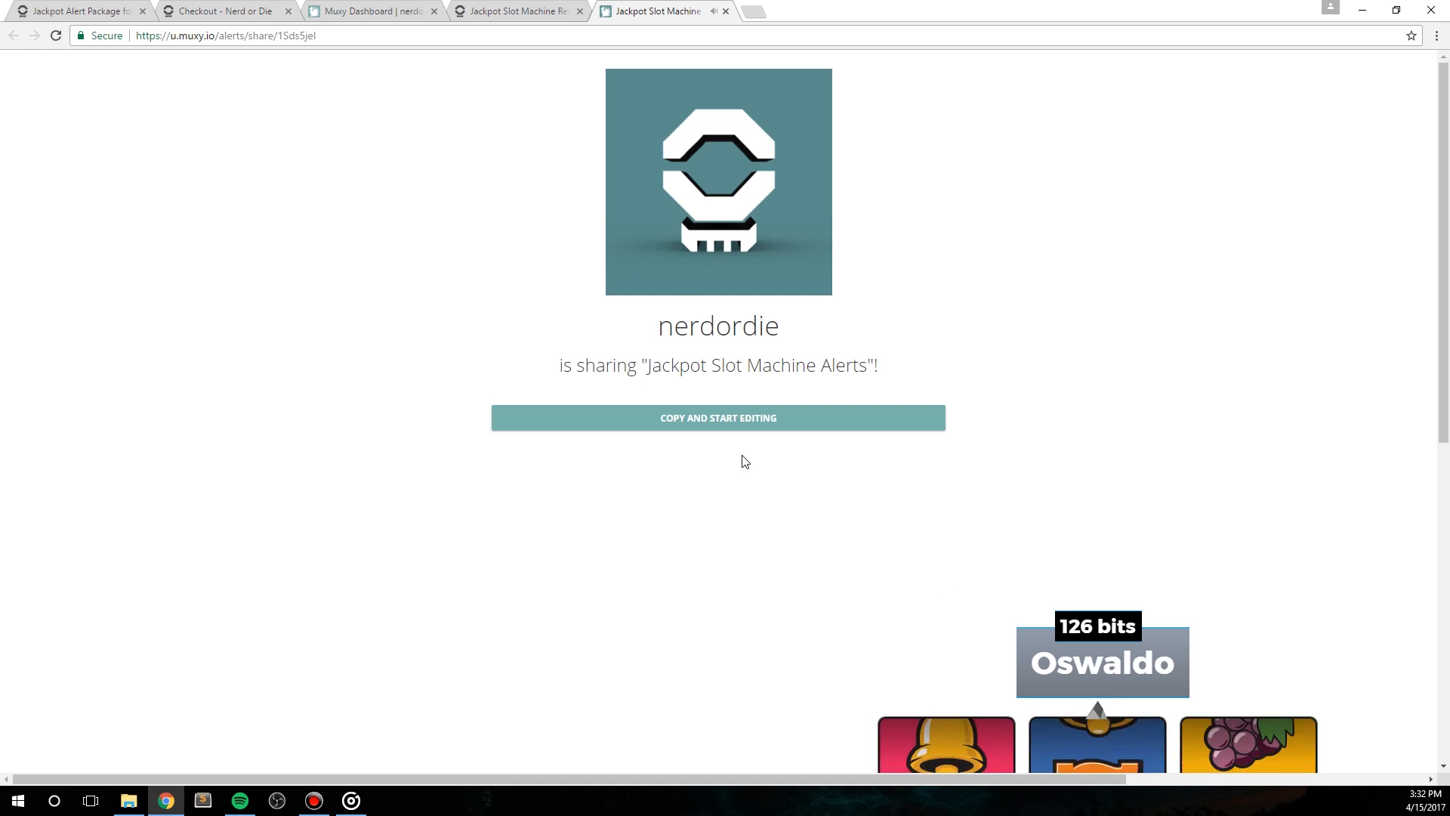
Step: Copy the shared Jackpot Slot Machine Alerts package into the Muxy account and open it for editing
click(738, 424)
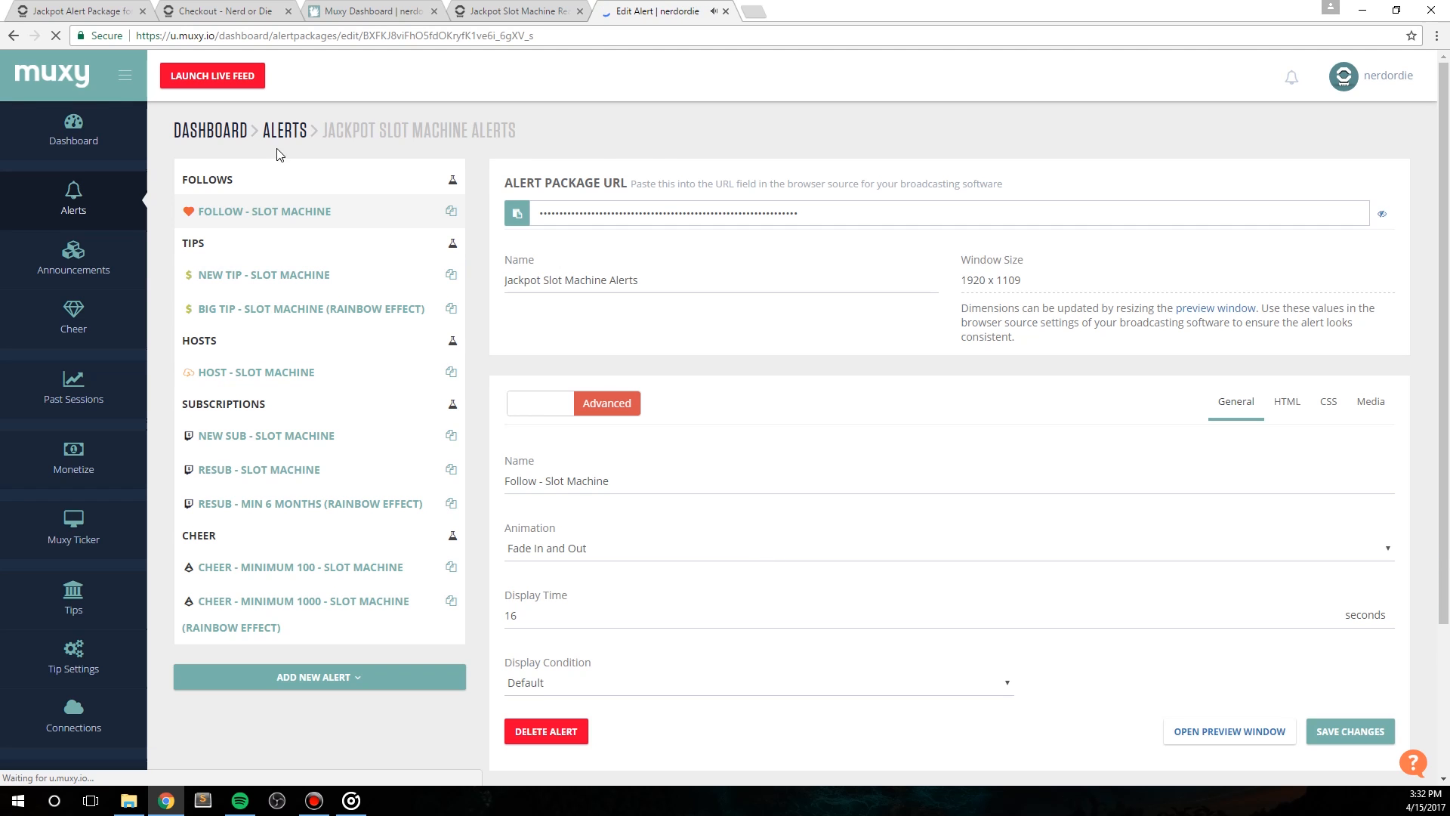
drag(524, 130, 331, 138)
click(628, 135)
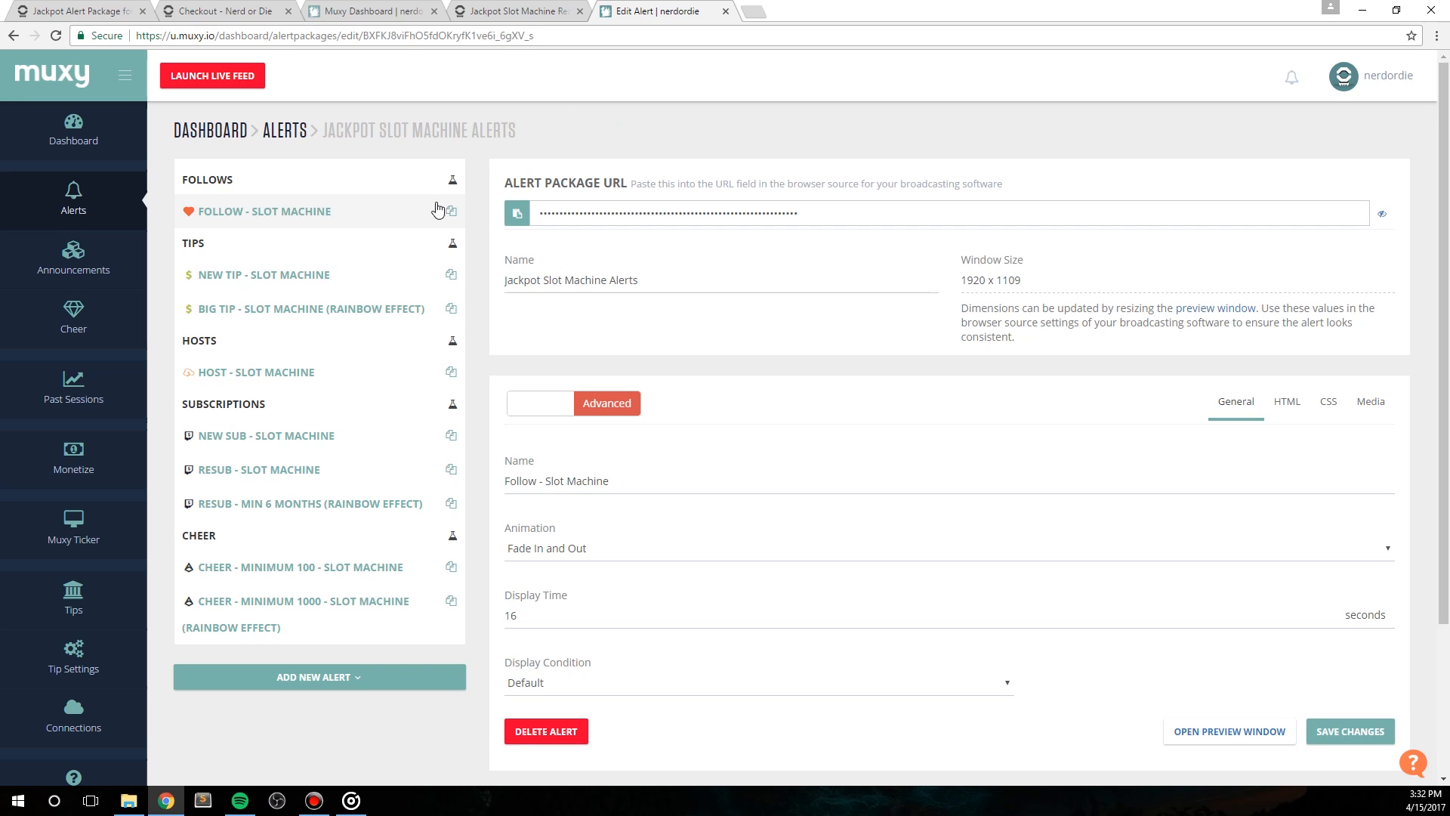
Step: Delete the Host - Slot Machine alert from the Jackpot Slot Machine Alerts package
click(277, 371)
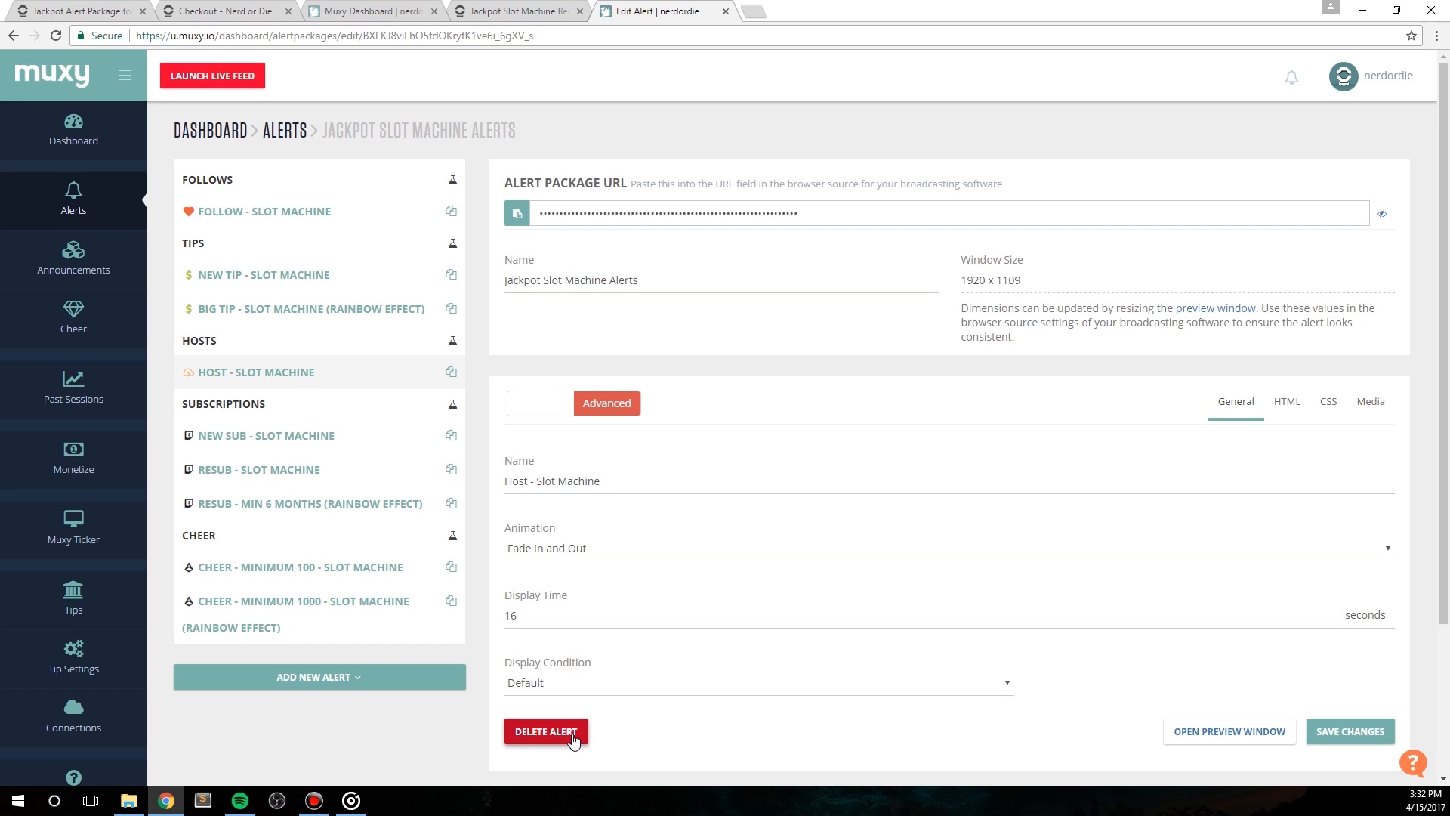
click(538, 733)
click(580, 691)
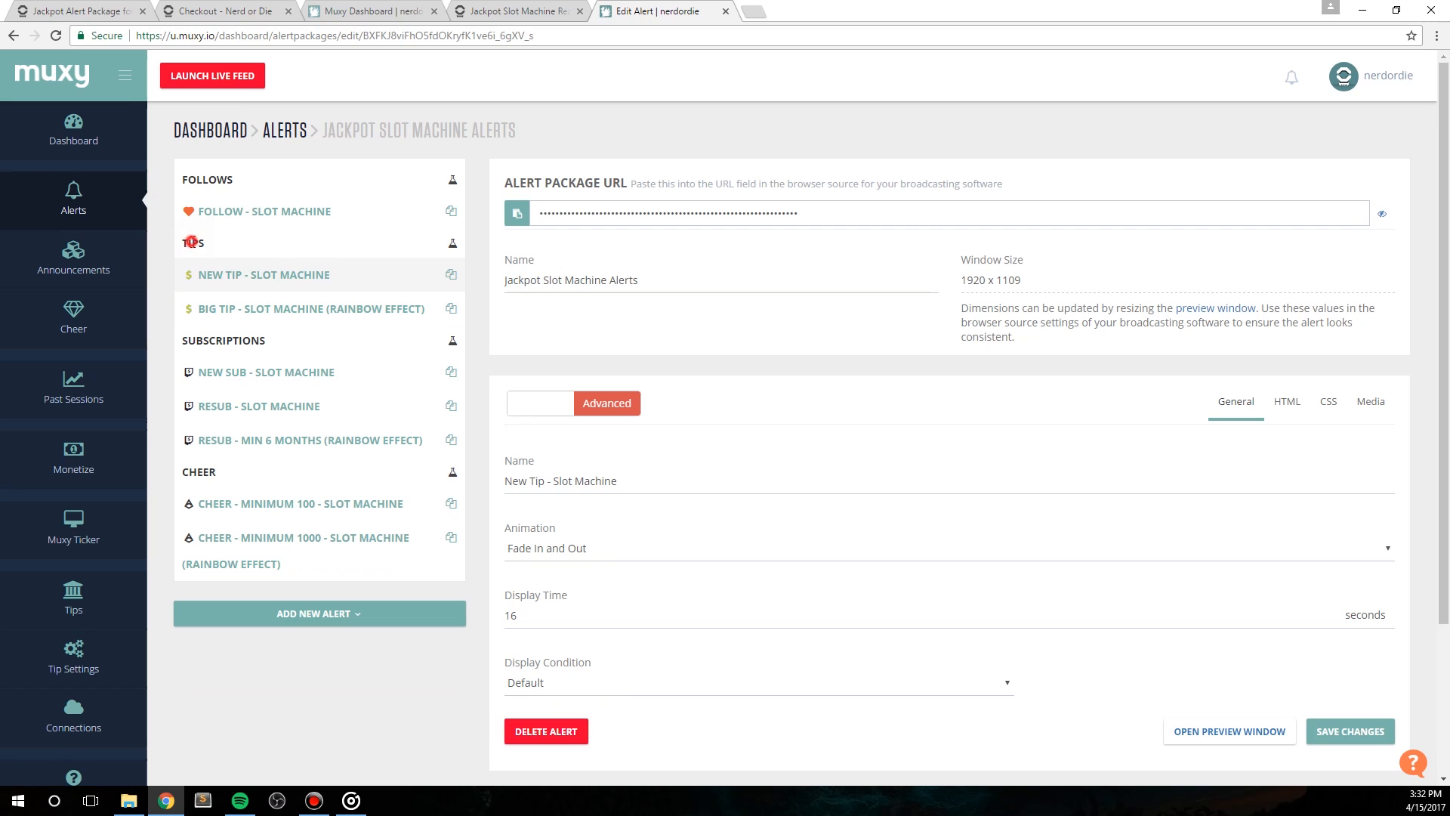
click(199, 476)
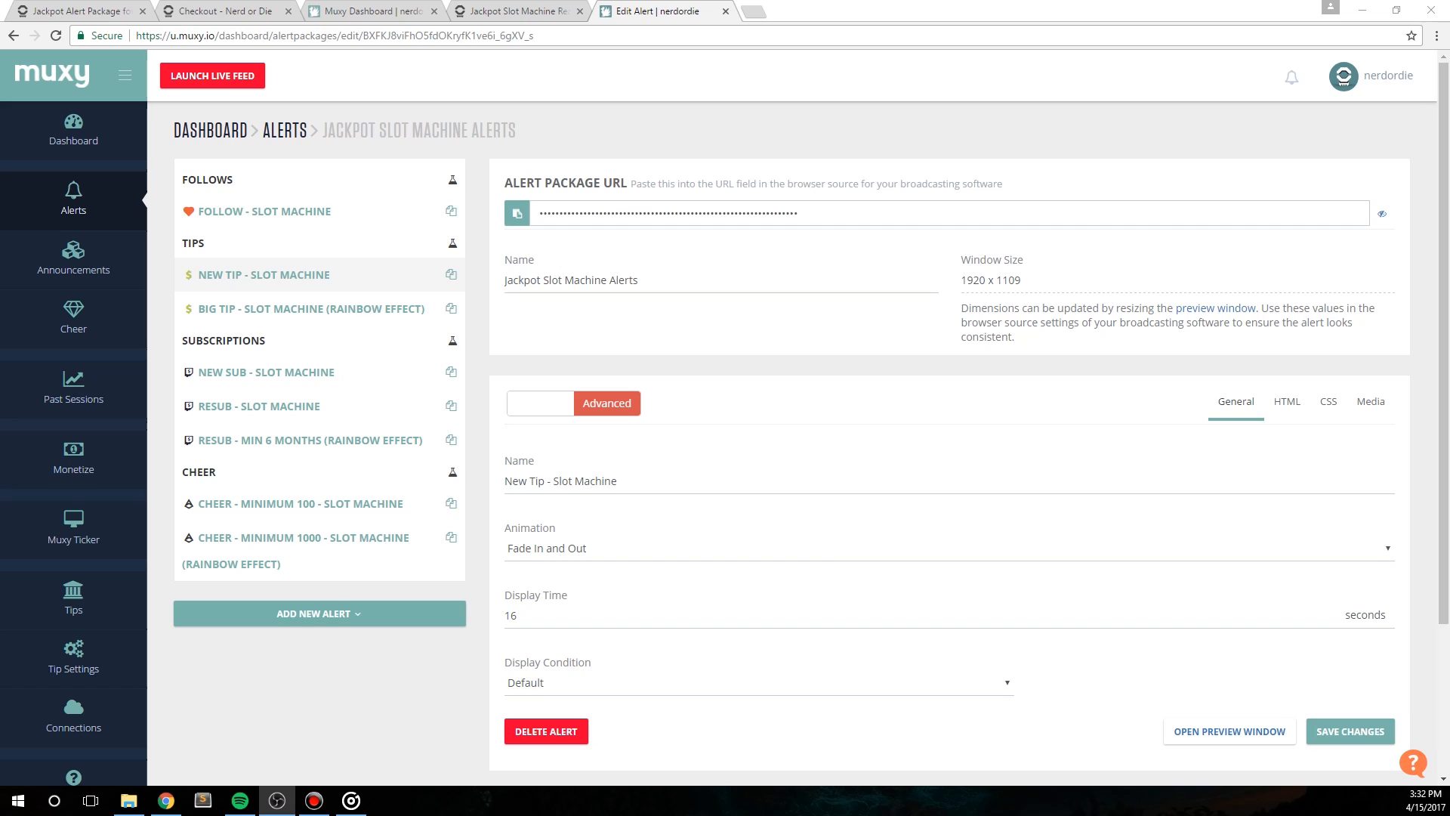
Step: Copy the alert package URL of the Jackpot Slot Machine Alerts package
click(519, 213)
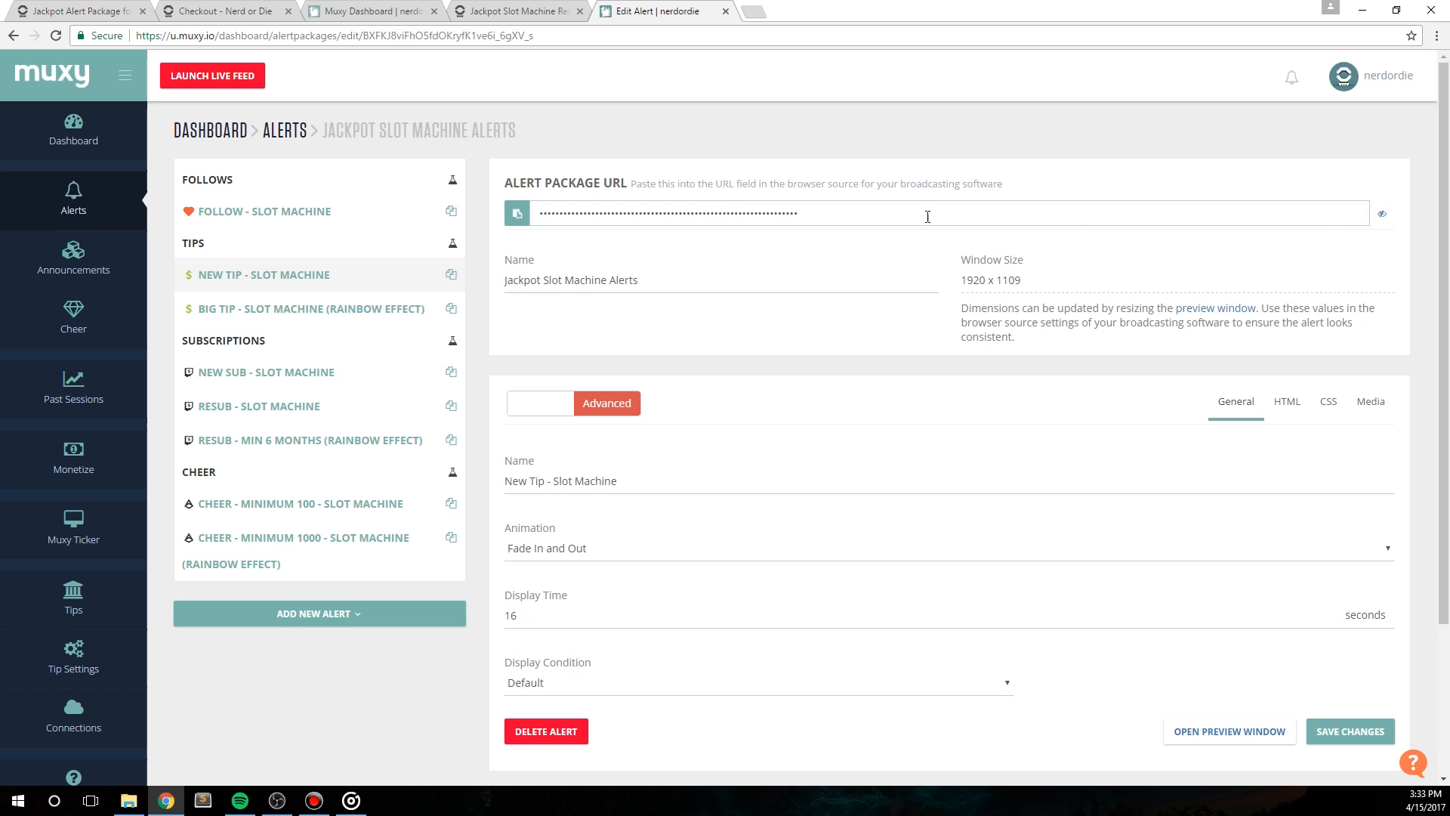
click(868, 213)
click(1025, 209)
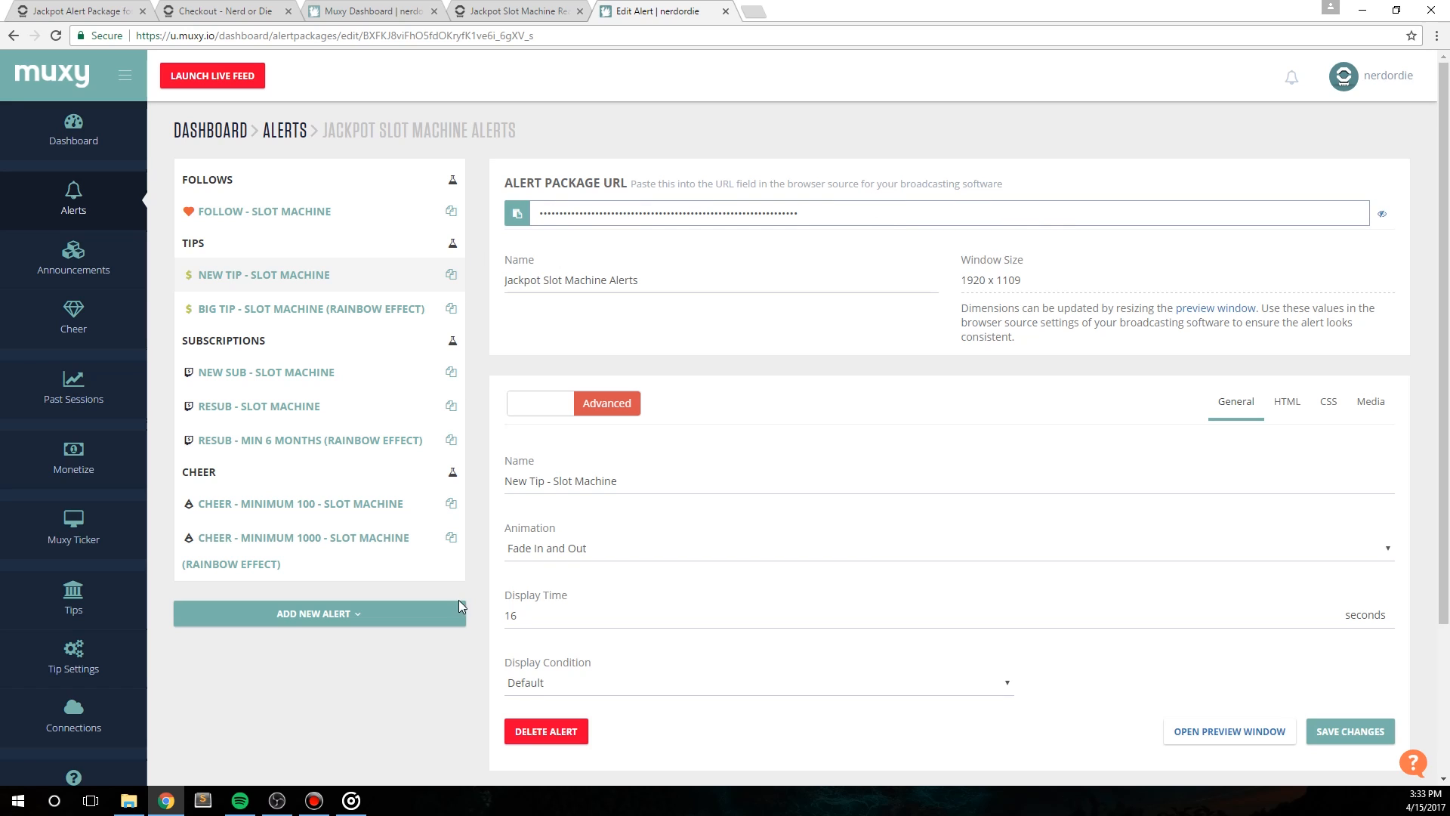
Step: Switch to OBS Studio and add a new browser source named BrowserSource to the GamingScene scene
click(277, 801)
right_click(243, 652)
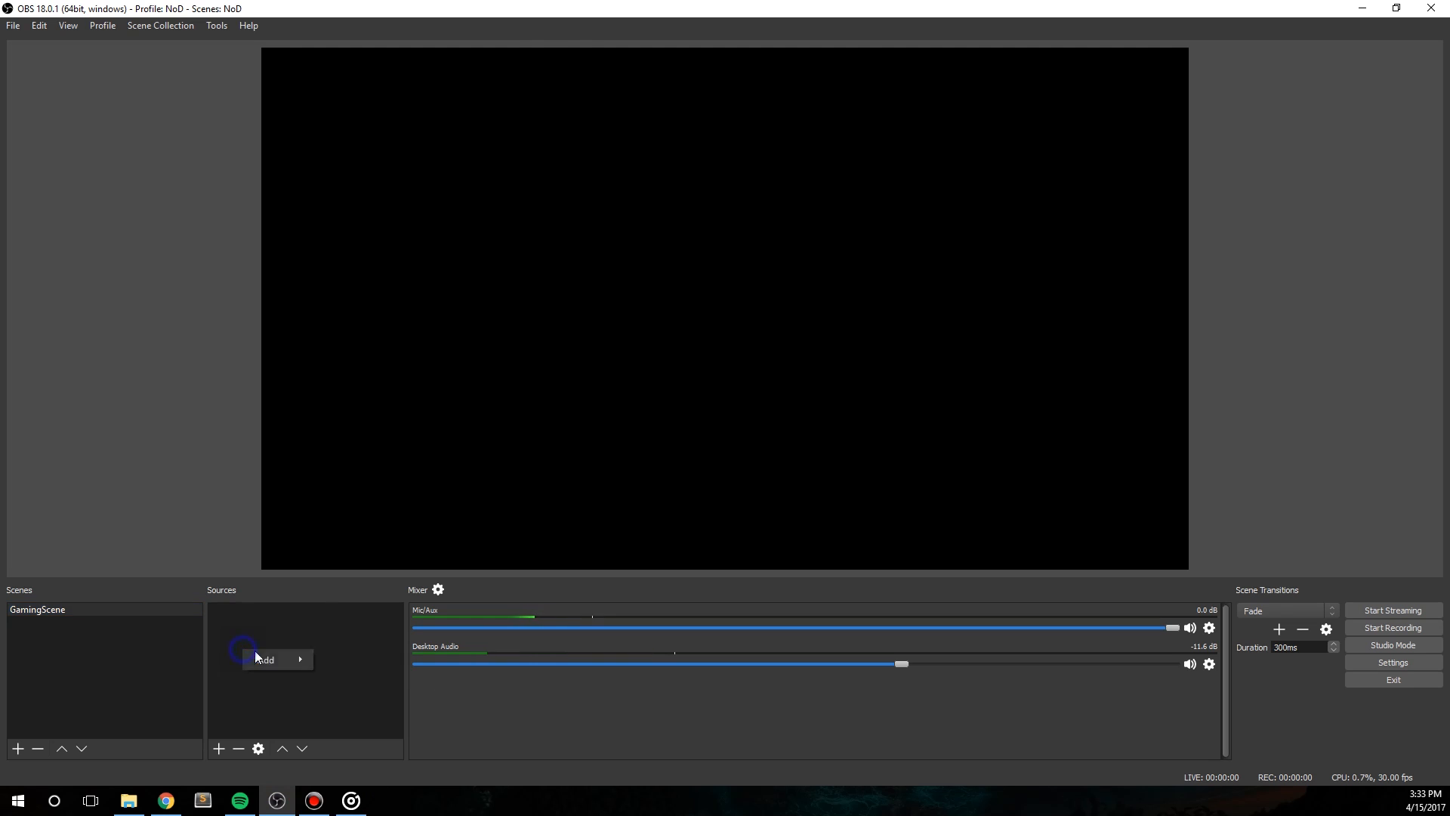
mouse_move(294, 660)
click(375, 608)
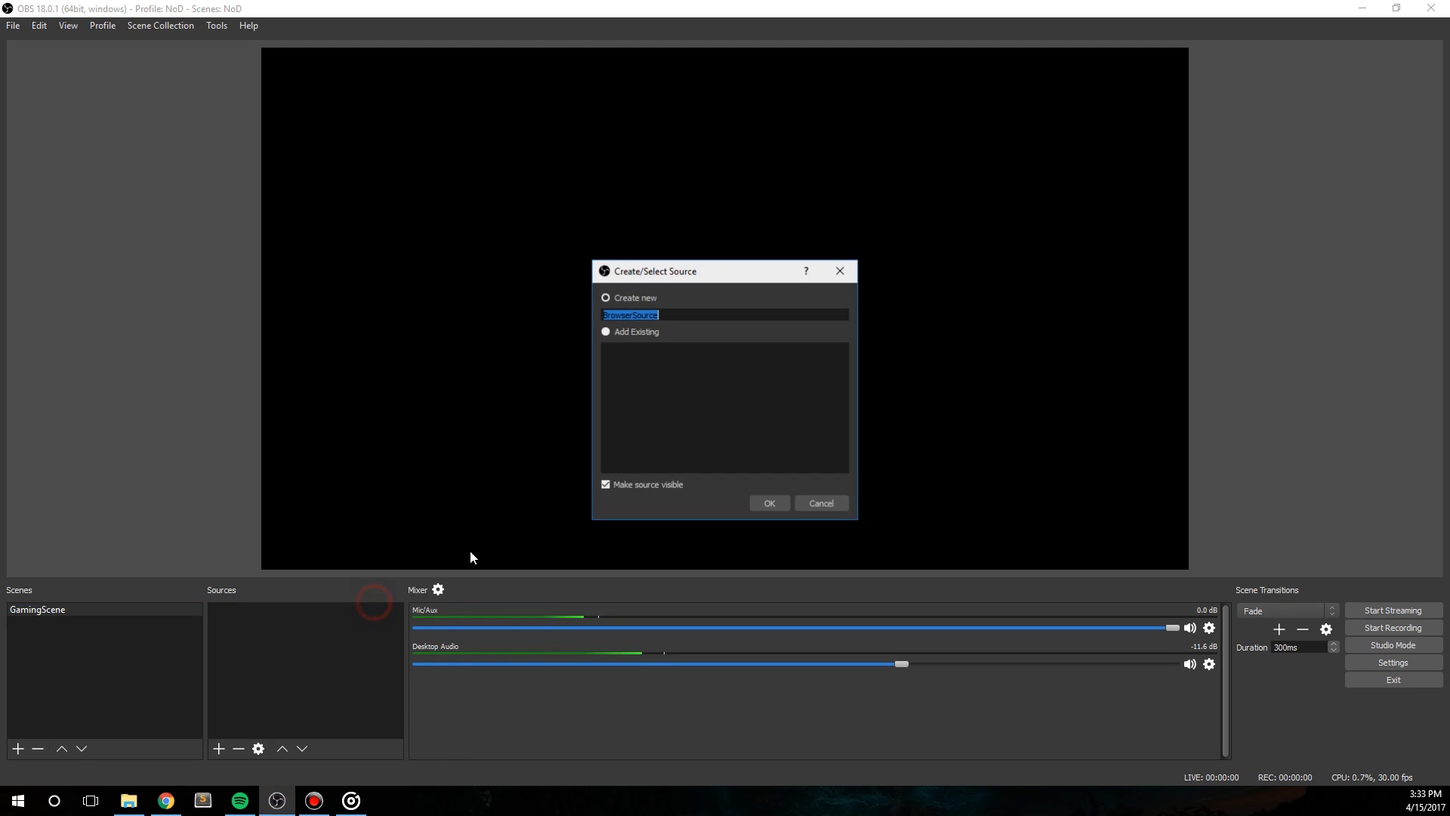
click(772, 502)
Step: Point the browser source to the copied alert package URL and set its size to 1920 wide by 1080 high
click(584, 460)
key(ctrl+a)
key(ctrl+v)
double_click(551, 476)
text(1920)
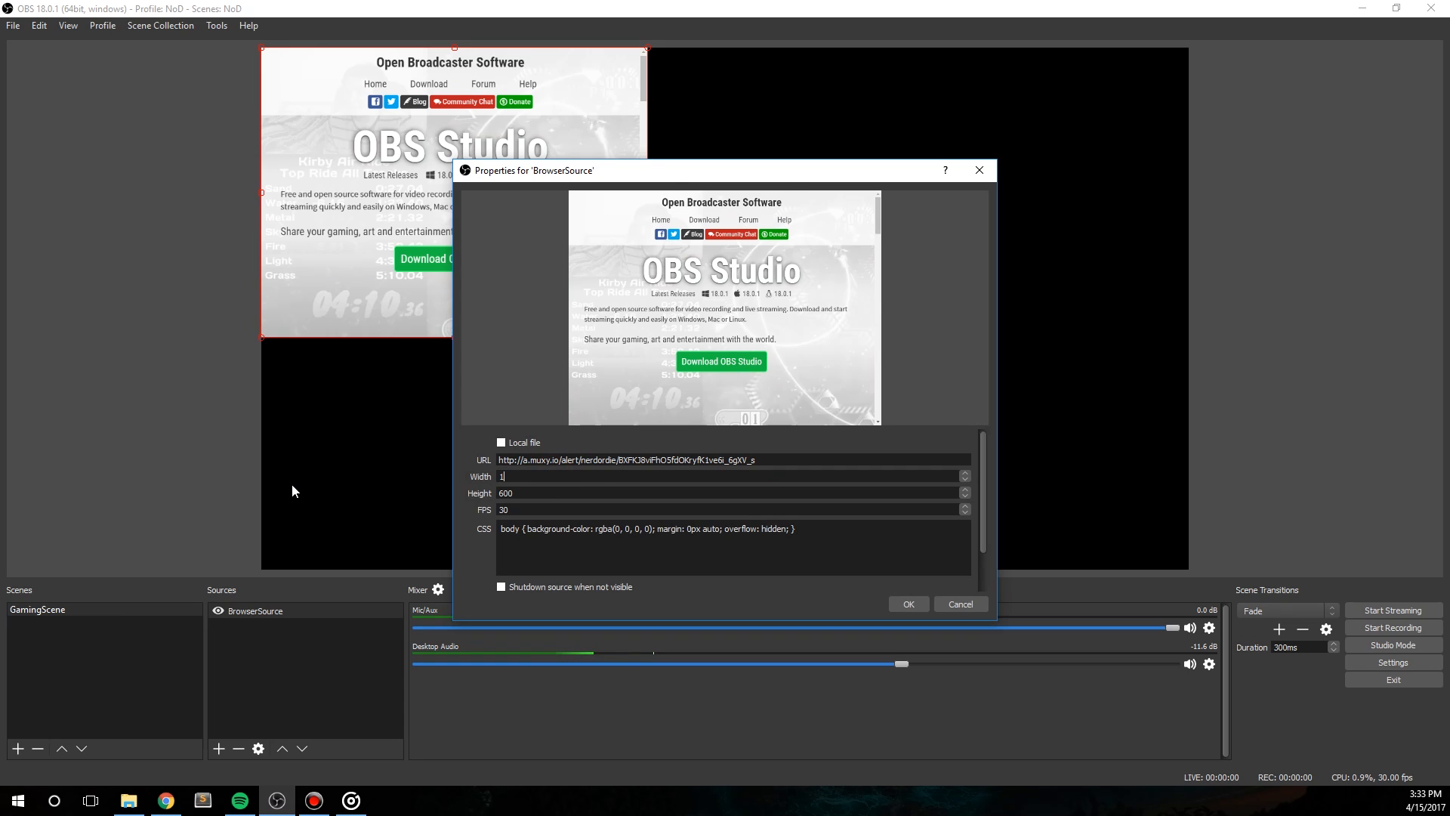
key(Tab)
text(1080)
click(908, 604)
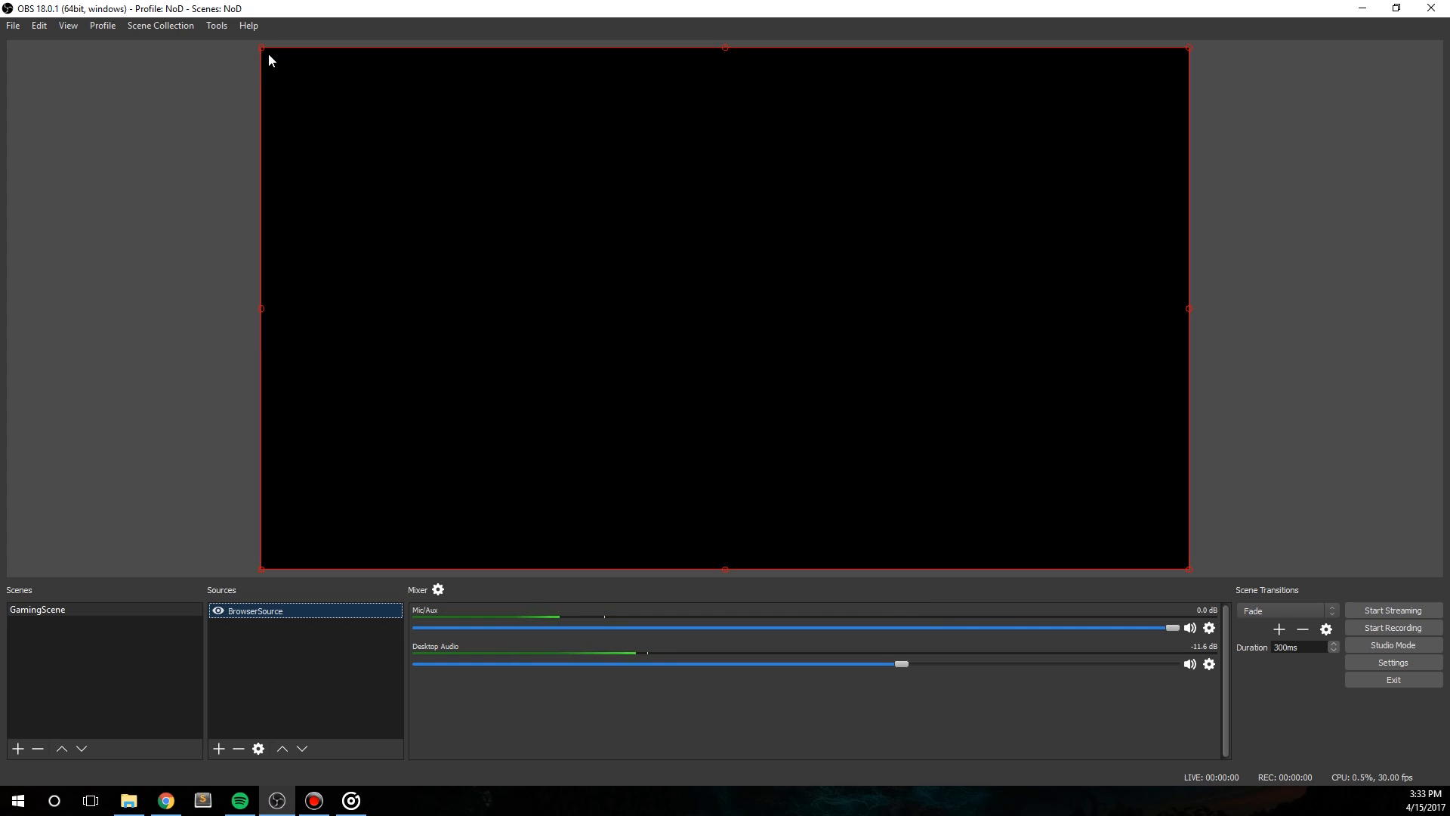
mouse_move(258, 48)
mouse_down()
mouse_move(612, 278)
mouse_move(865, 413)
mouse_move(272, 54)
mouse_up()
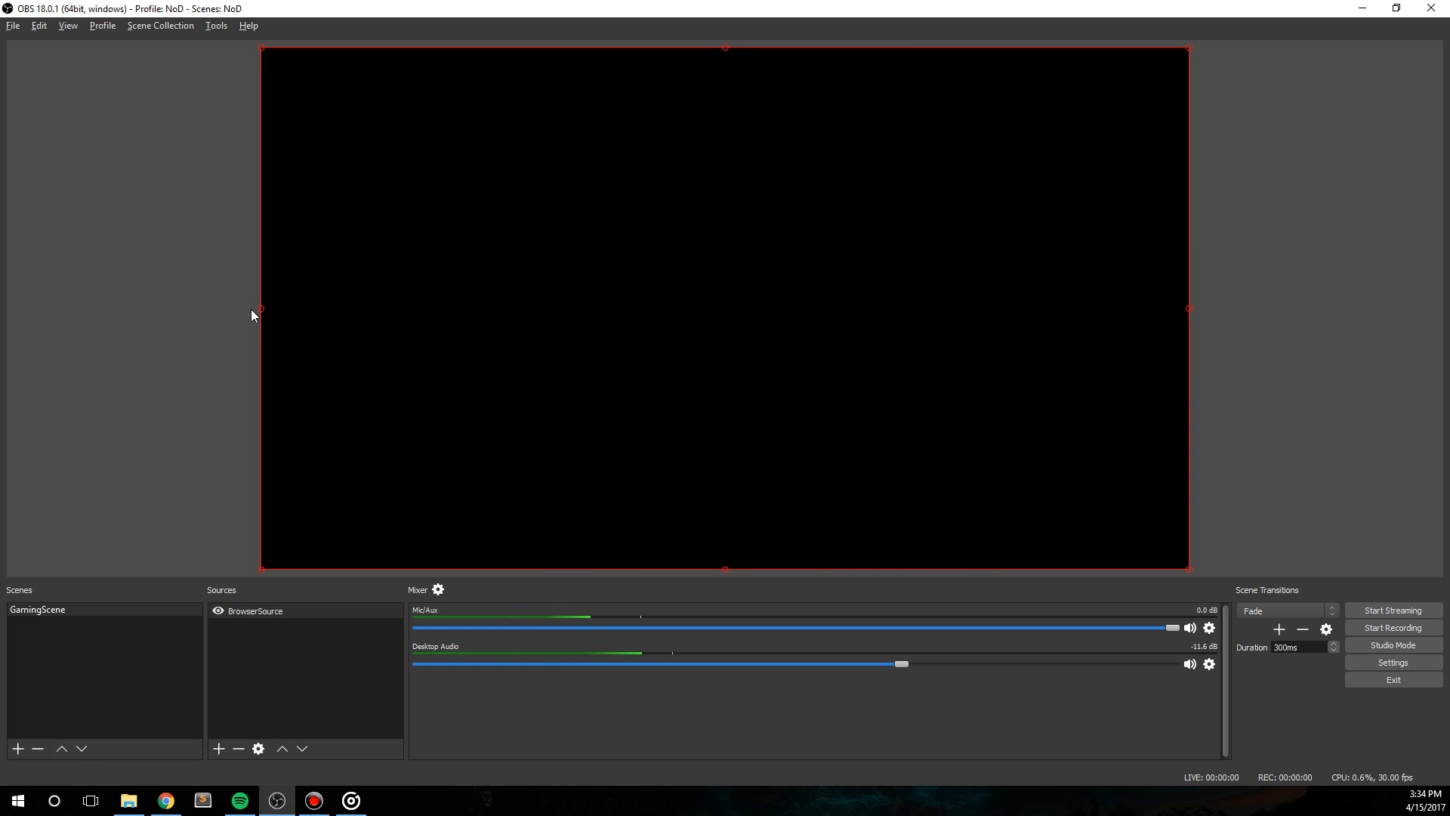
mouse_move(723, 45)
mouse_down()
mouse_move(715, 155)
mouse_move(716, 47)
mouse_up()
click(1296, 287)
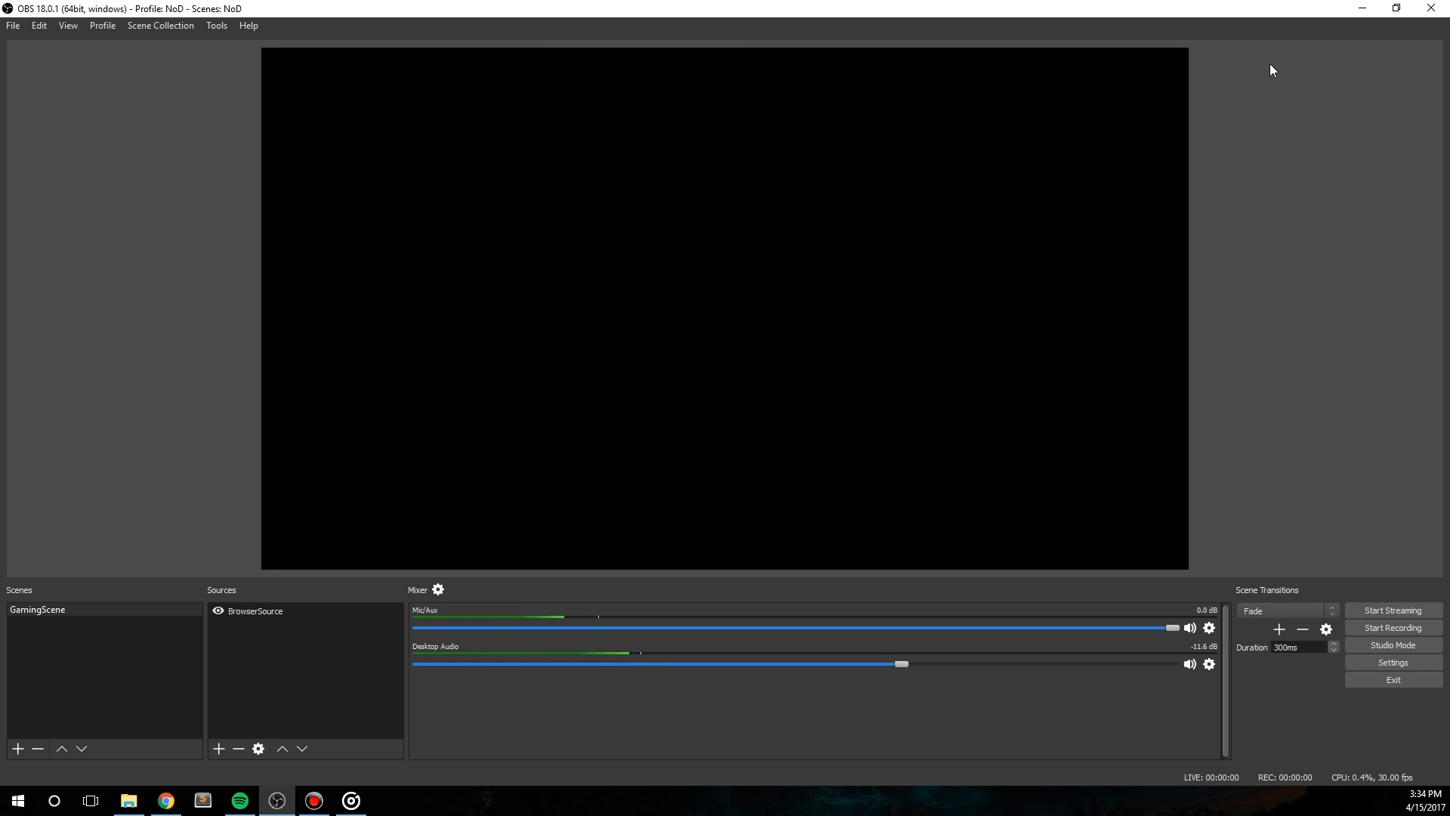
Step: Switch to Muxy in Chrome, send a test tip with amount 2, and return to OBS to watch the alert
click(166, 801)
click(453, 244)
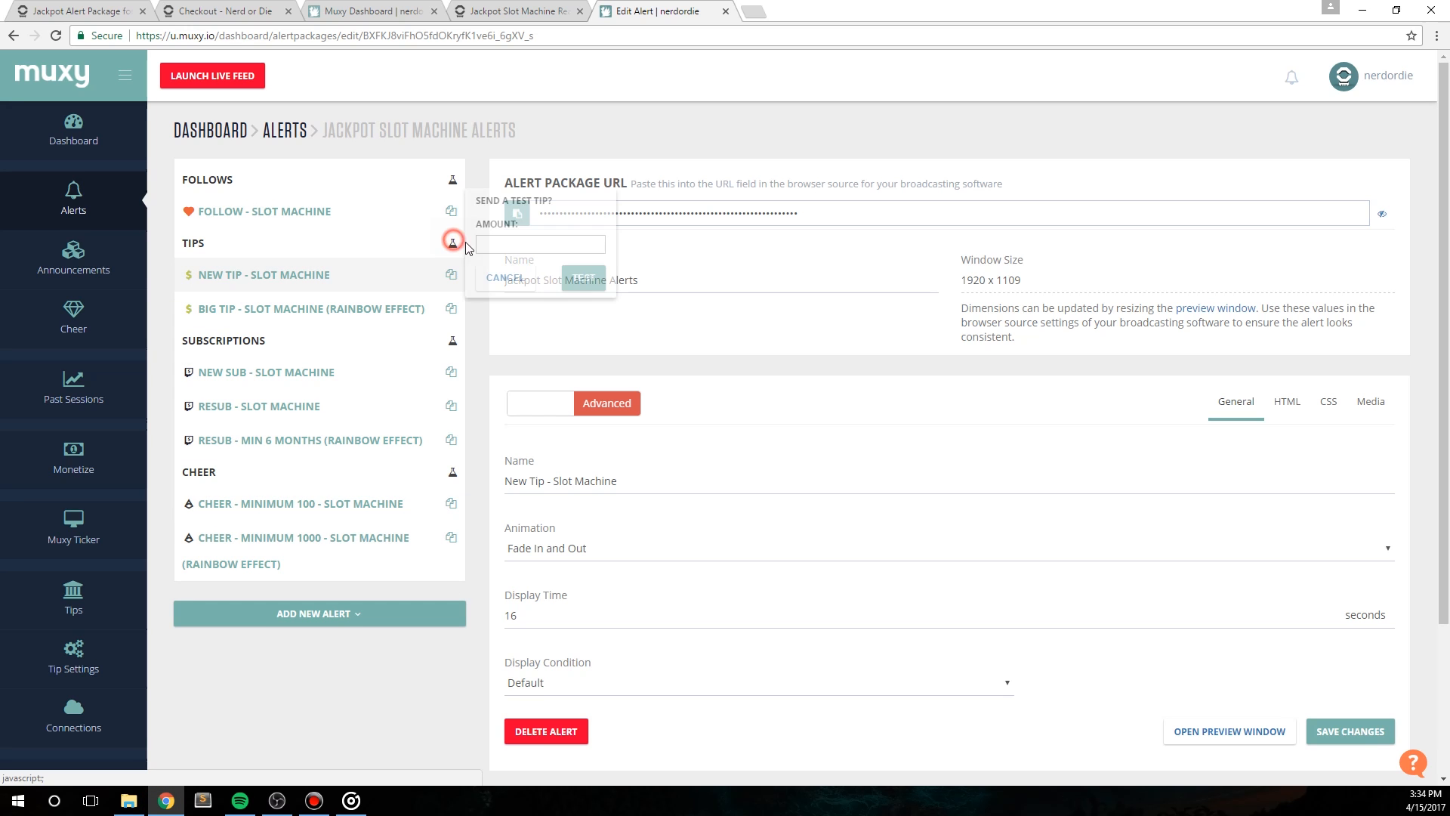
drag(522, 244, 421, 255)
text(2)
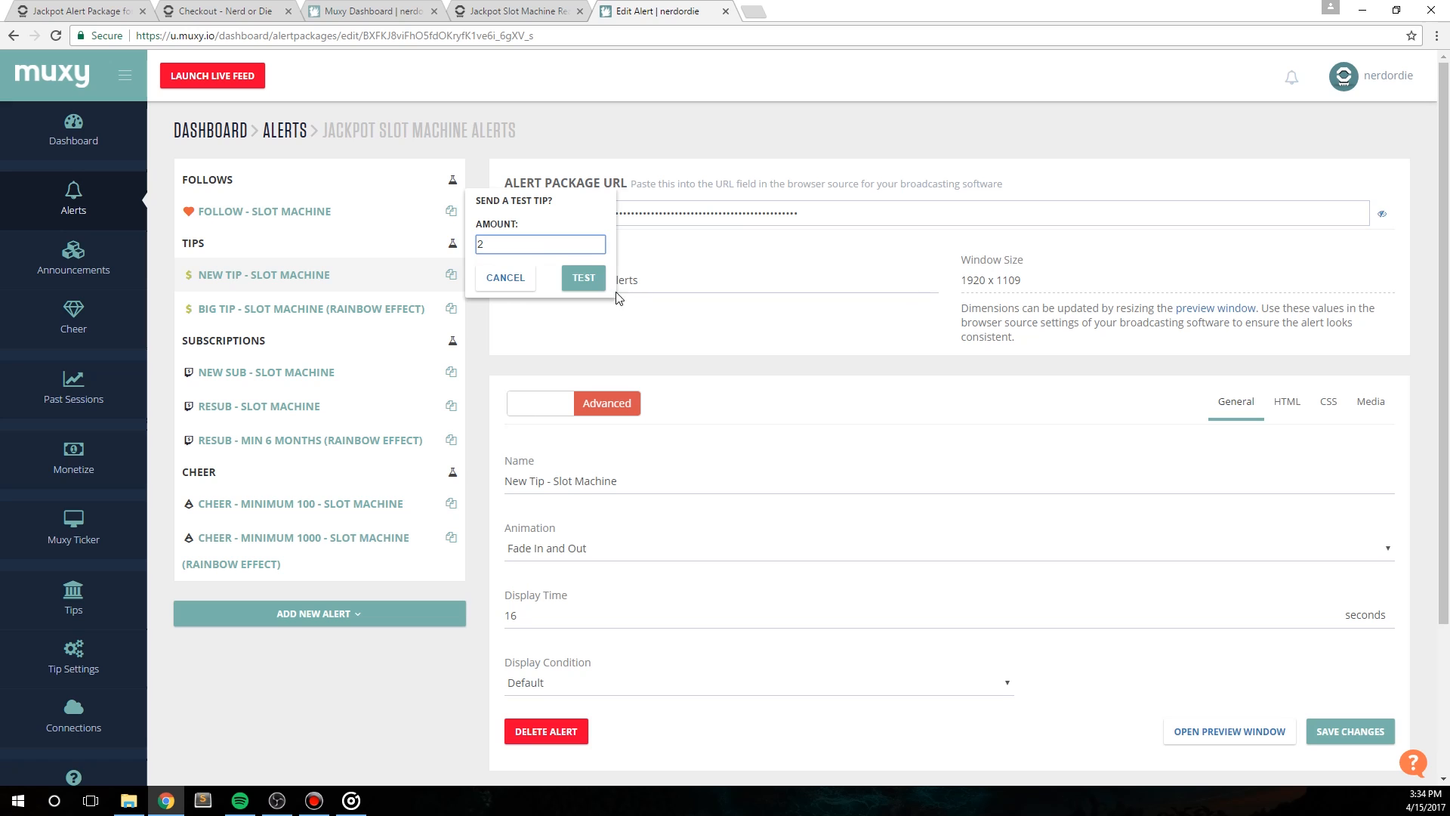
click(583, 277)
click(277, 801)
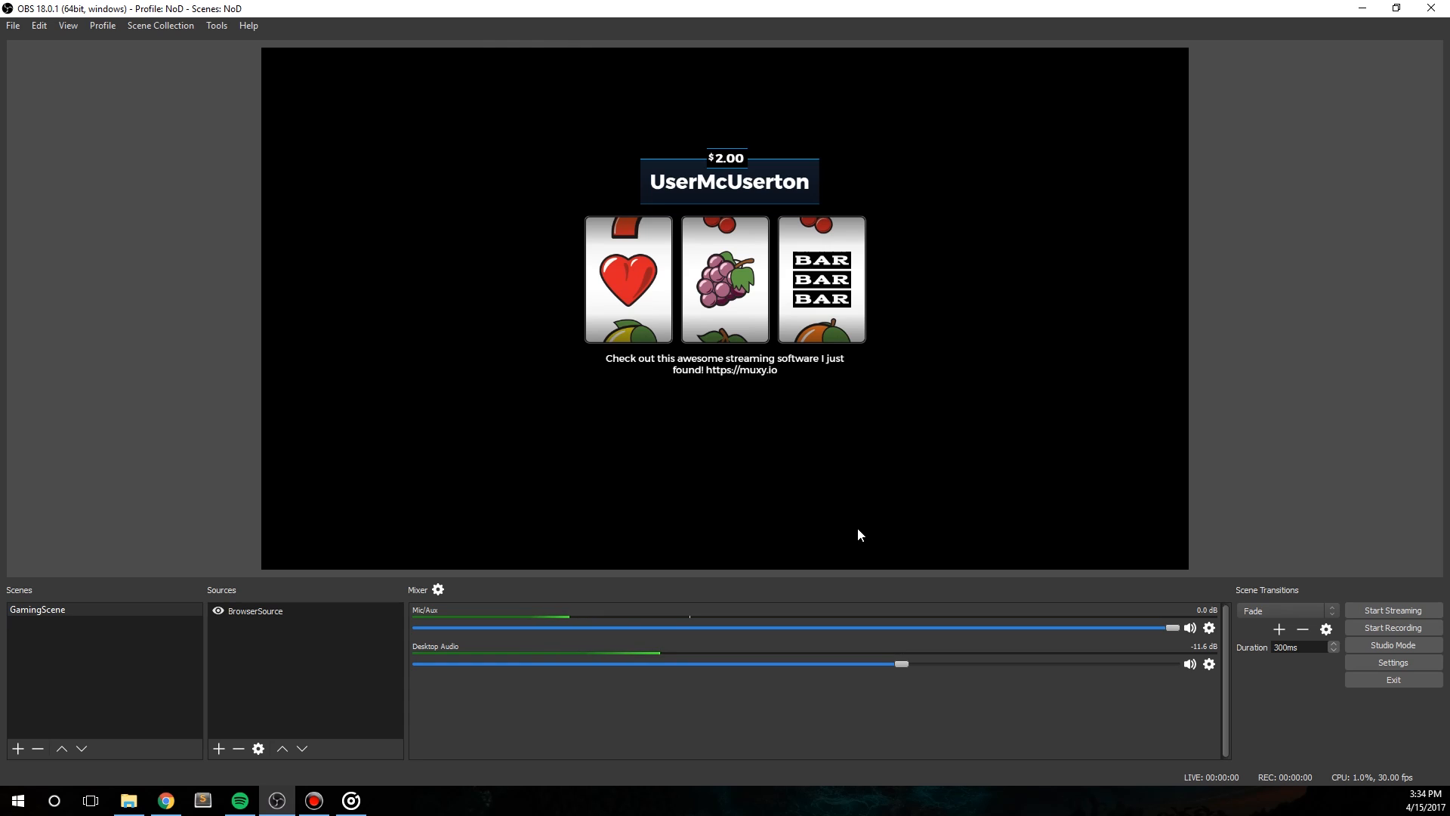
Step: Return to Muxy's alert package list in Chrome and reopen the Jackpot Slot Machine Alerts package for editing
click(166, 807)
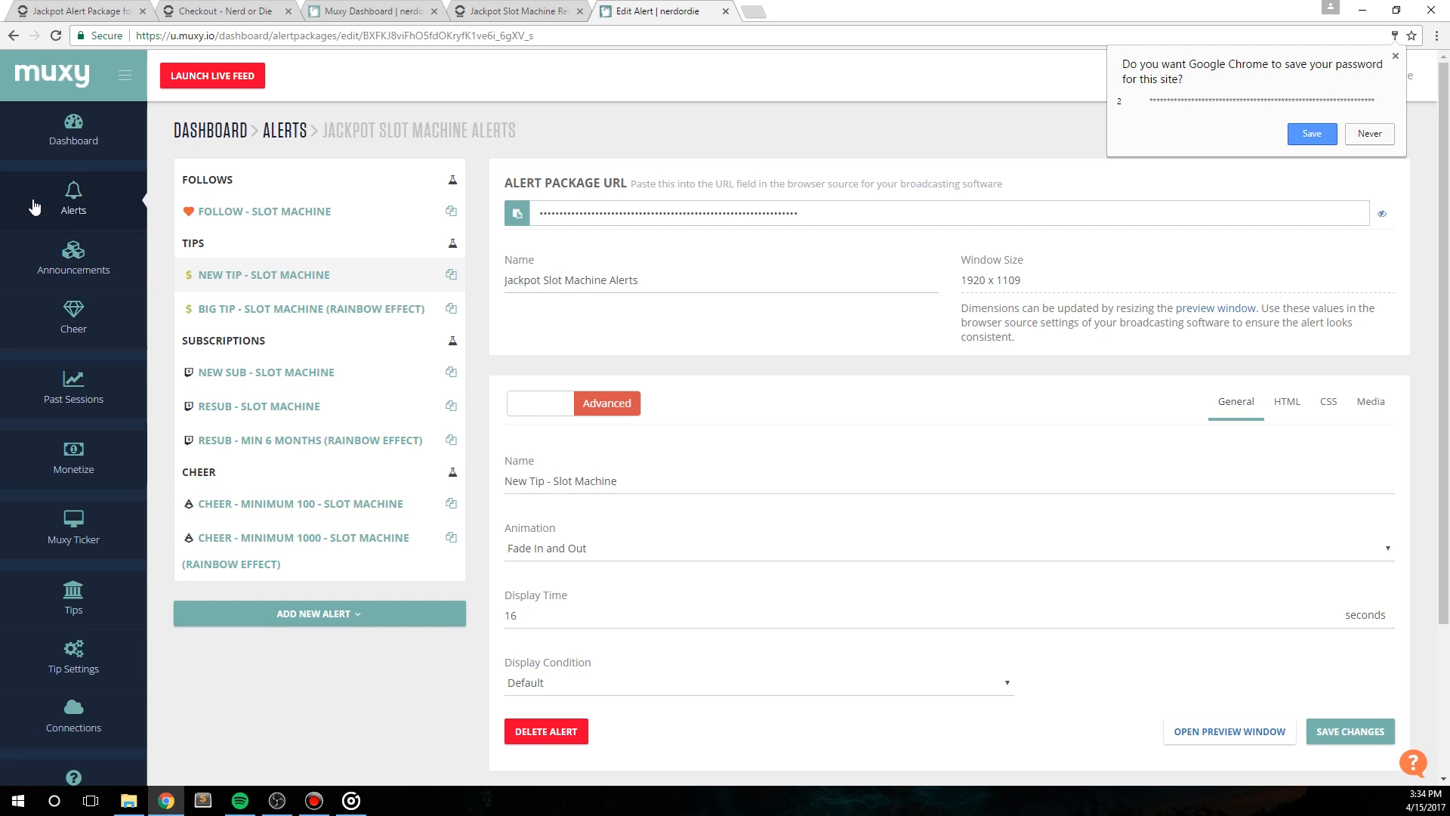
click(73, 197)
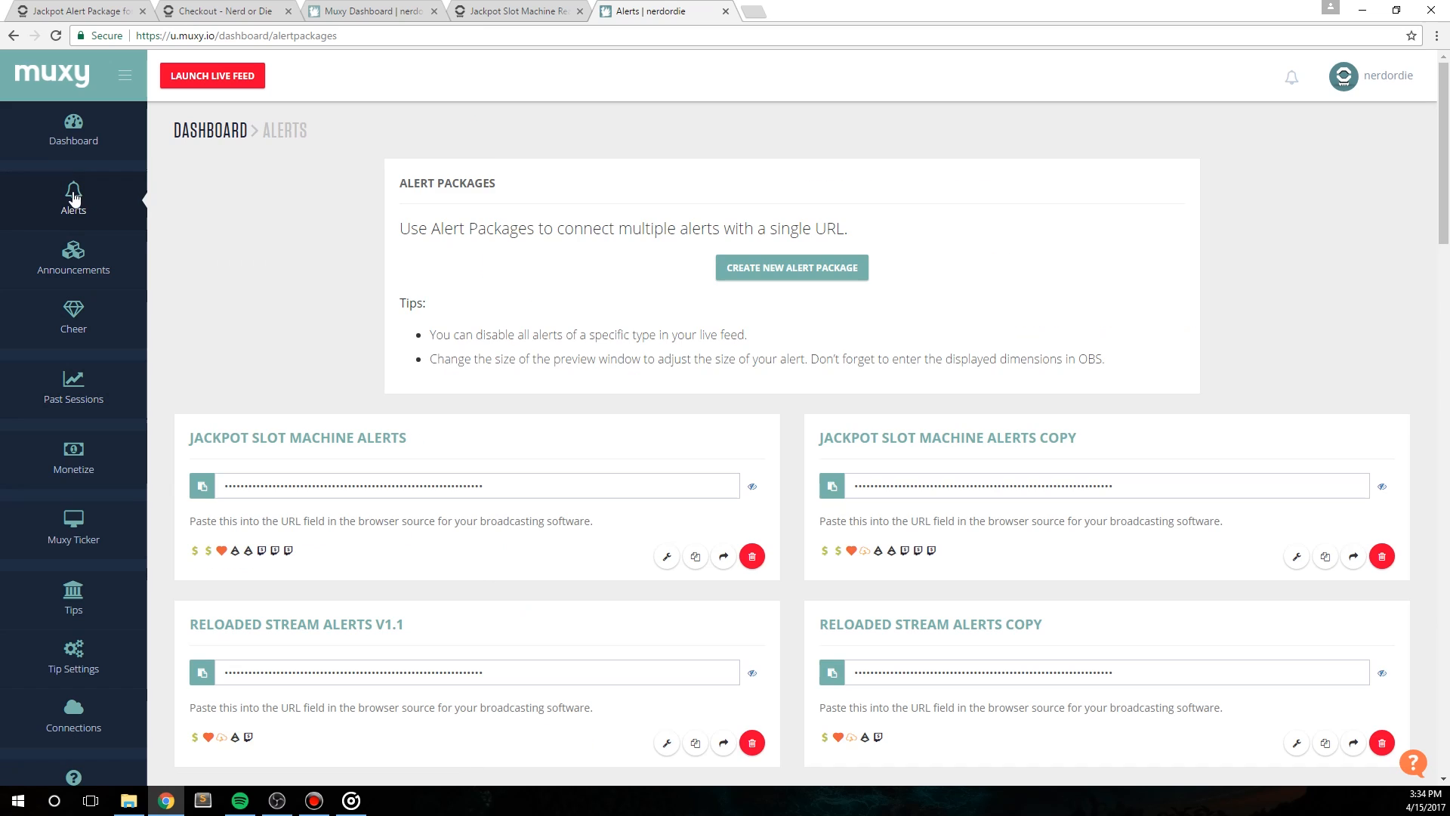
click(663, 557)
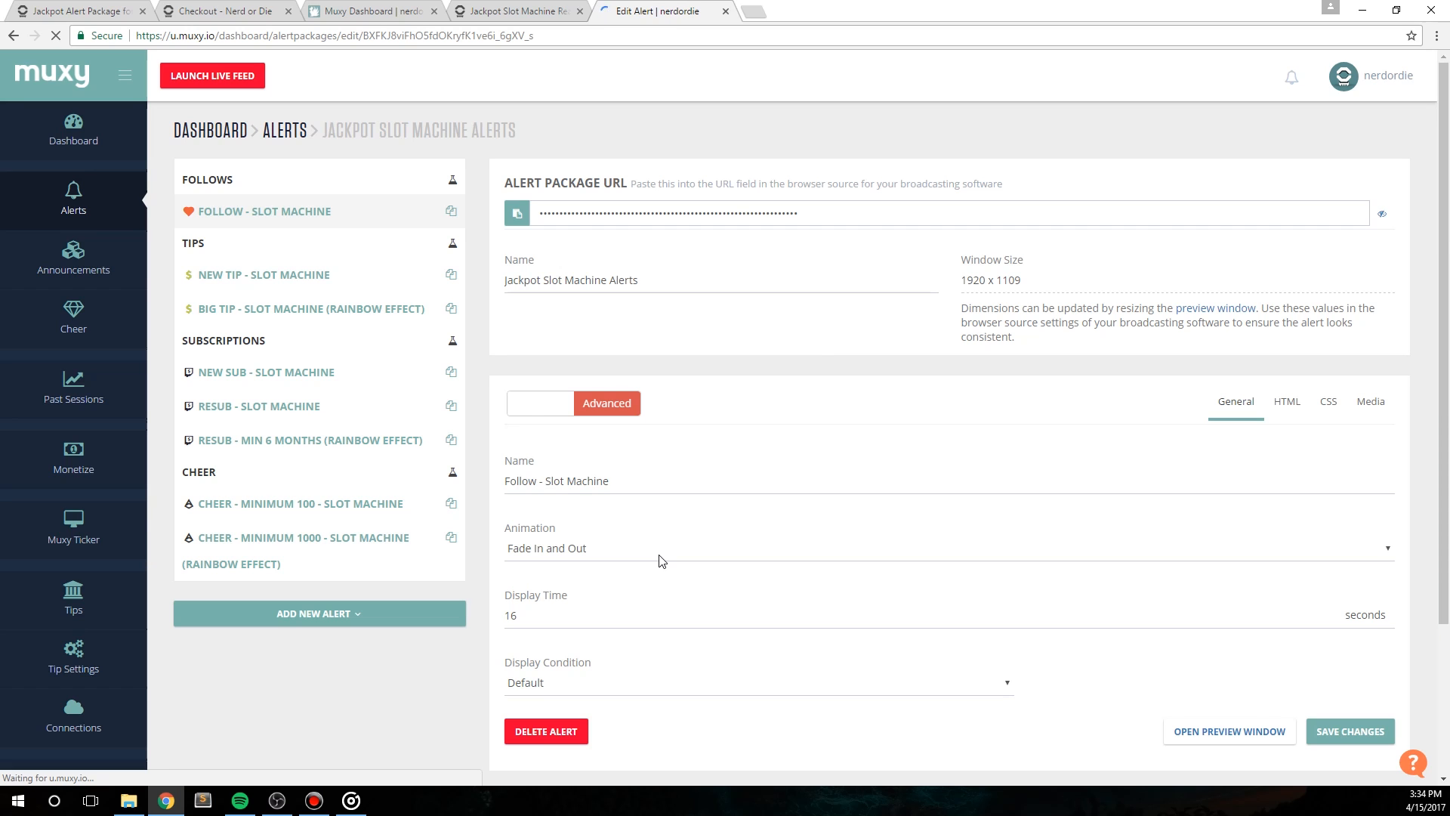
Step: Open the Sprite Sheet Maker for Jackpot Slots shortcut from the Jackpot Slot Machines folder, allowing the file to open
click(128, 802)
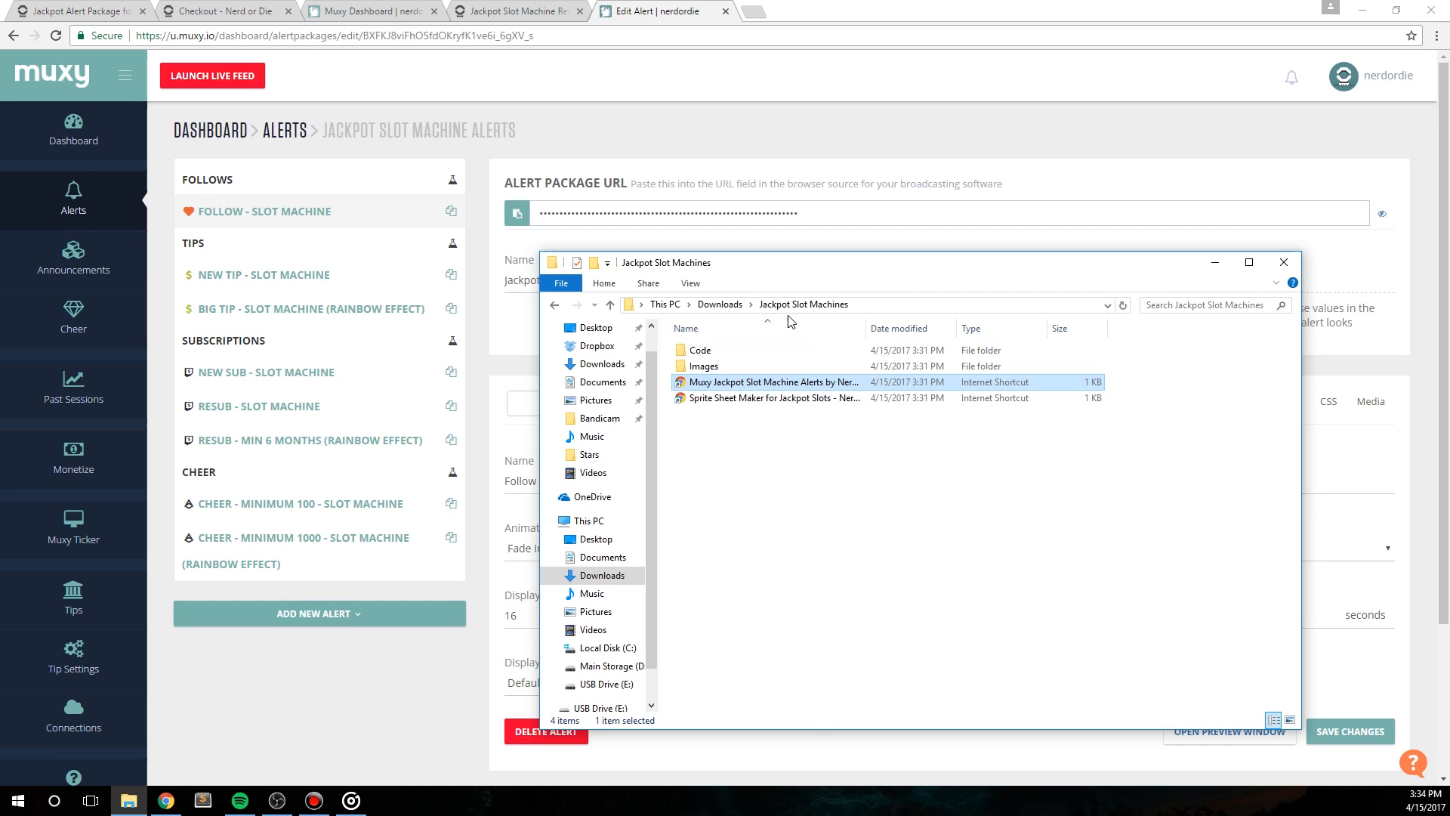
click(717, 401)
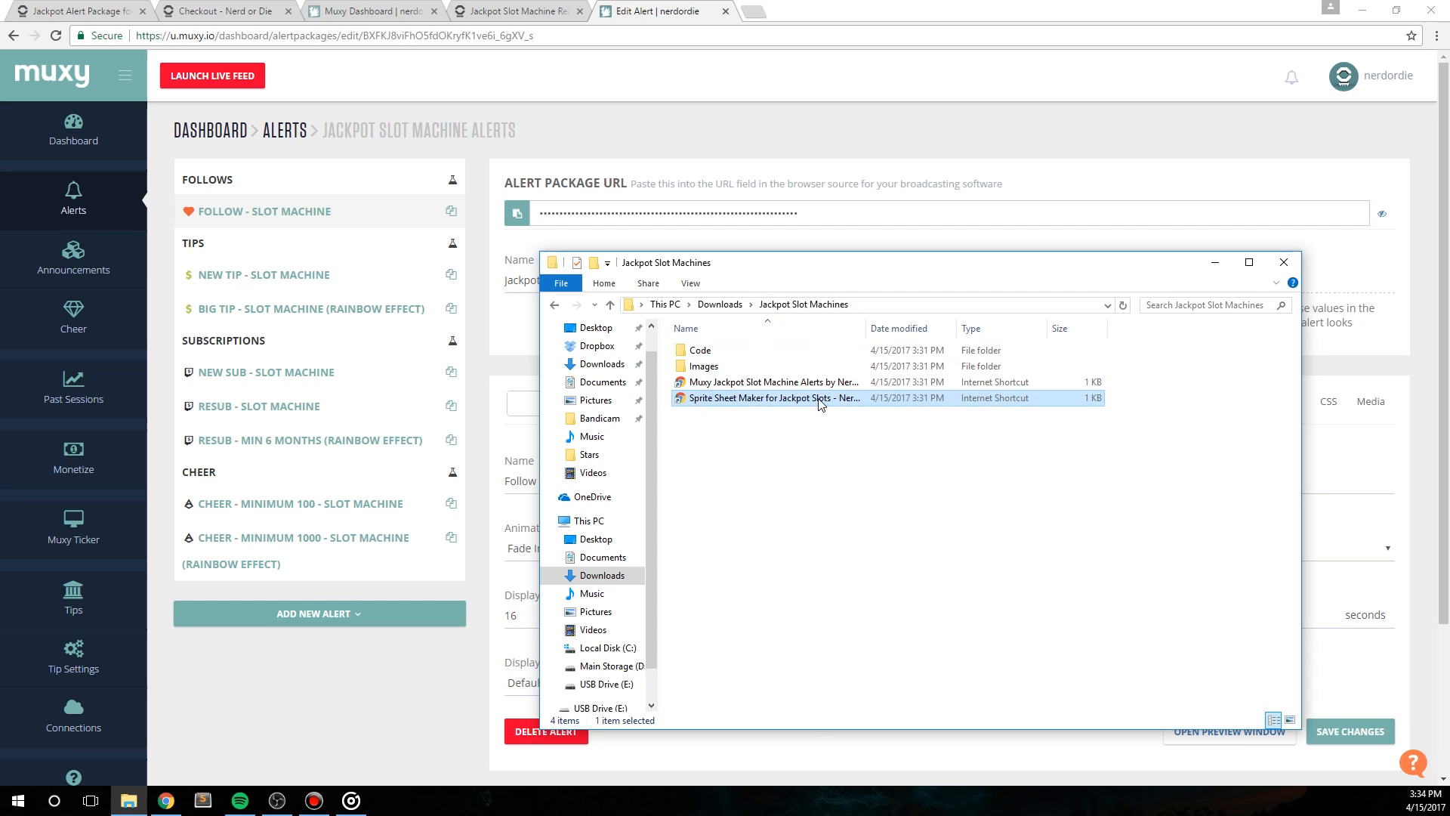
double_click(713, 401)
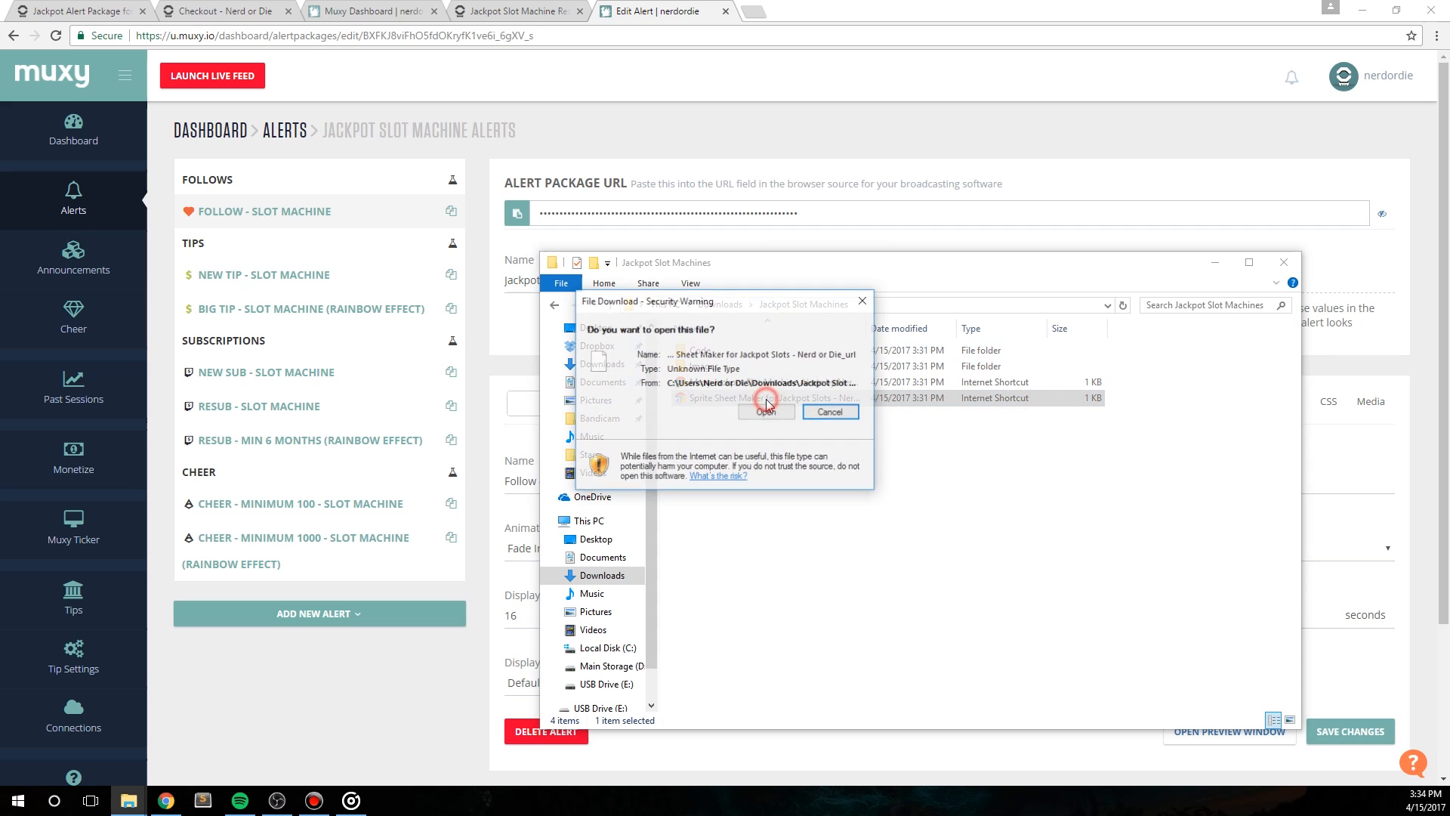
click(769, 412)
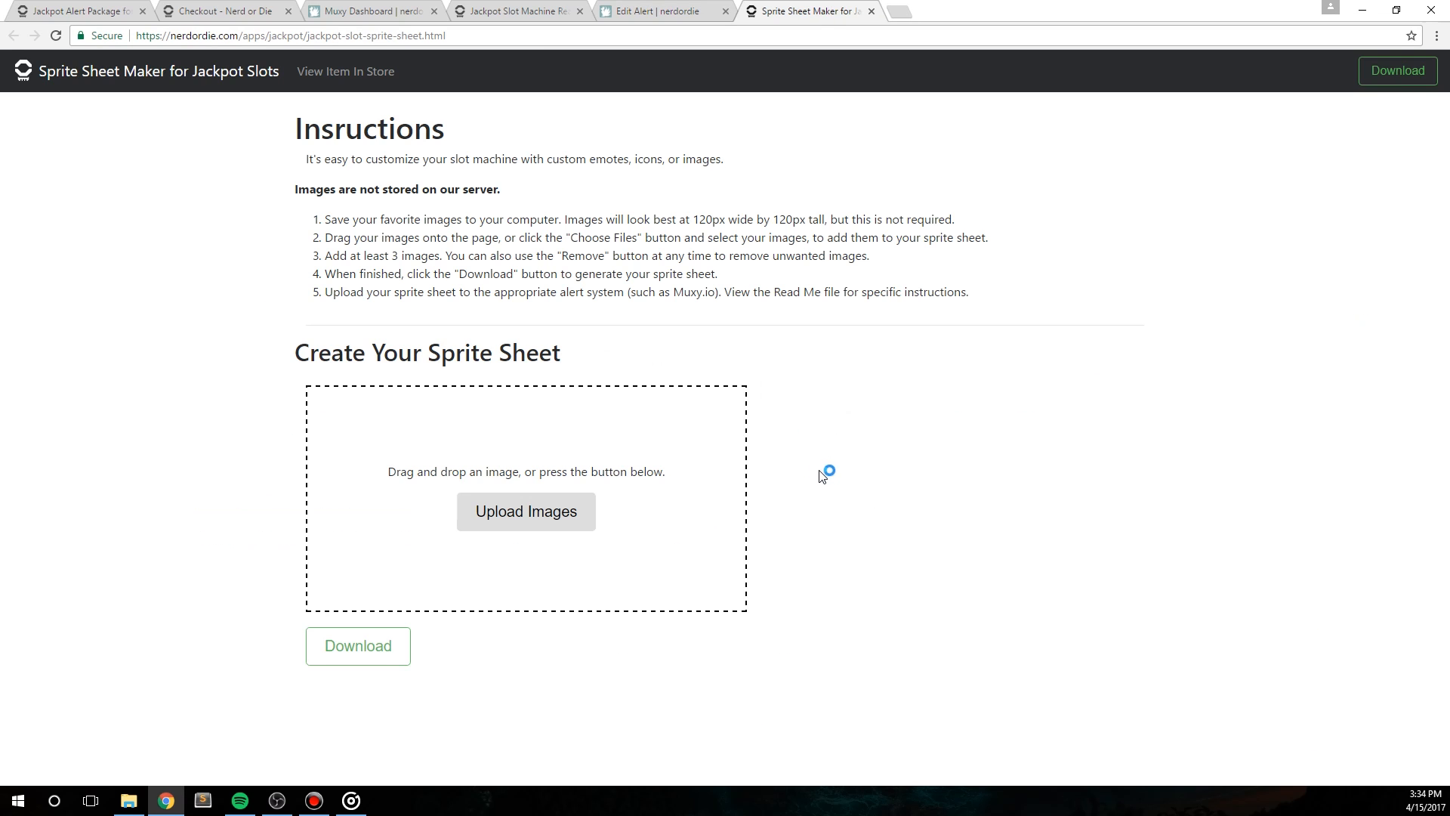
click(1160, 506)
drag(981, 302, 325, 217)
click(1039, 314)
Step: Switch to File Explorer and look through the custom images in the Icons folder under Downloads
click(128, 801)
double_click(955, 325)
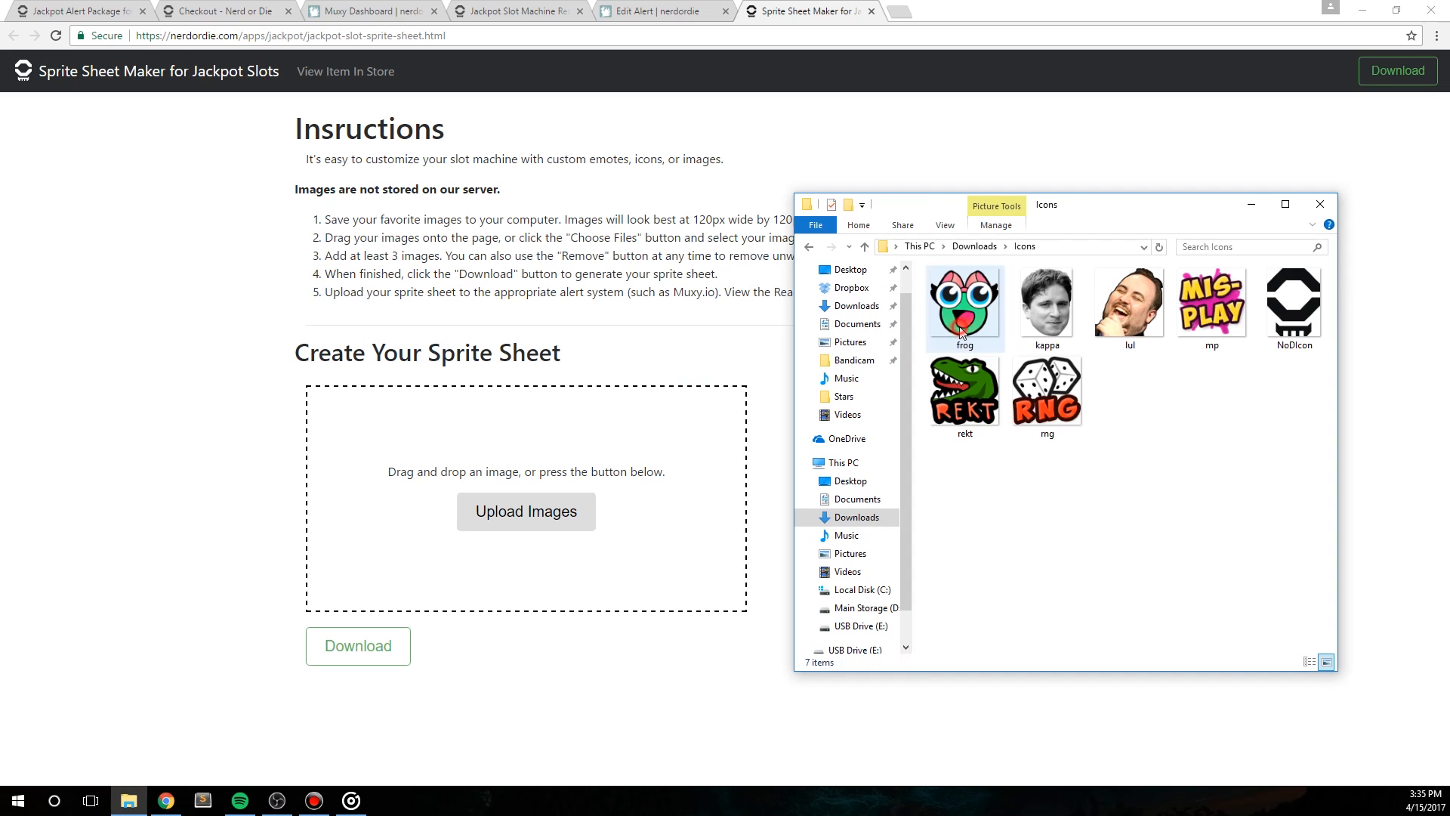
drag(1301, 468, 950, 291)
click(1247, 487)
click(233, 485)
Step: Add the frog, mp, NoDIcon, rekt, rng, lul and kappa images from the Icons folder to the sprite sheet
click(508, 510)
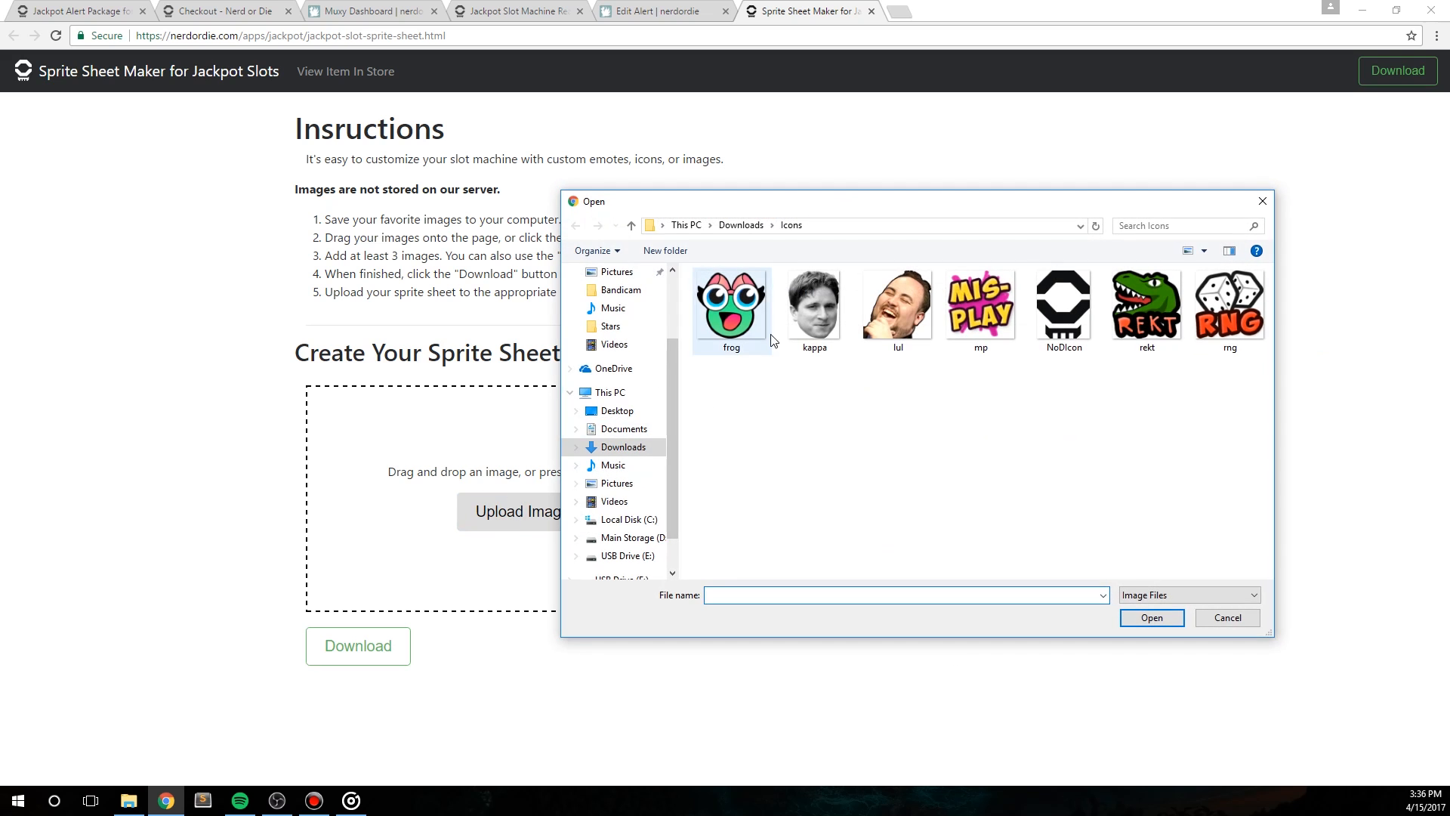
double_click(727, 307)
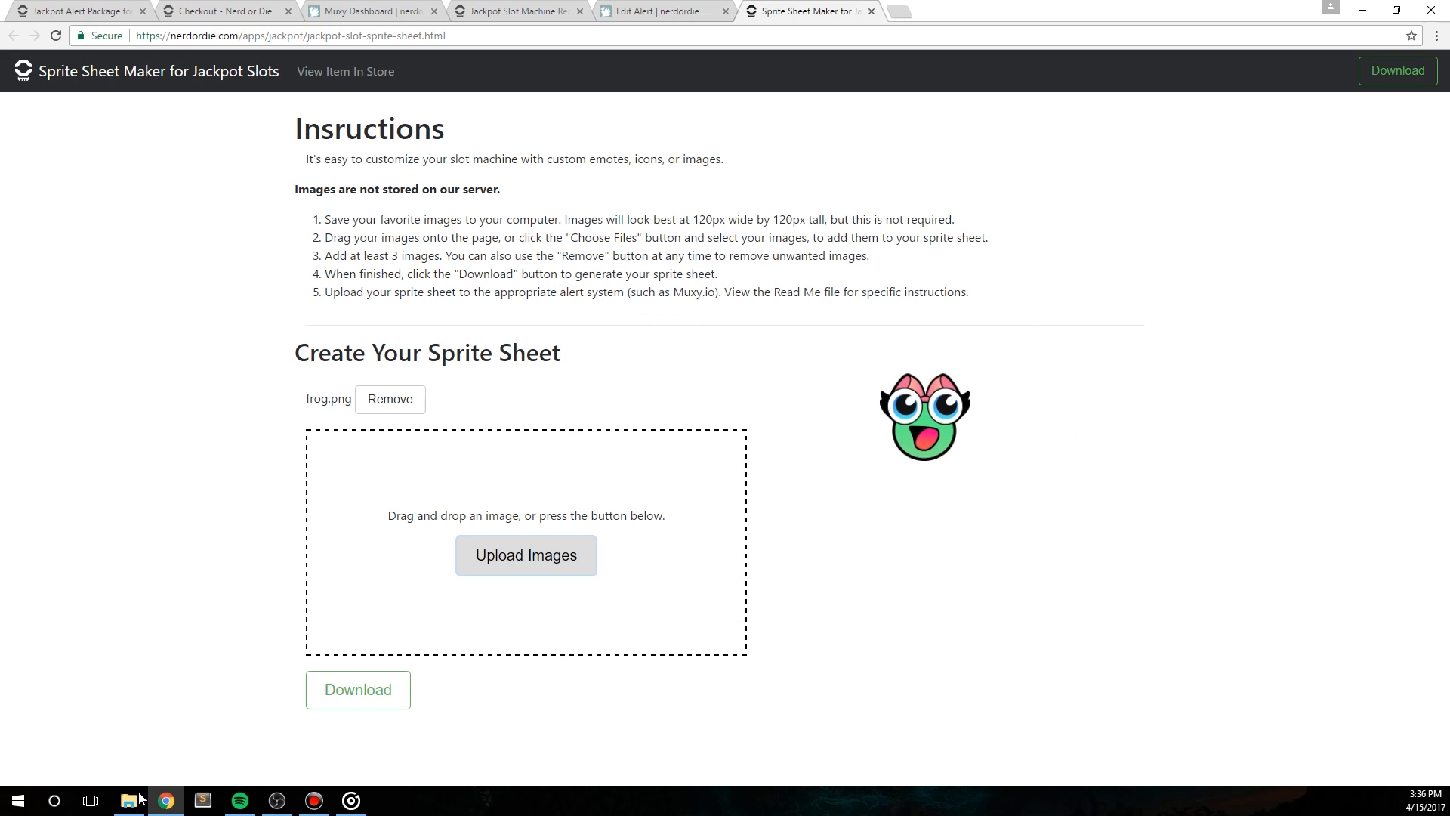
click(138, 790)
click(1048, 302)
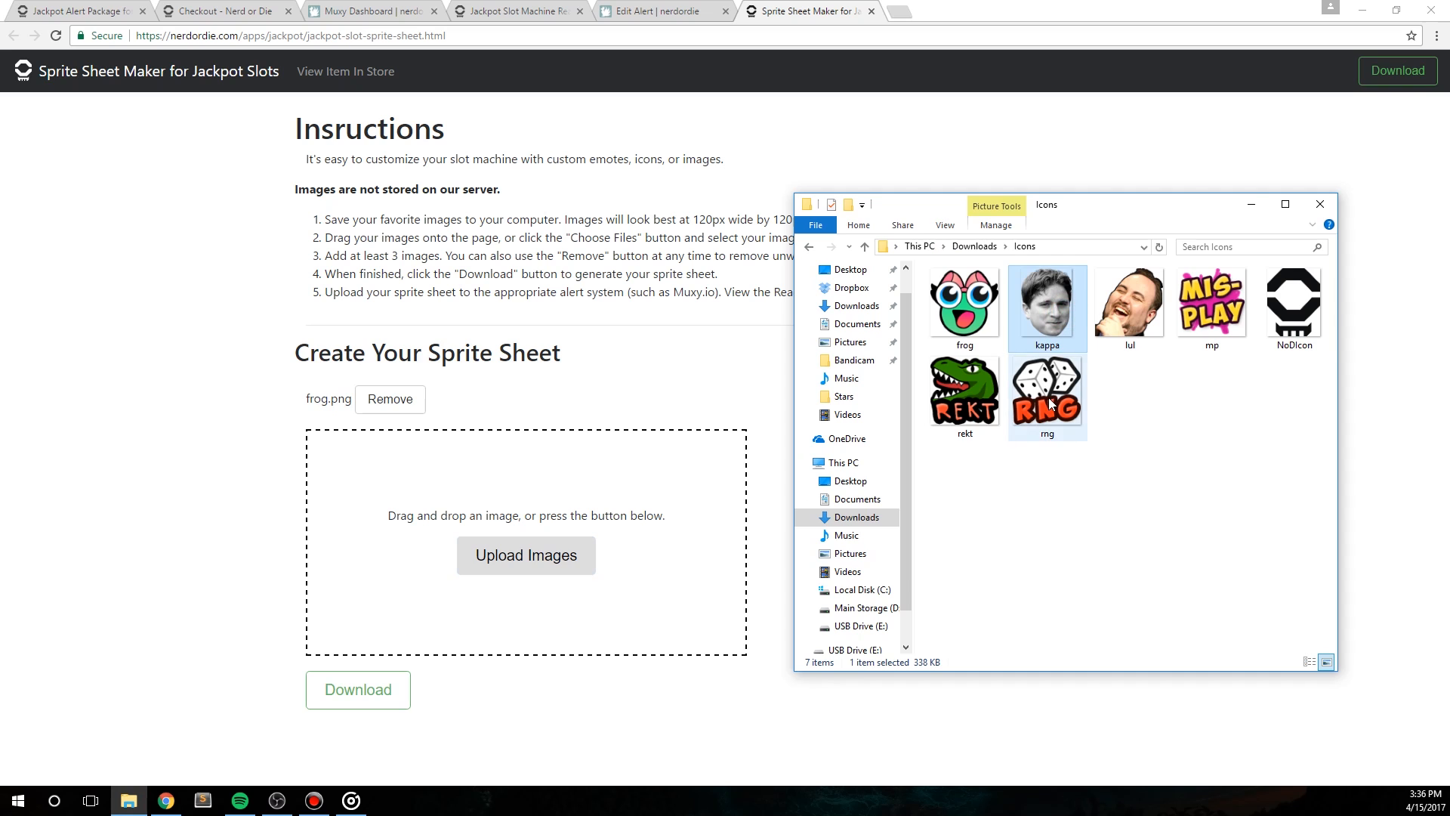
shift+click(1050, 404)
drag(1050, 405, 723, 413)
Step: Download the finished sprite sheet from the Sprite Sheet Maker
scroll(1085, 476, down, 3)
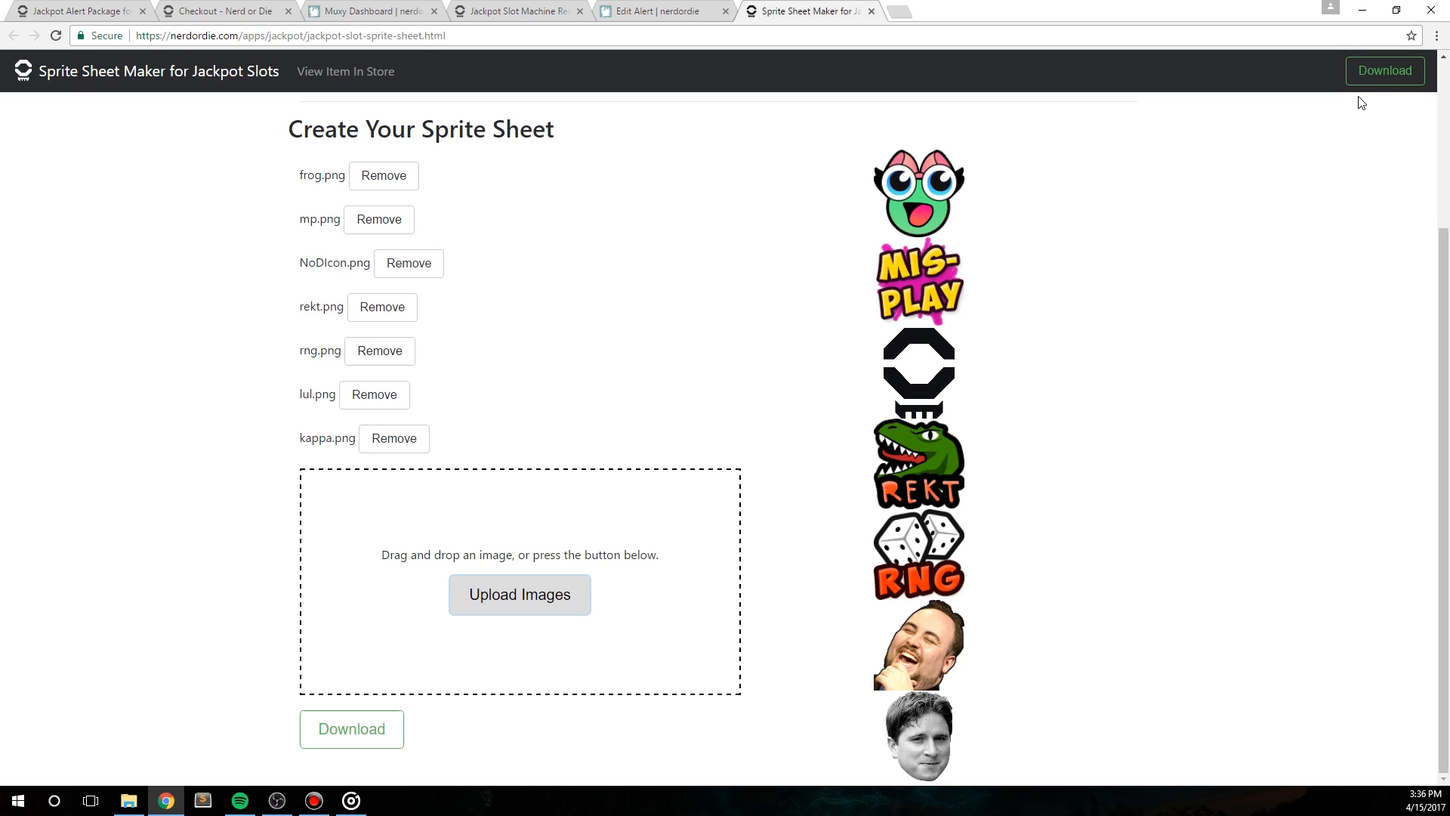
click(1069, 387)
click(1385, 70)
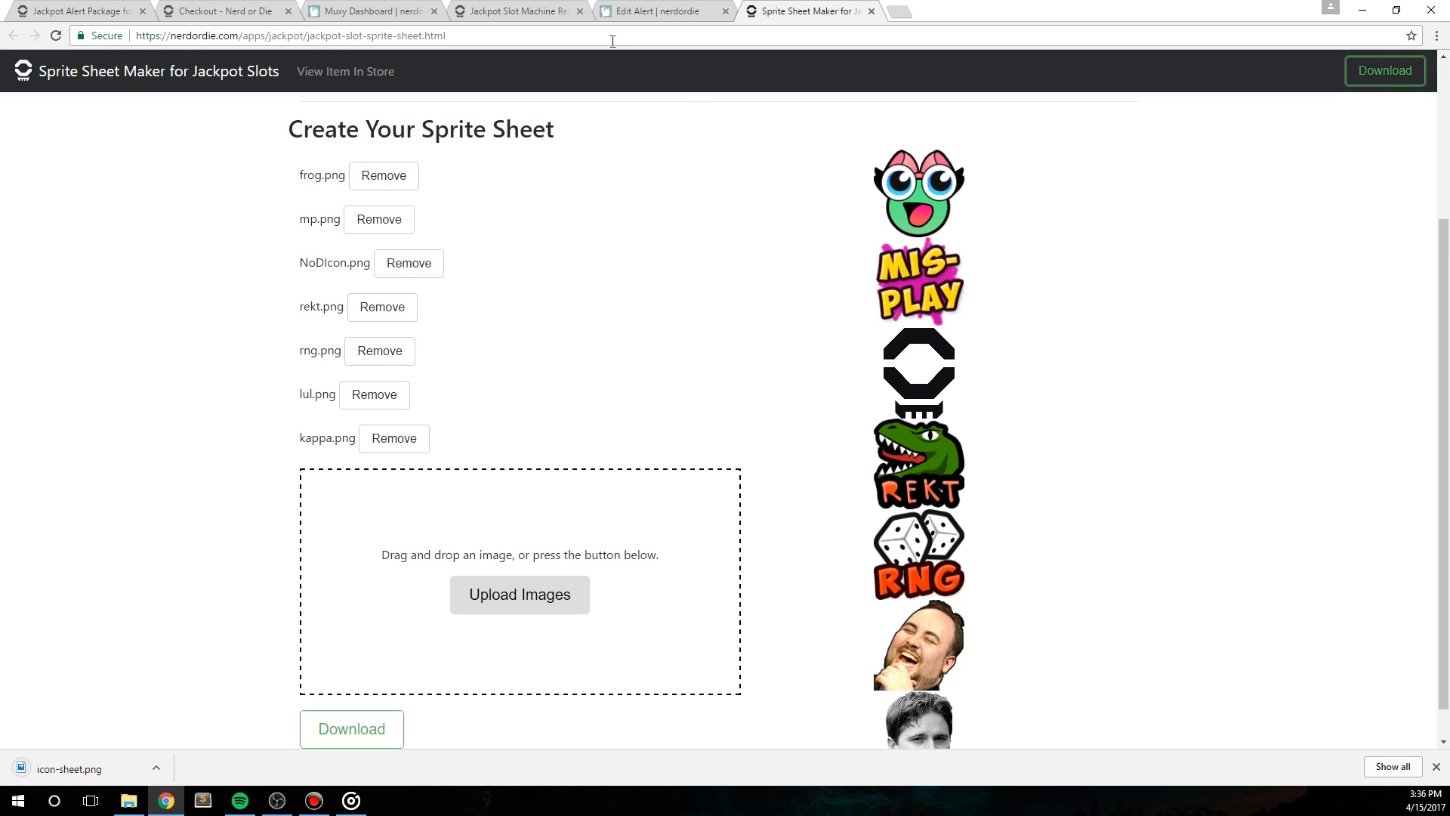
Step: Replace the image of the Follow - Slot Machine alert in Muxy with the icon-sheet file from Downloads
click(635, 11)
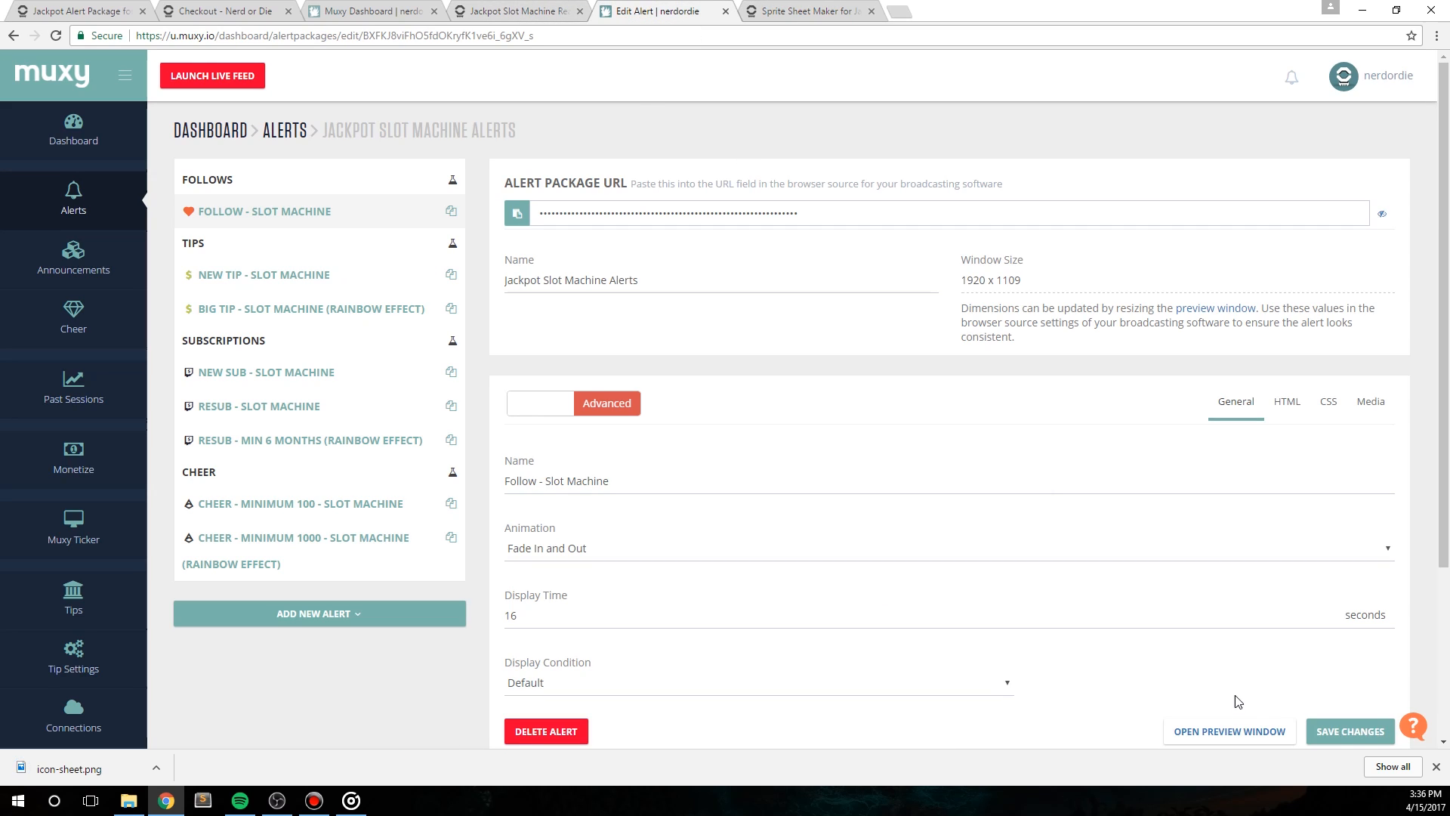
click(1439, 770)
click(1371, 401)
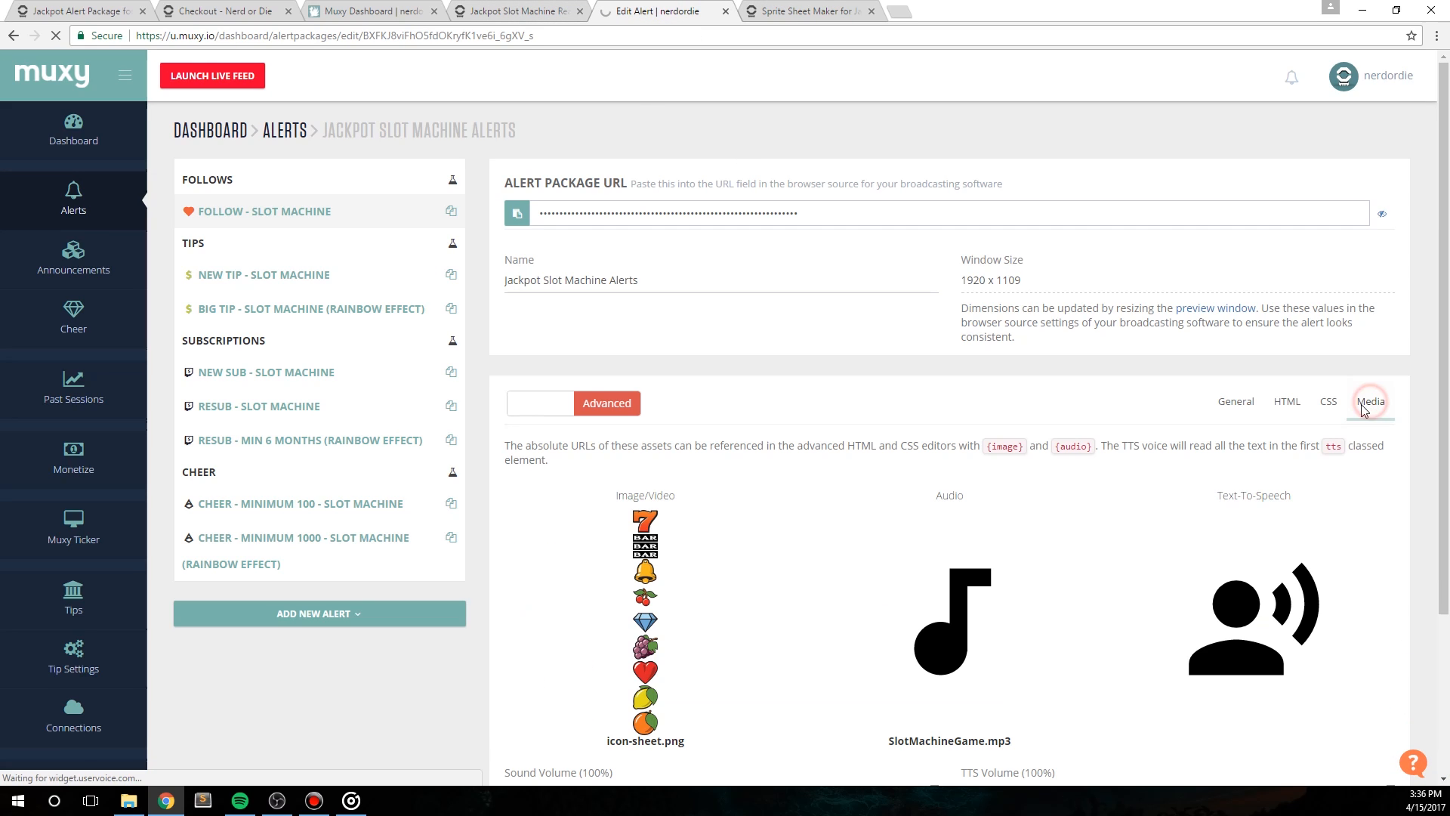
mouse_move(635, 640)
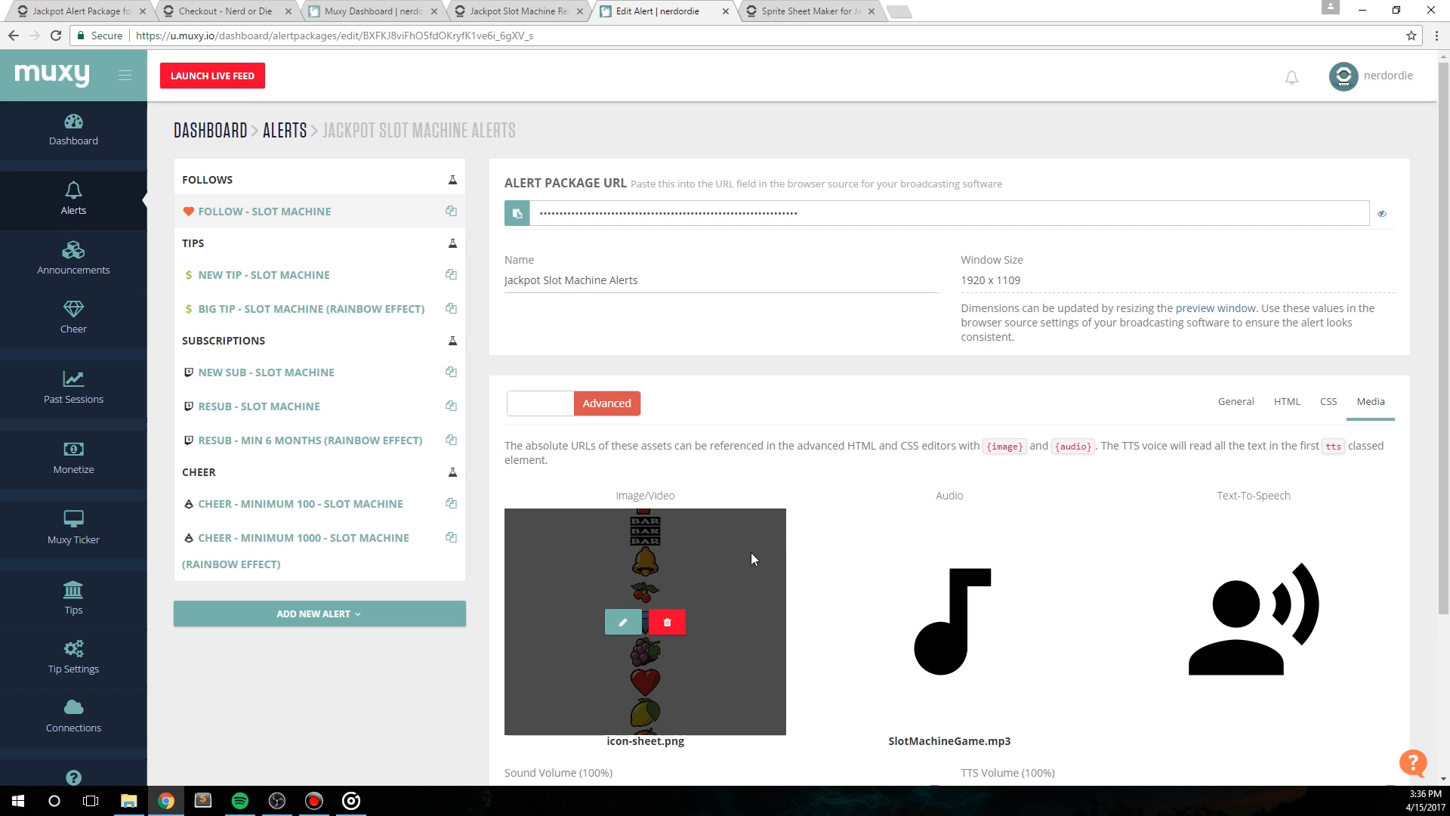
click(624, 624)
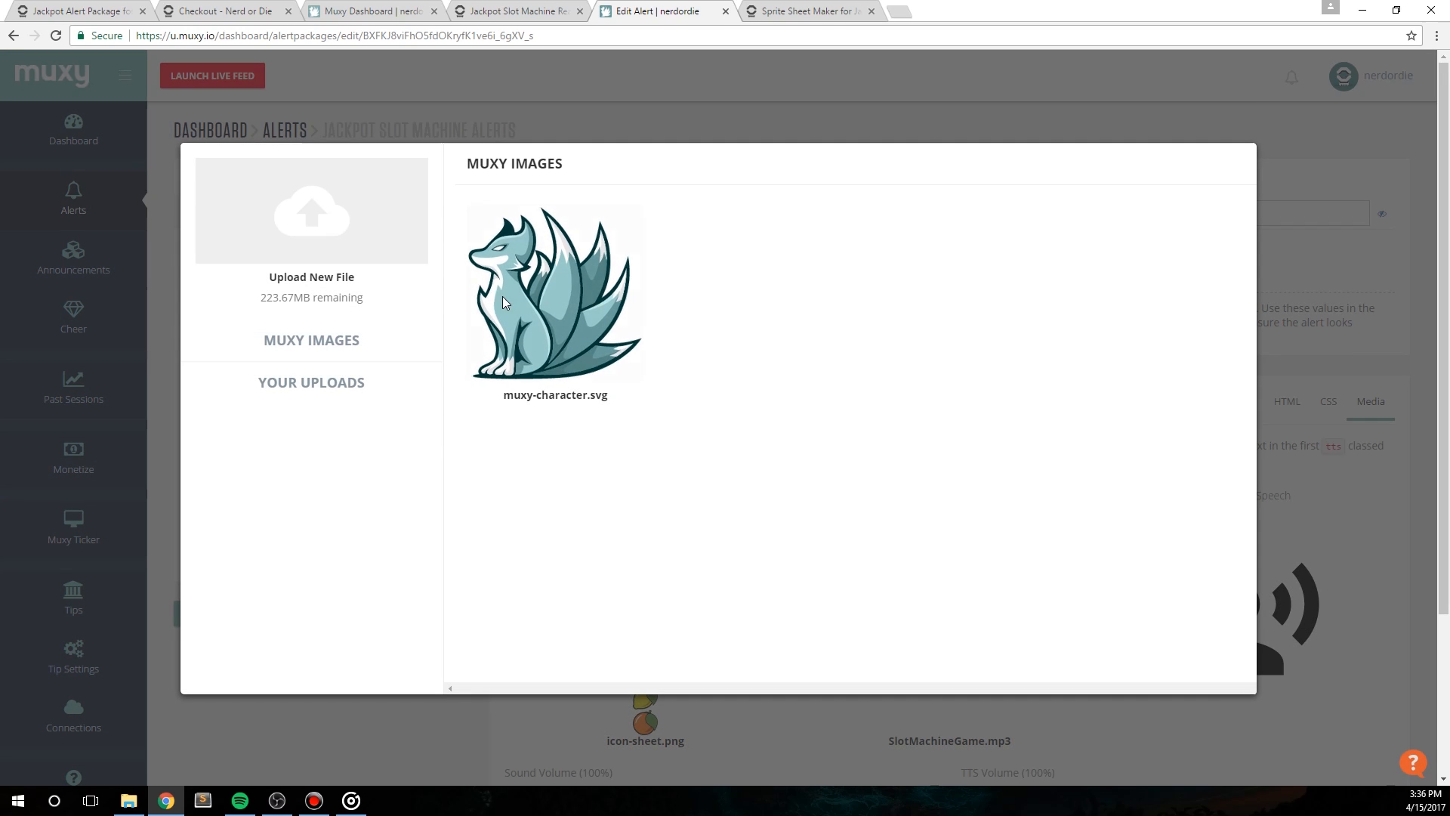
click(308, 214)
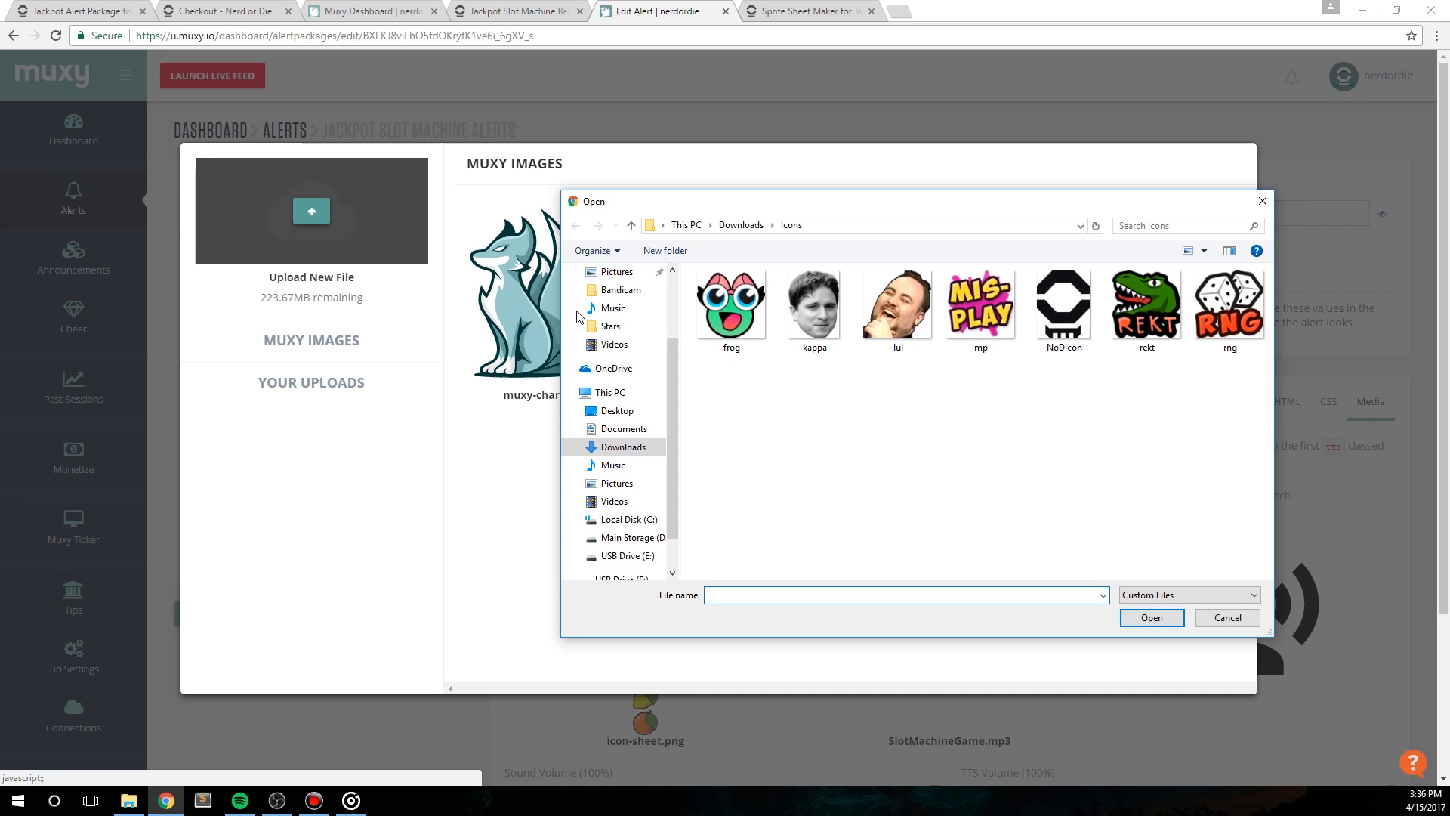
click(741, 225)
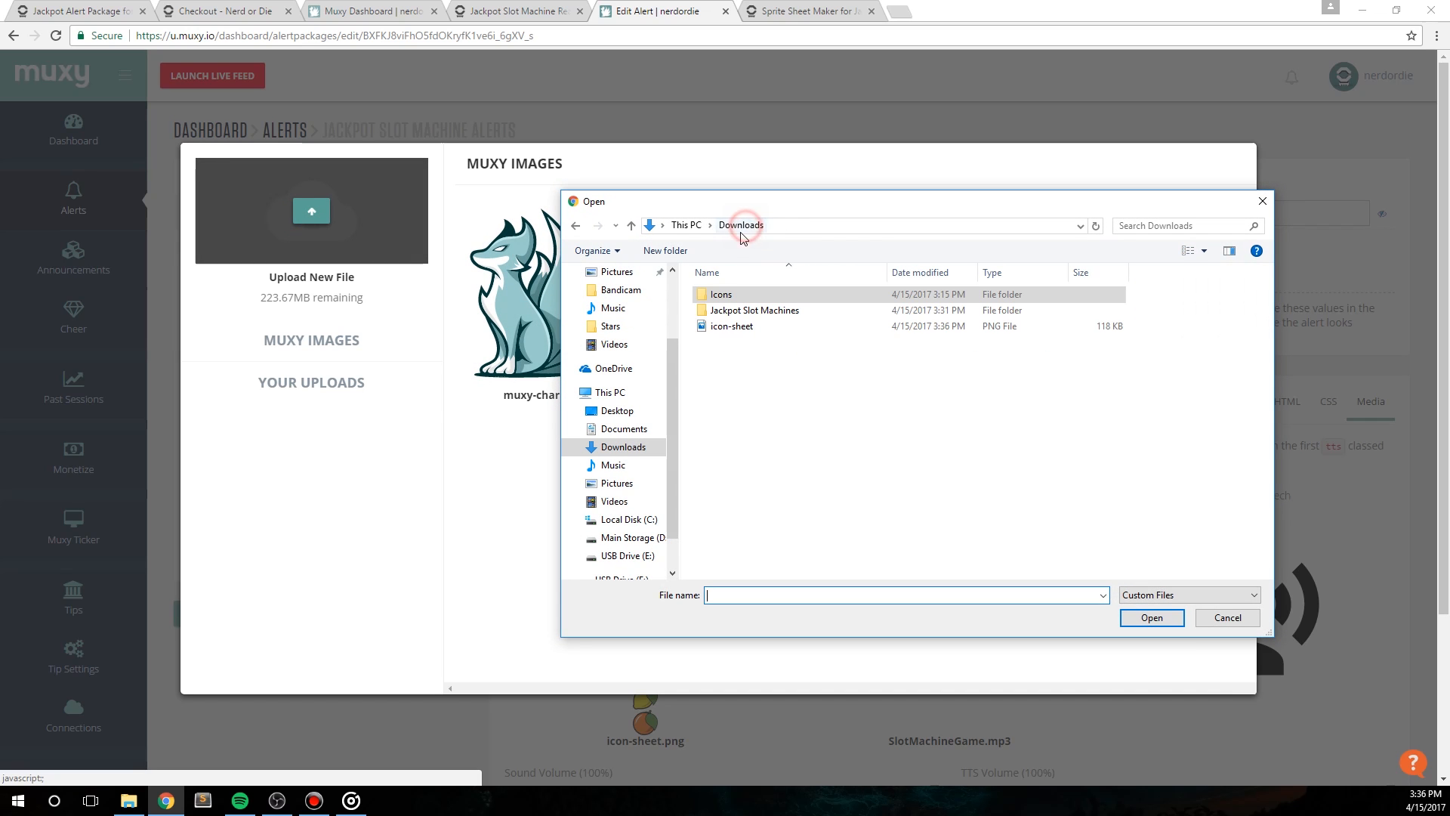
click(730, 330)
double_click(743, 328)
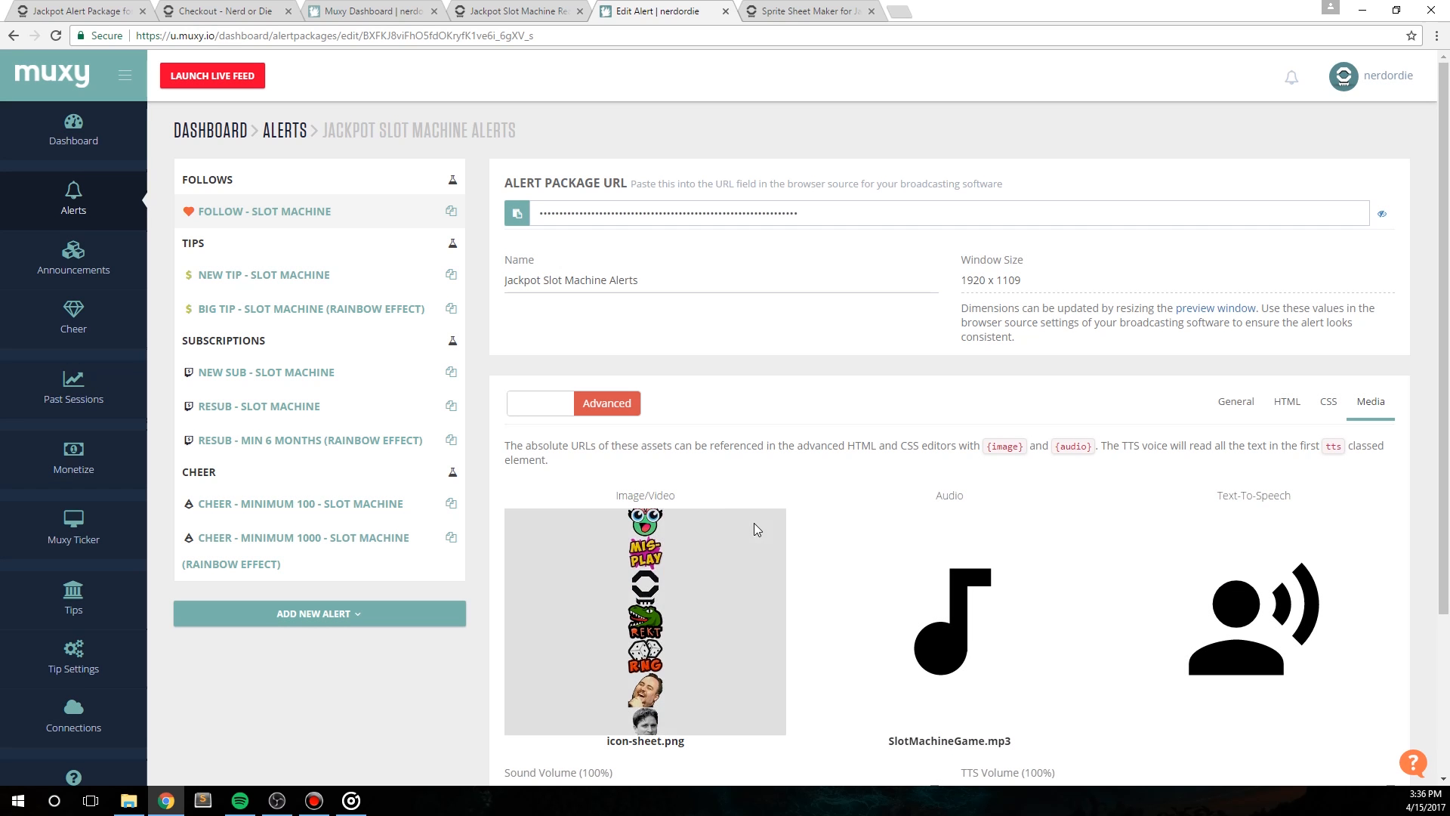
Step: Save the changes to the Follow - Slot Machine alert and open its preview window
scroll(626, 747, down, 3)
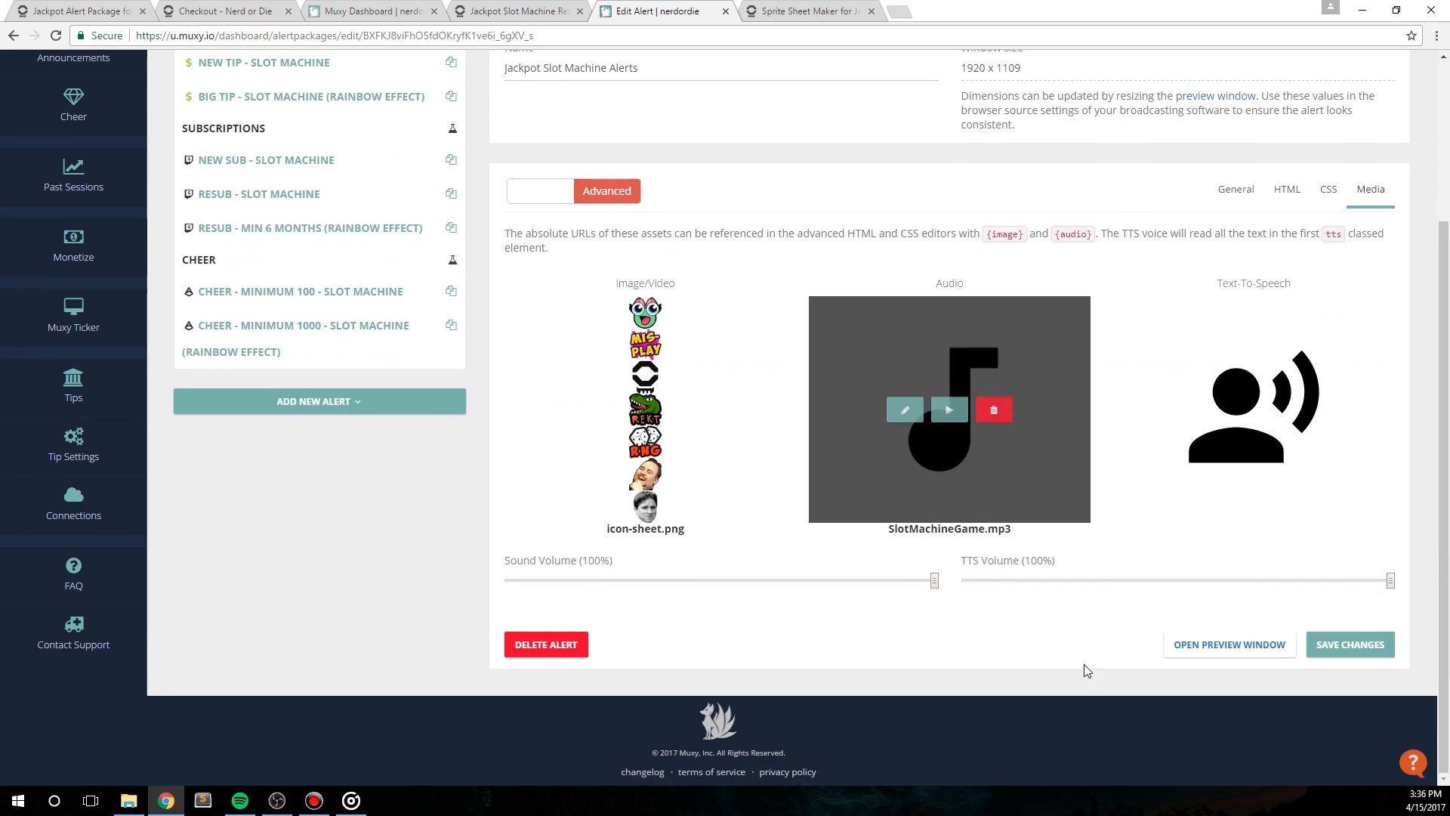
click(1322, 665)
scroll(1260, 673, down, 1)
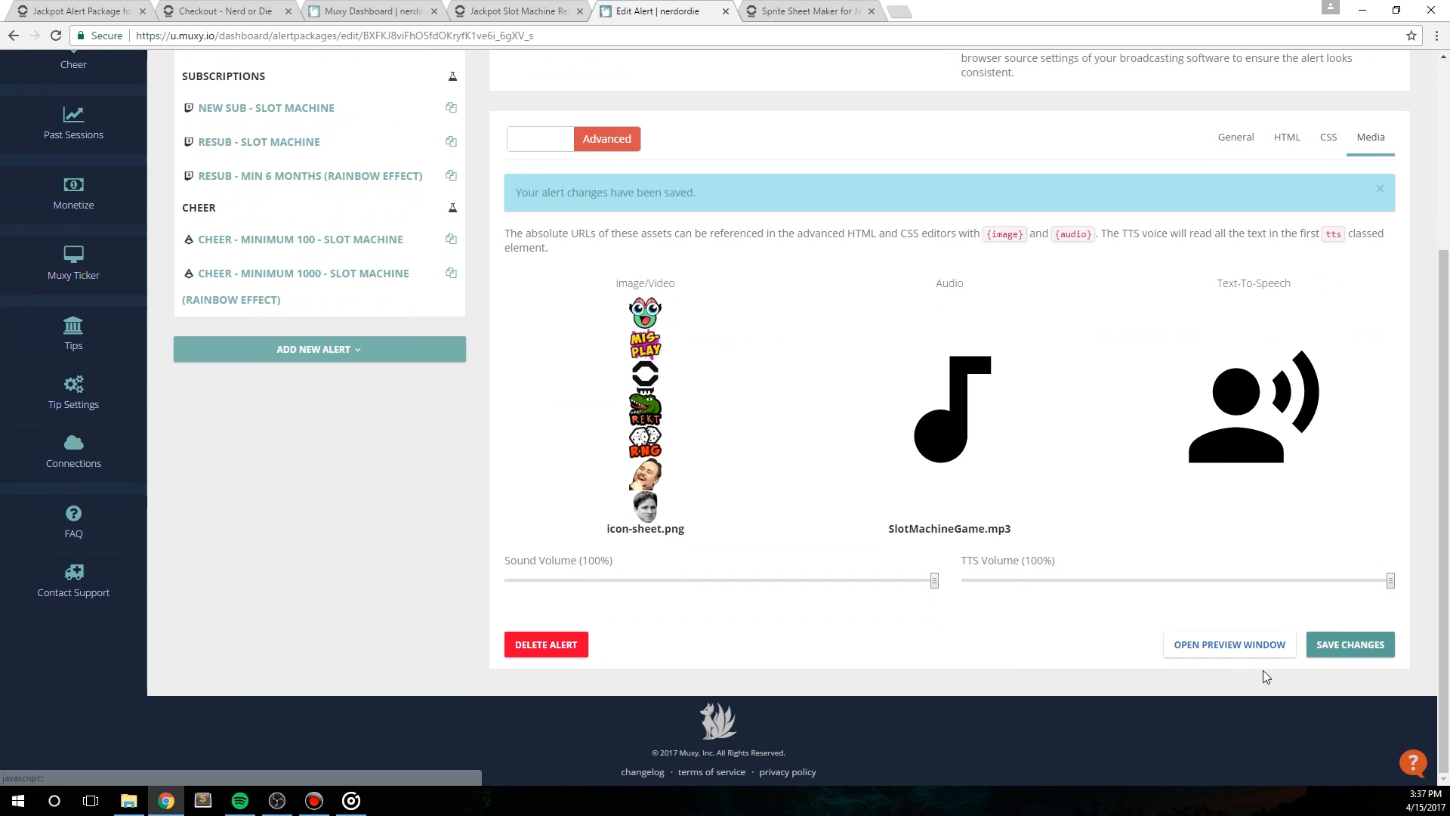
click(1211, 650)
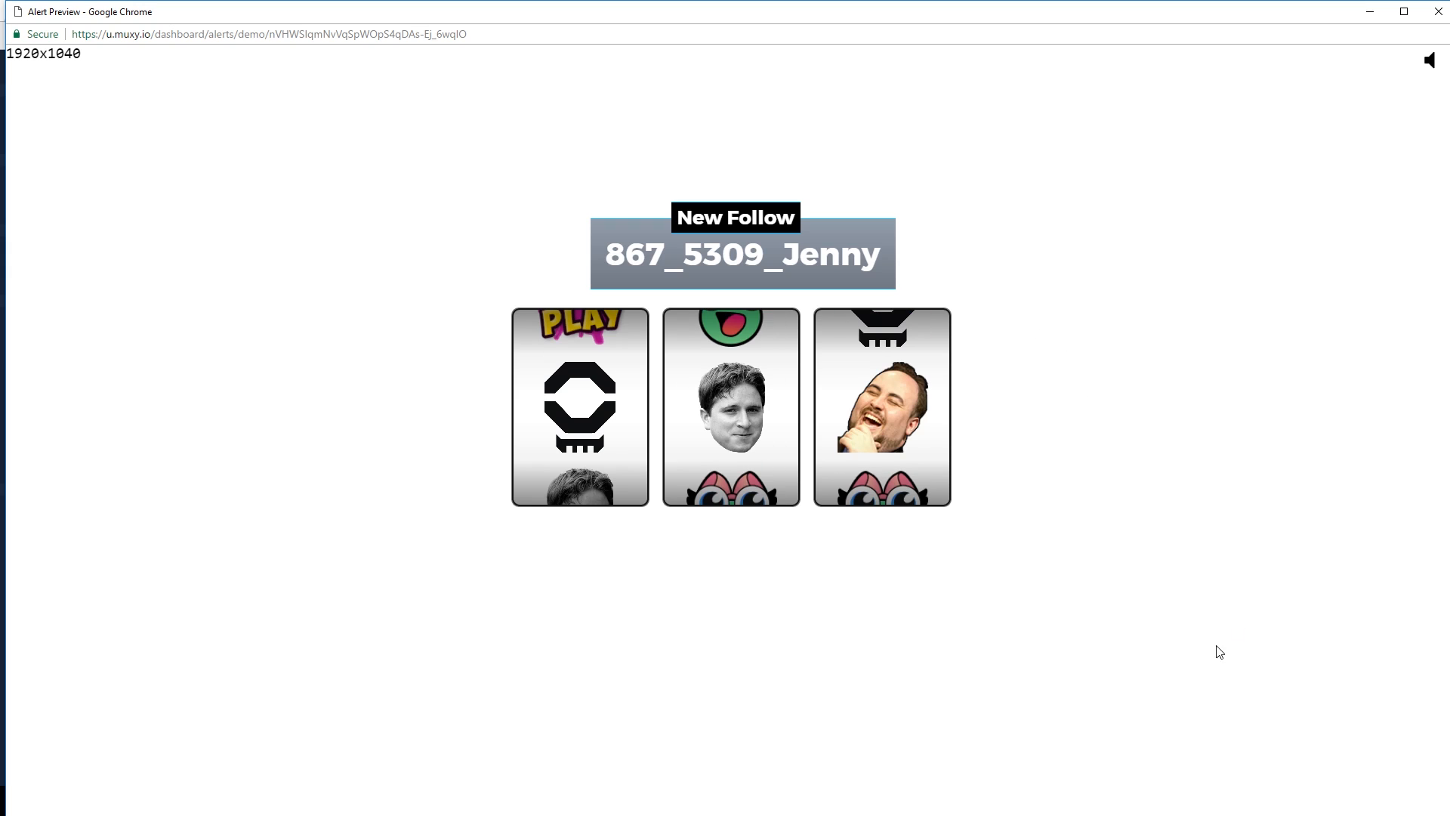
Step: Close the alert preview and look at the newly uploaded images available for the Follow - Slot Machine alert
click(1436, 16)
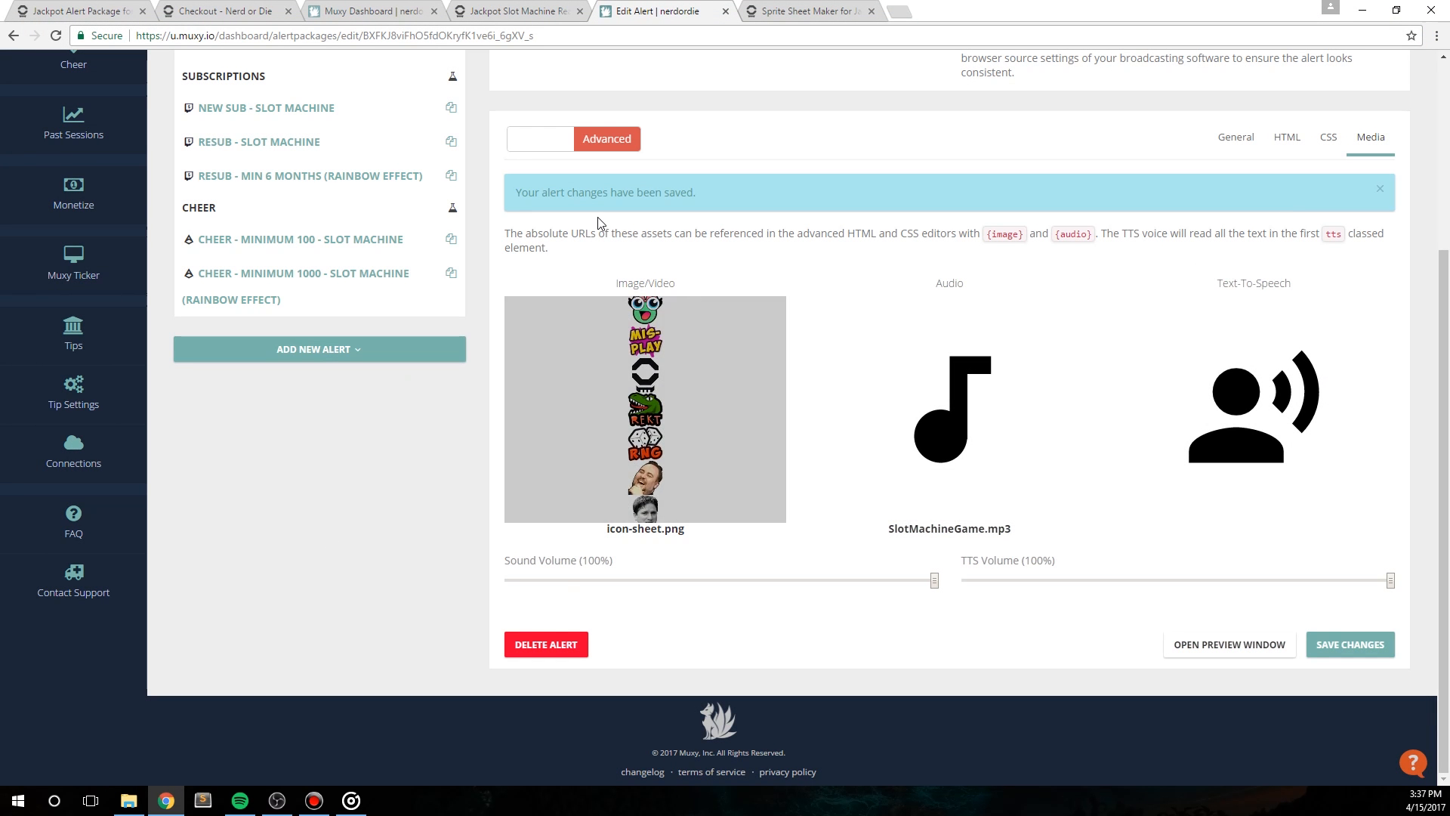
click(623, 412)
click(312, 387)
scroll(550, 553, down, 10)
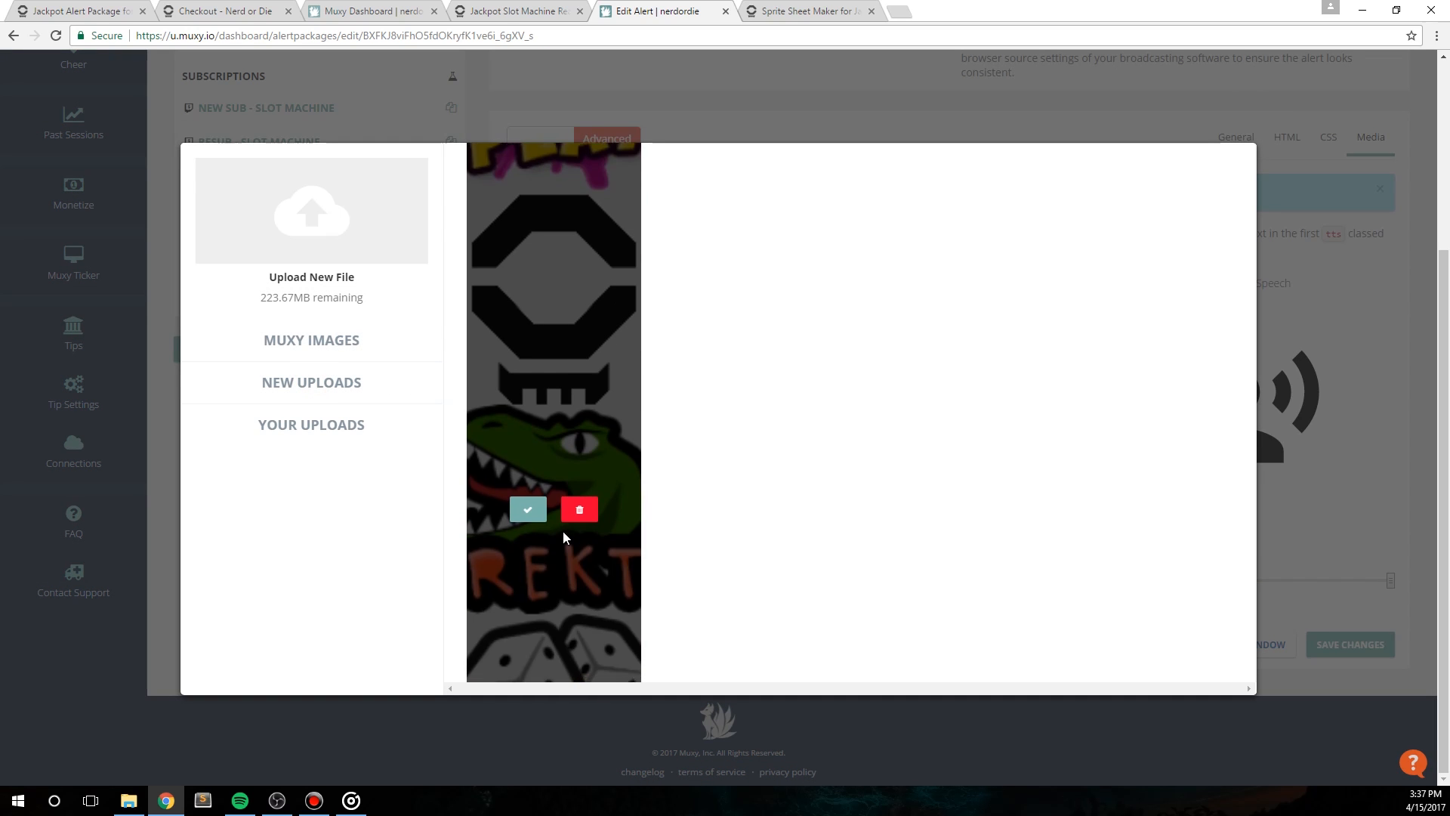
click(164, 564)
scroll(773, 556, up, 2)
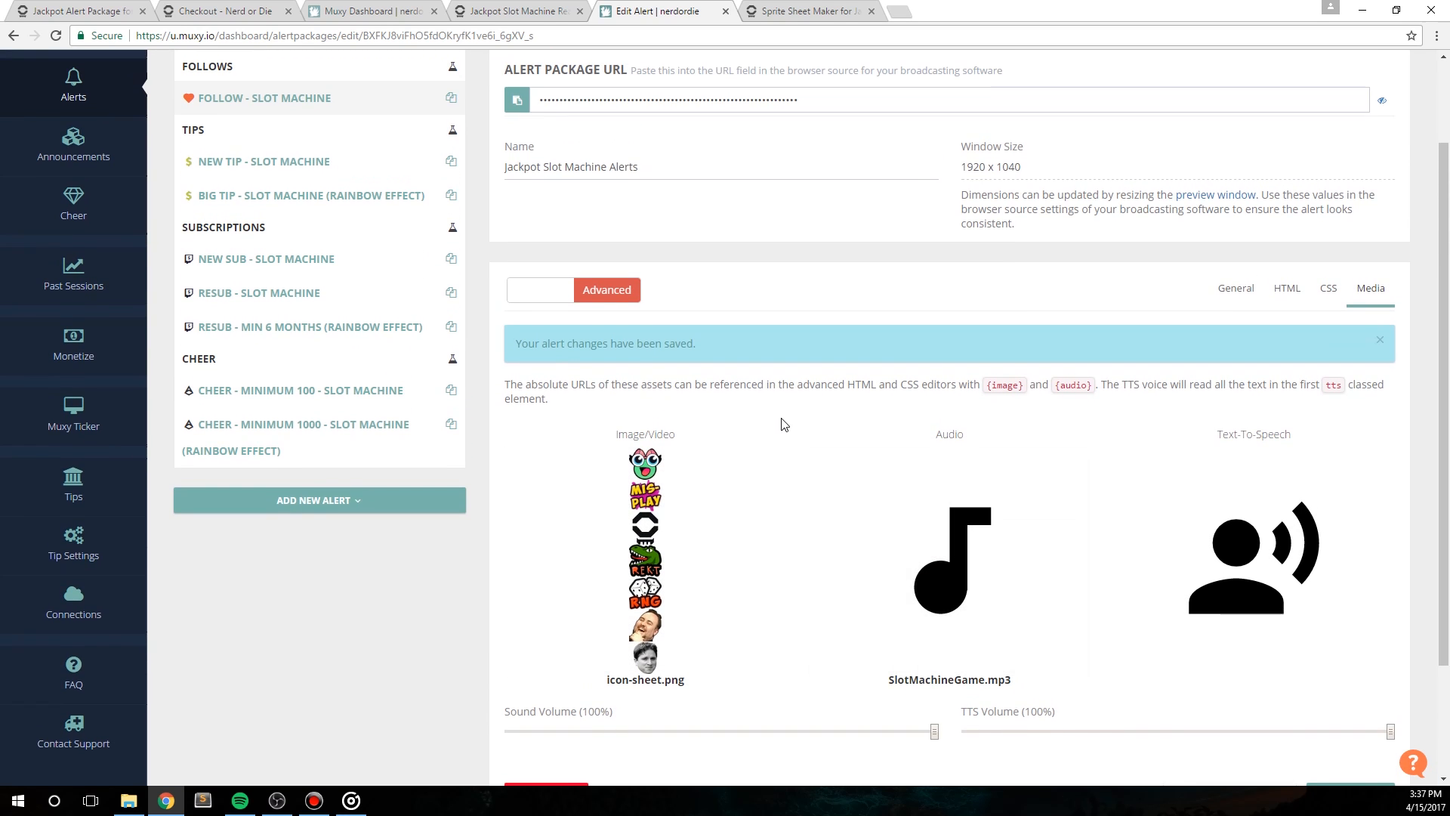
Step: Open the Big Tip - Slot Machine (Rainbow Effect) alert and keep its display condition at Tip is at least
scroll(784, 424, up, 1)
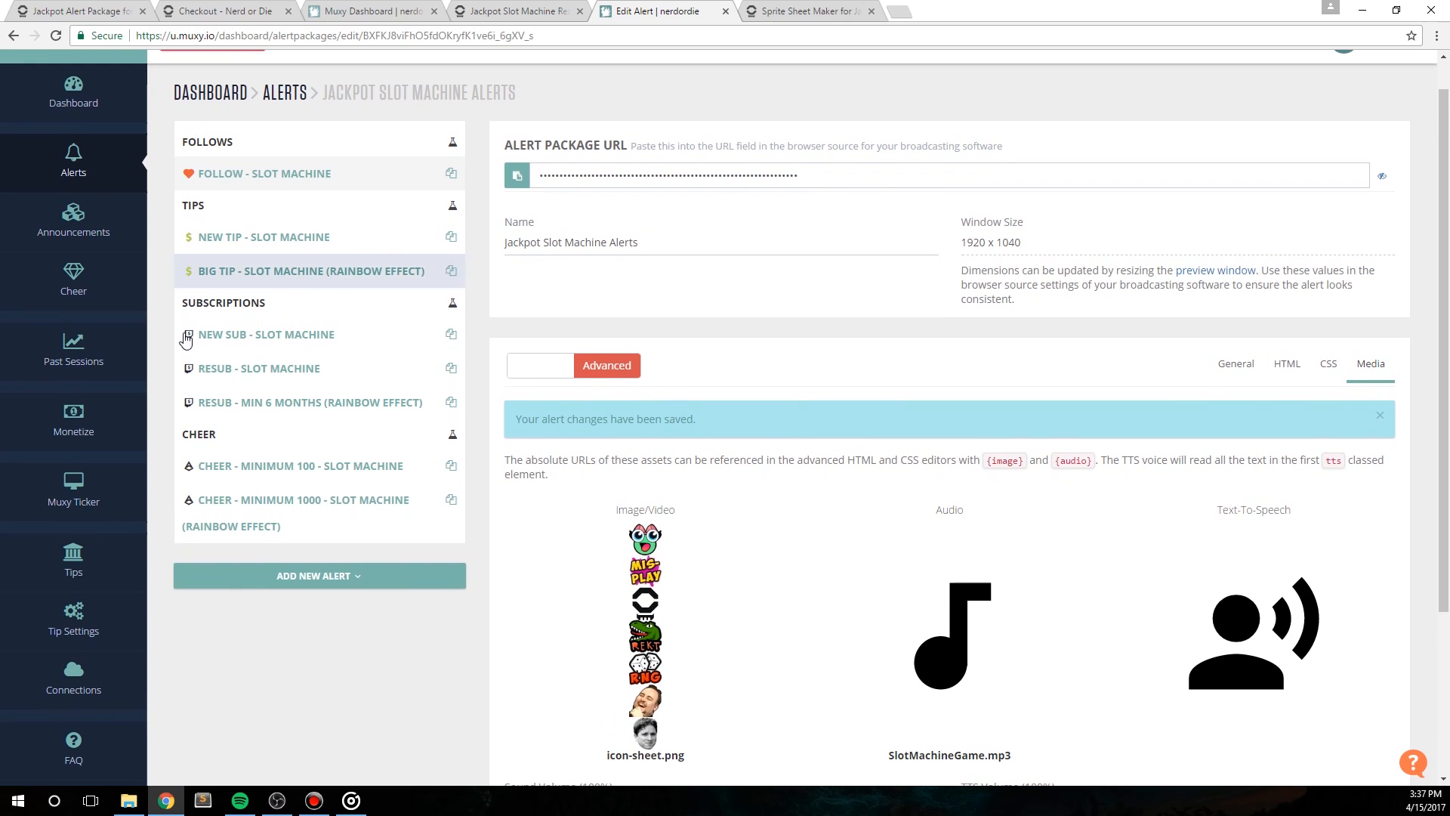
scroll(544, 227, up, 1)
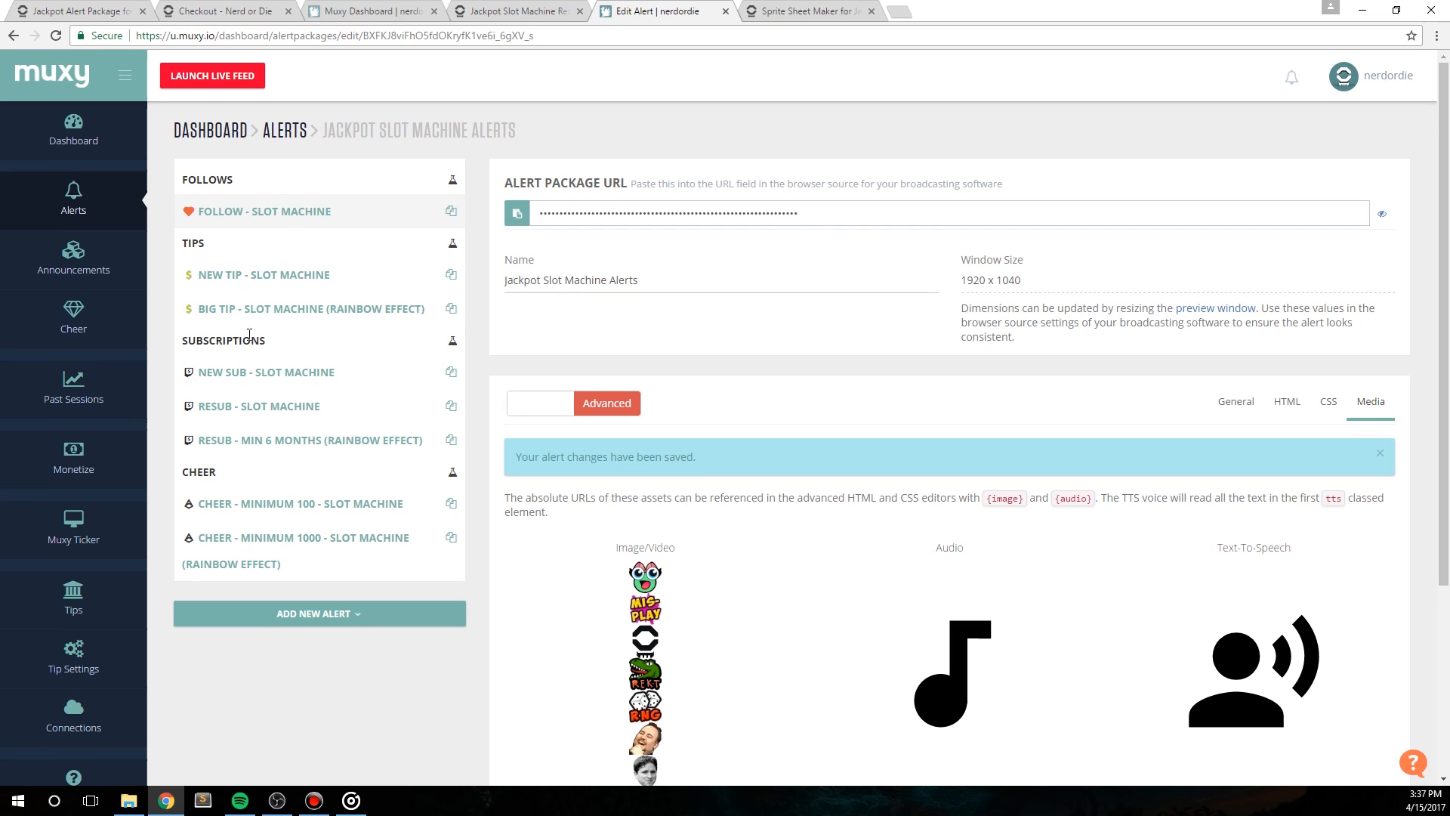
click(234, 312)
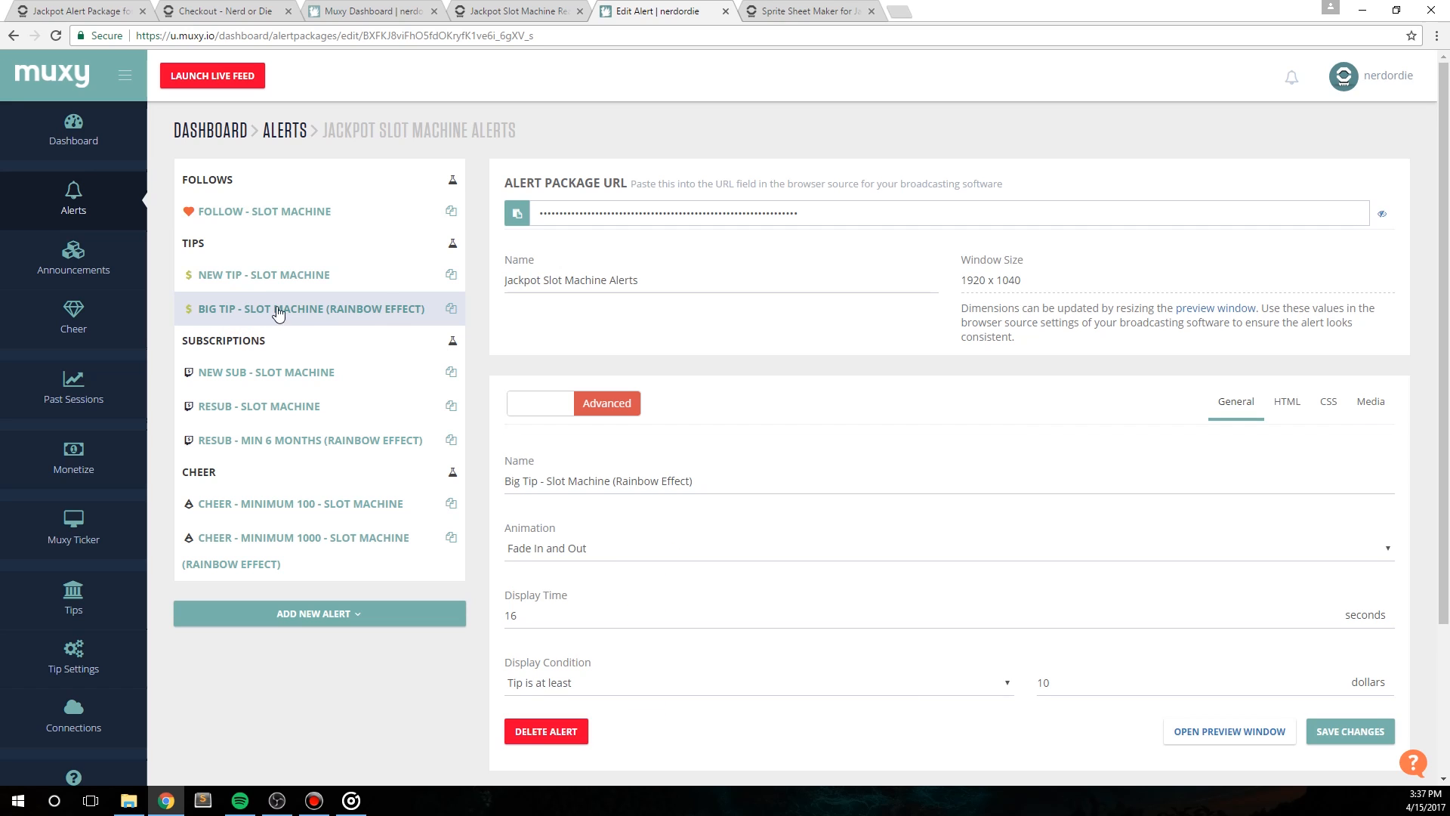
scroll(827, 578, down, 1)
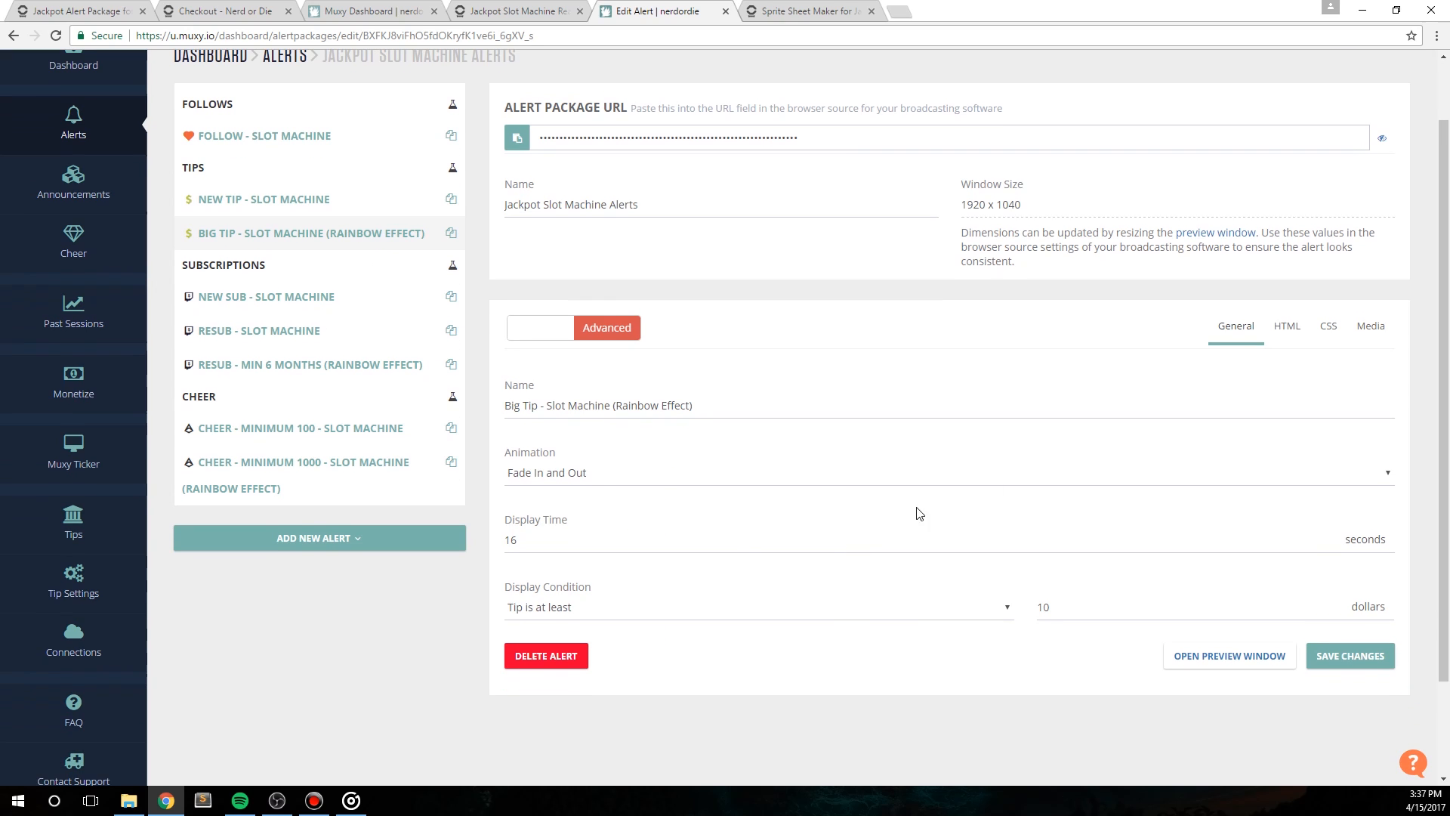
click(555, 612)
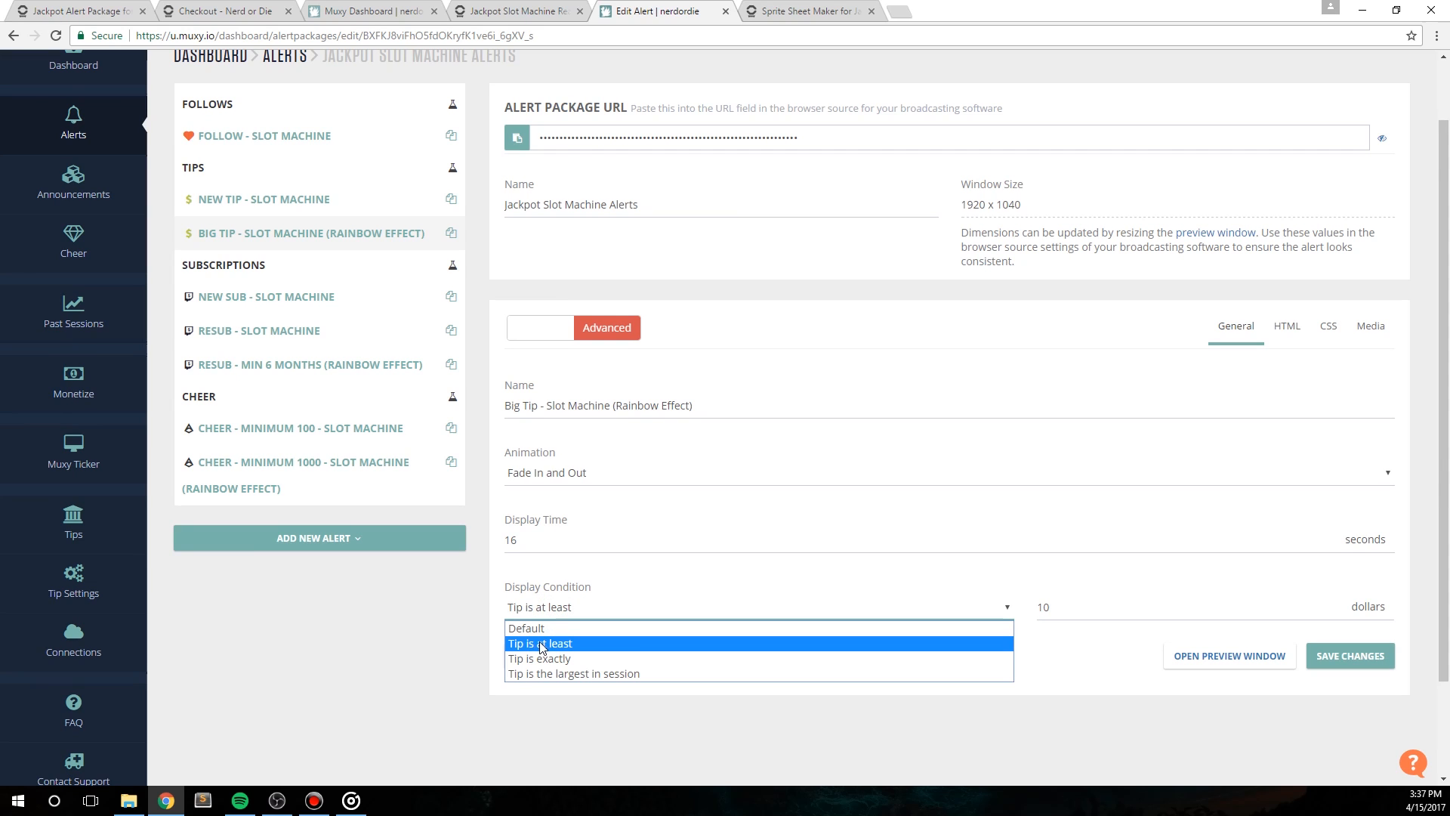
click(597, 645)
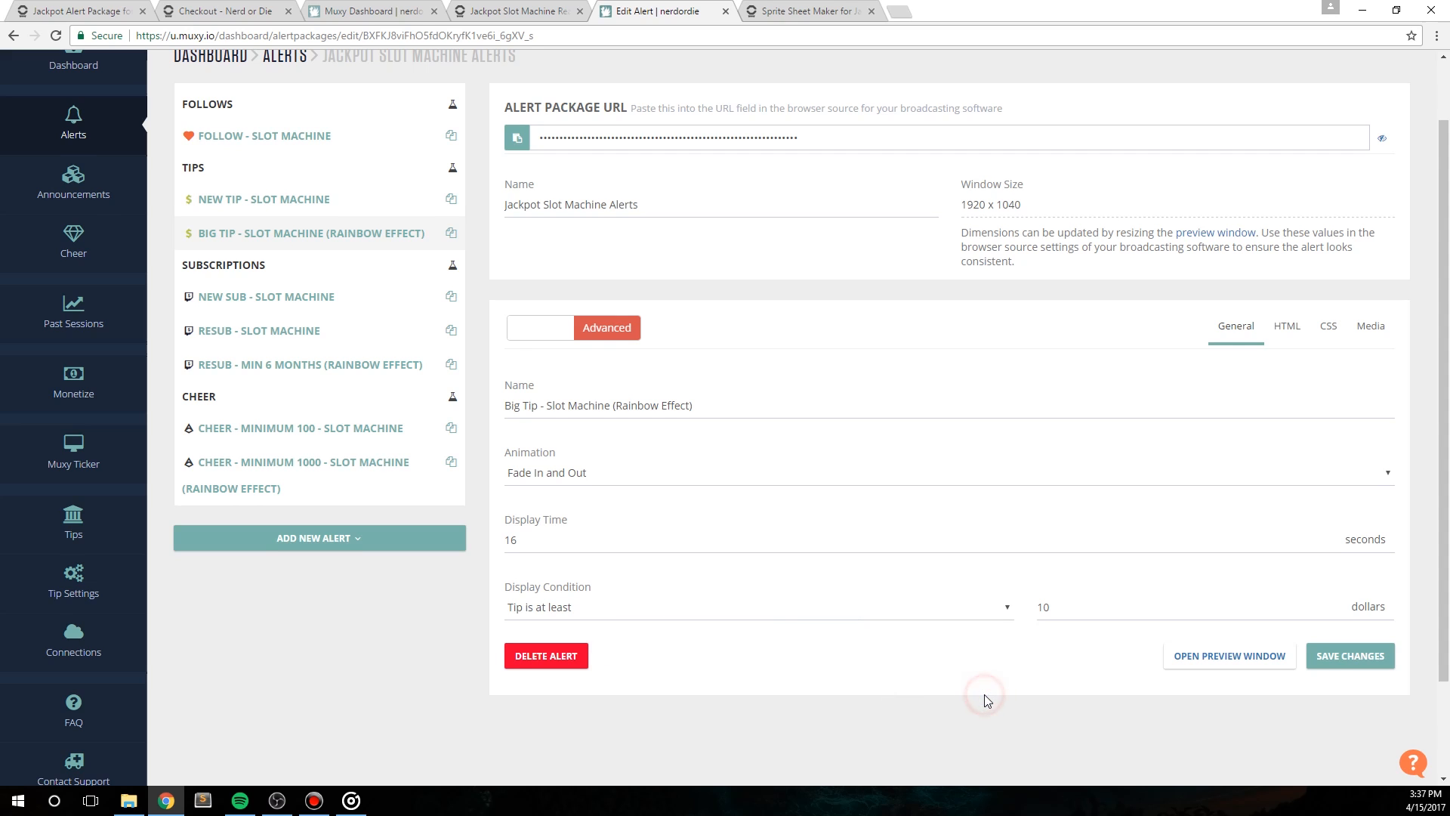
Step: Set the Big Tip alert's minimum amount to 20 dollars, save the changes and preview the alert
scroll(985, 699, down, 2)
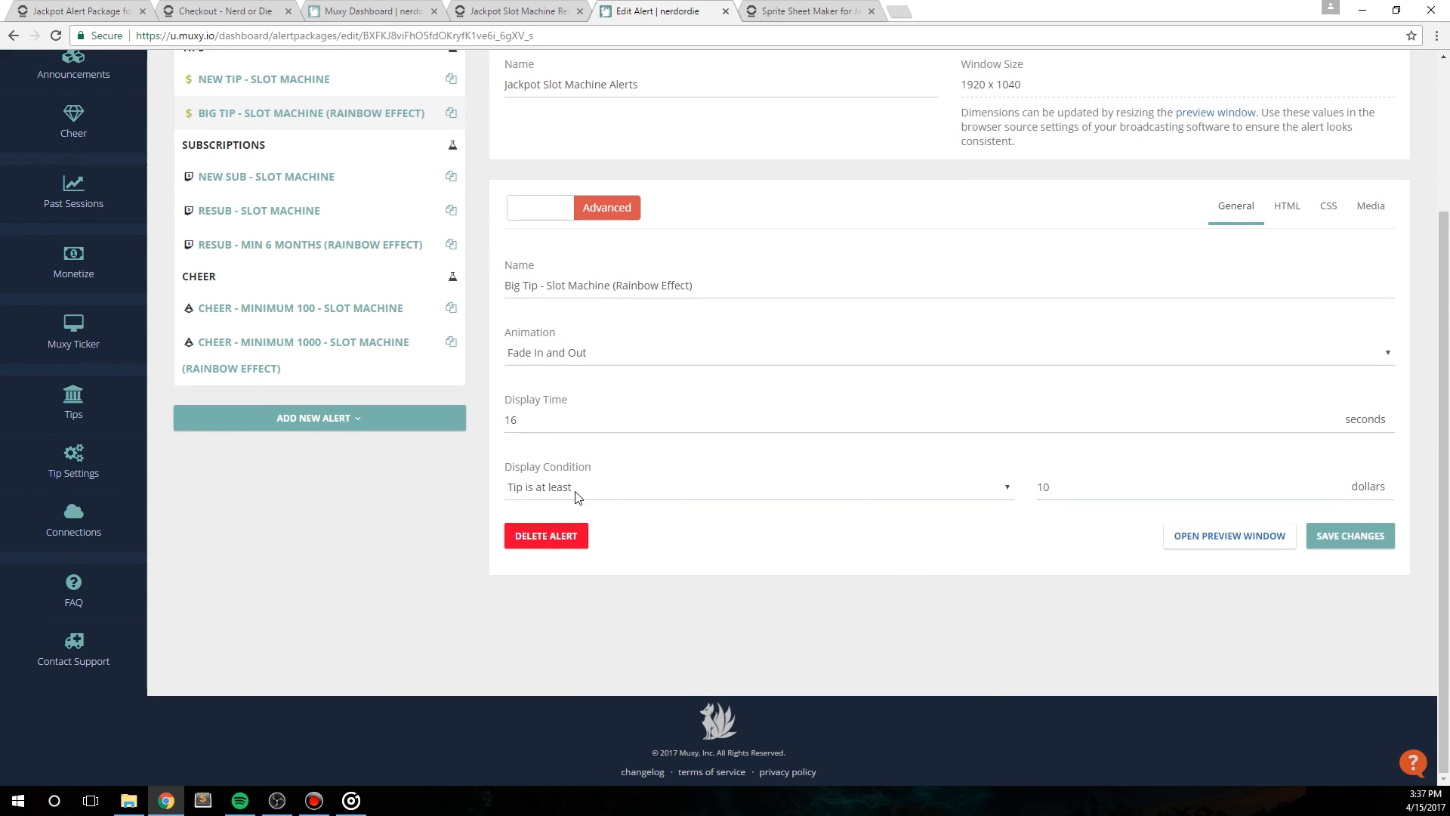
double_click(1084, 489)
click(1043, 488)
click(1078, 588)
click(1329, 543)
click(1259, 589)
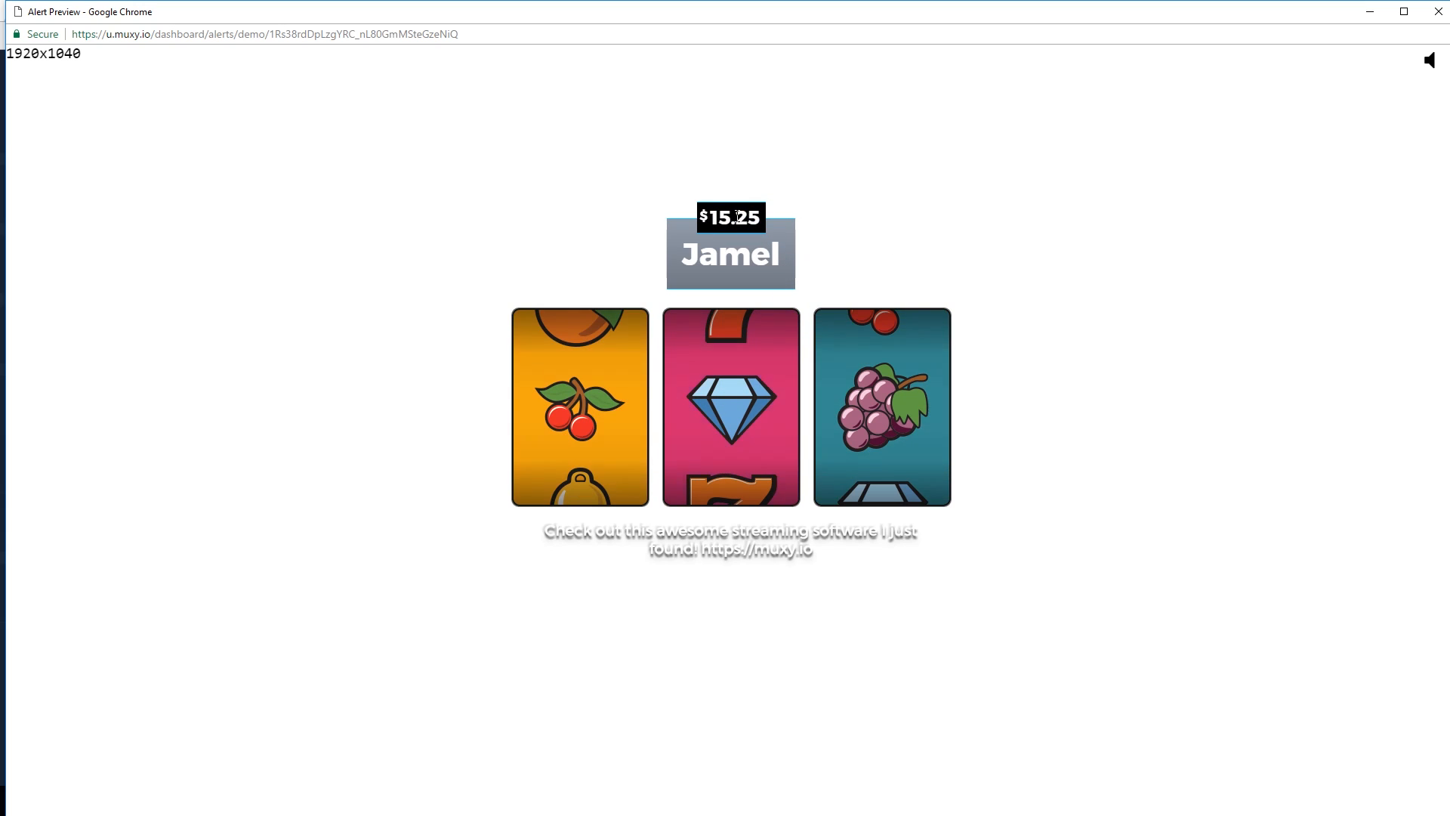
click(1435, 19)
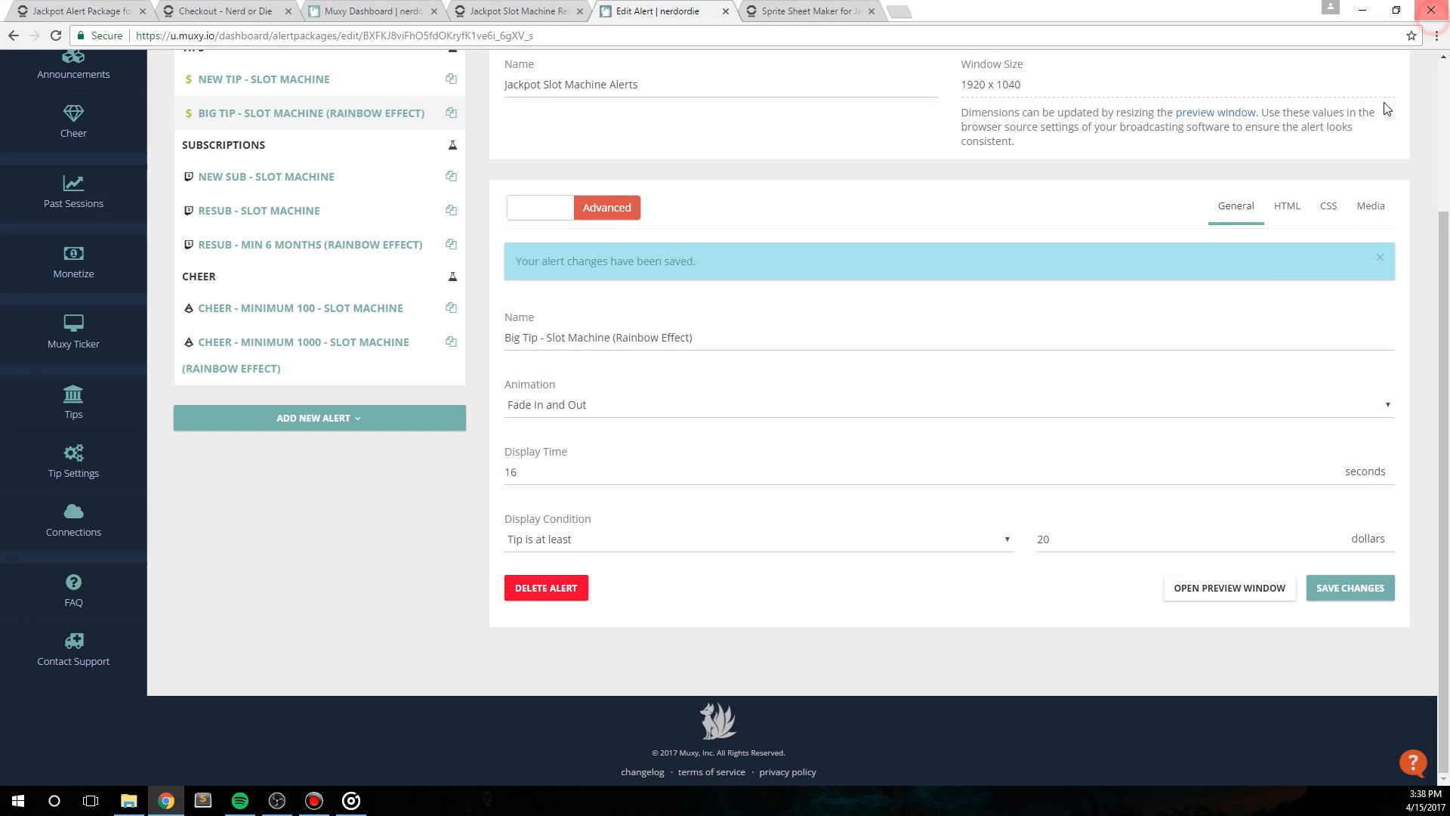
Step: Send a test tip of 28.50 and check how the slot machine alert plays in OBS
scroll(397, 623, up, 2)
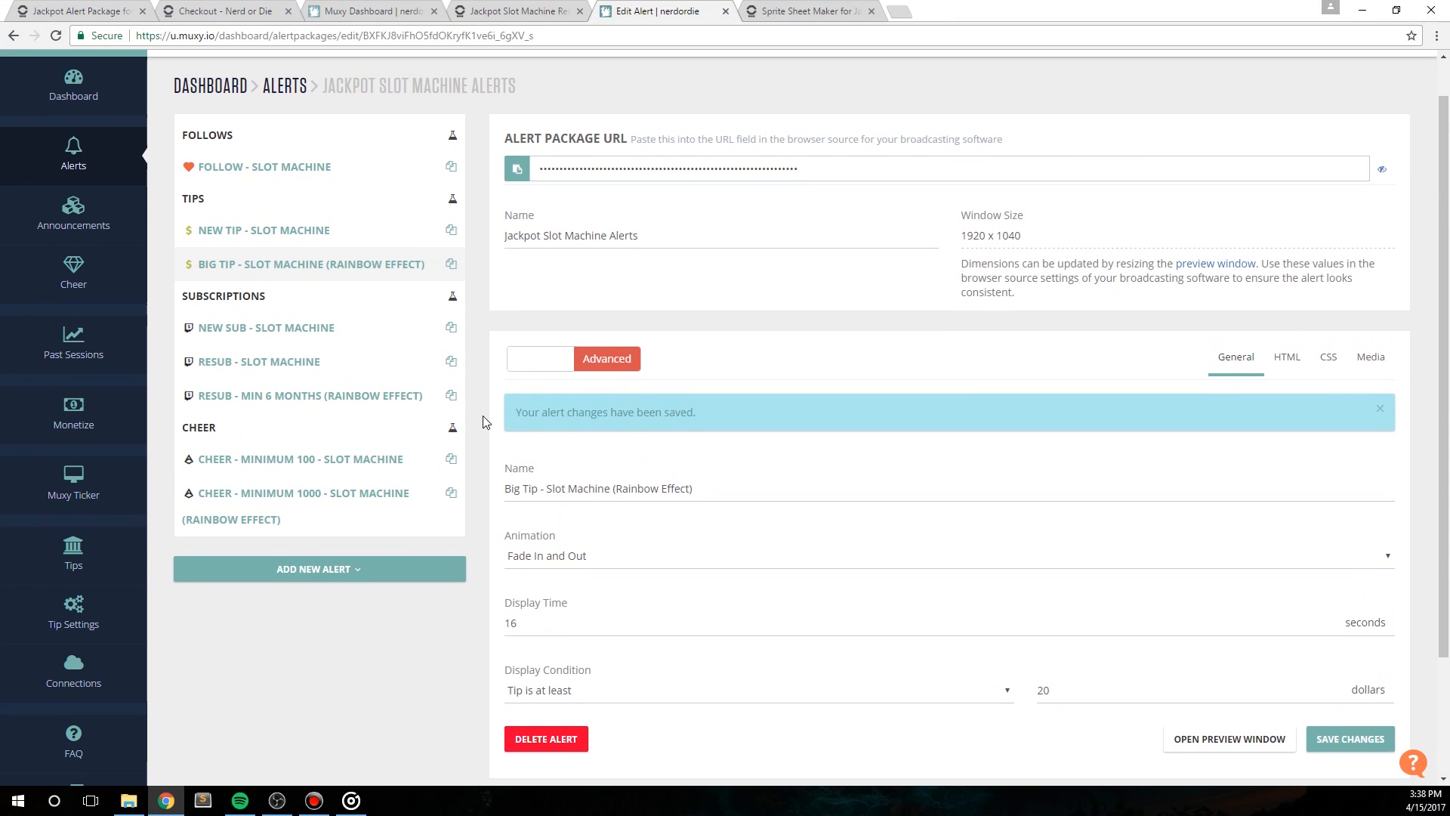
click(452, 199)
click(485, 199)
key(BackSpace)
text(28.50)
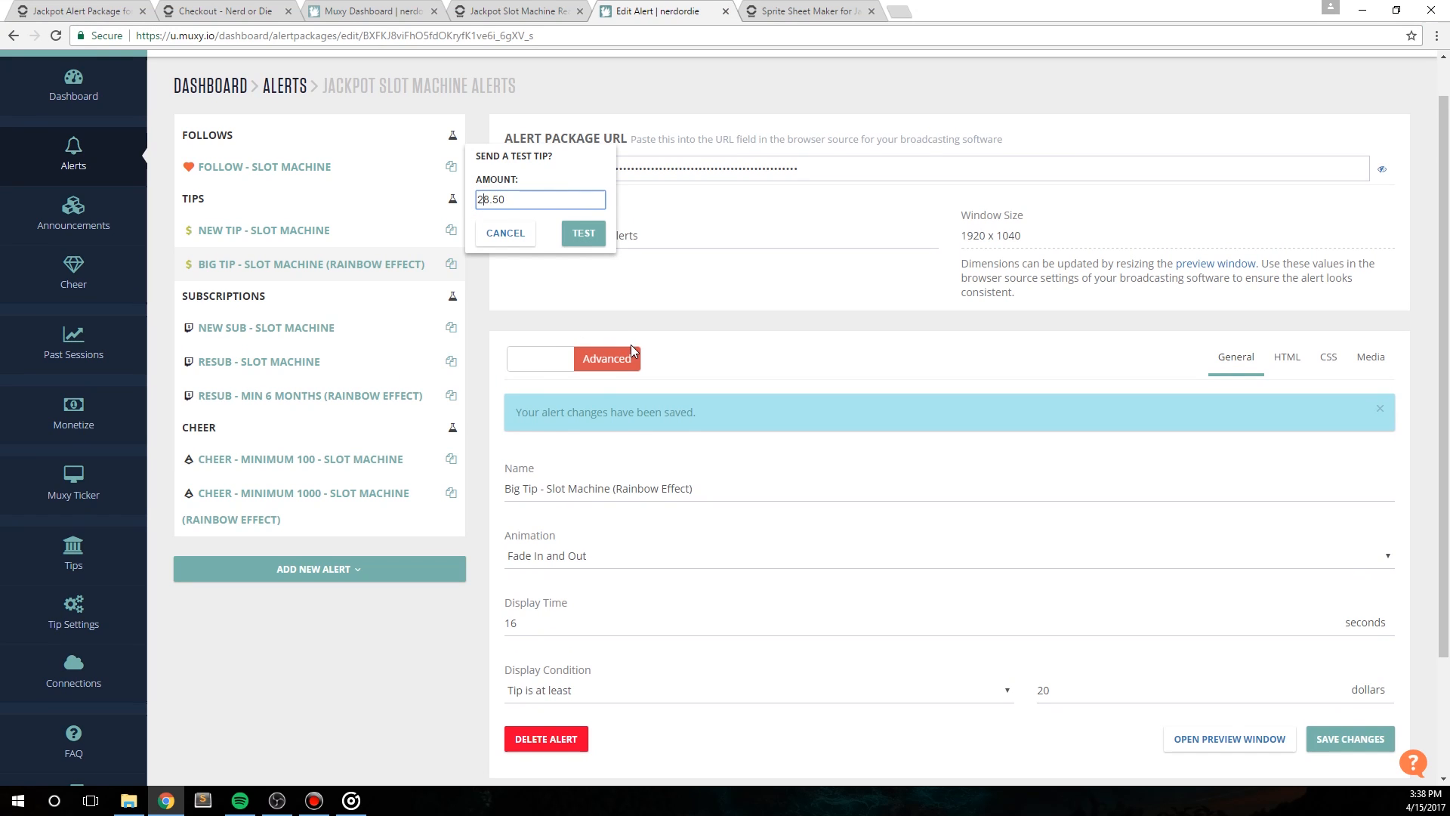
click(588, 234)
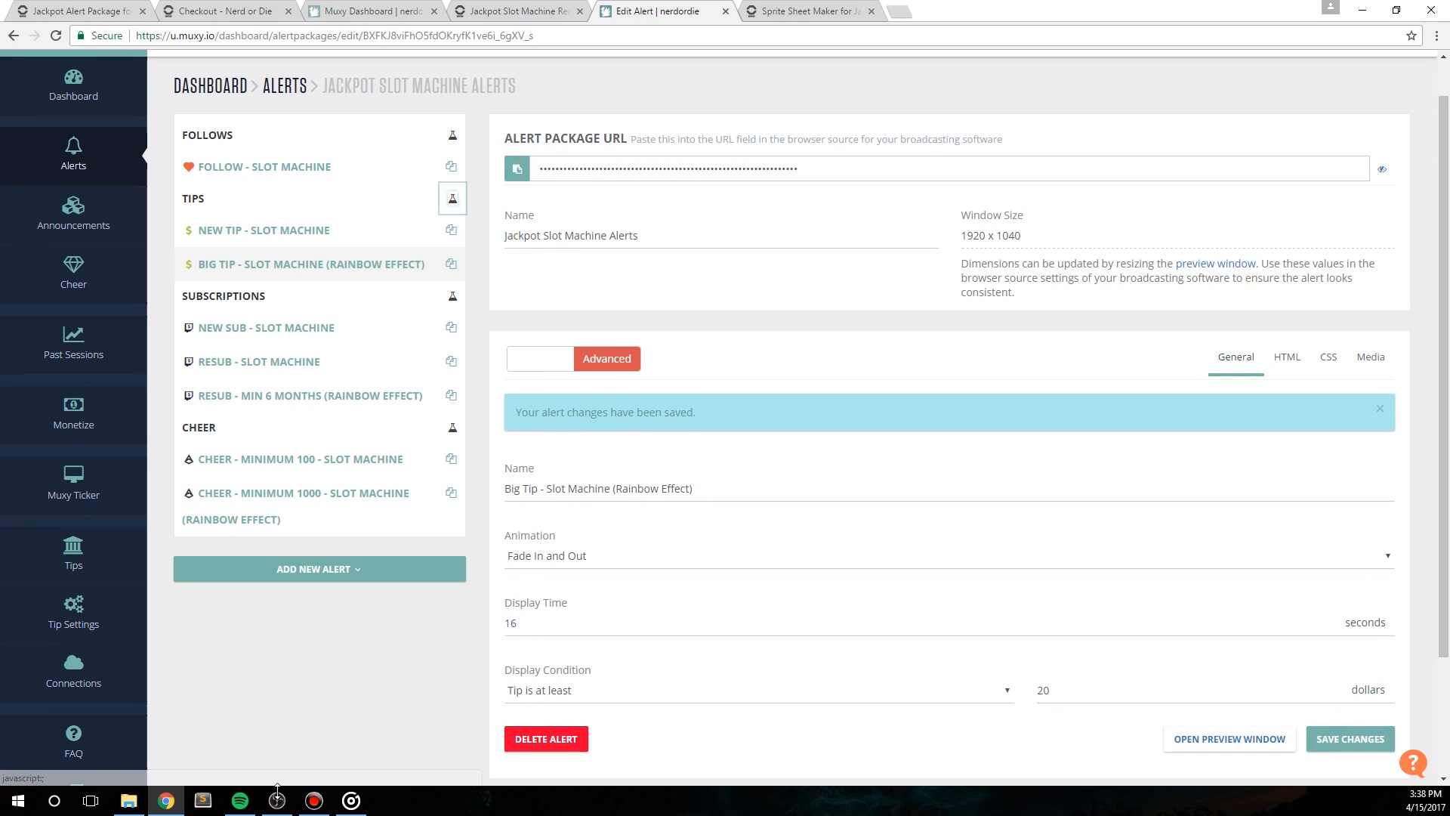
click(279, 798)
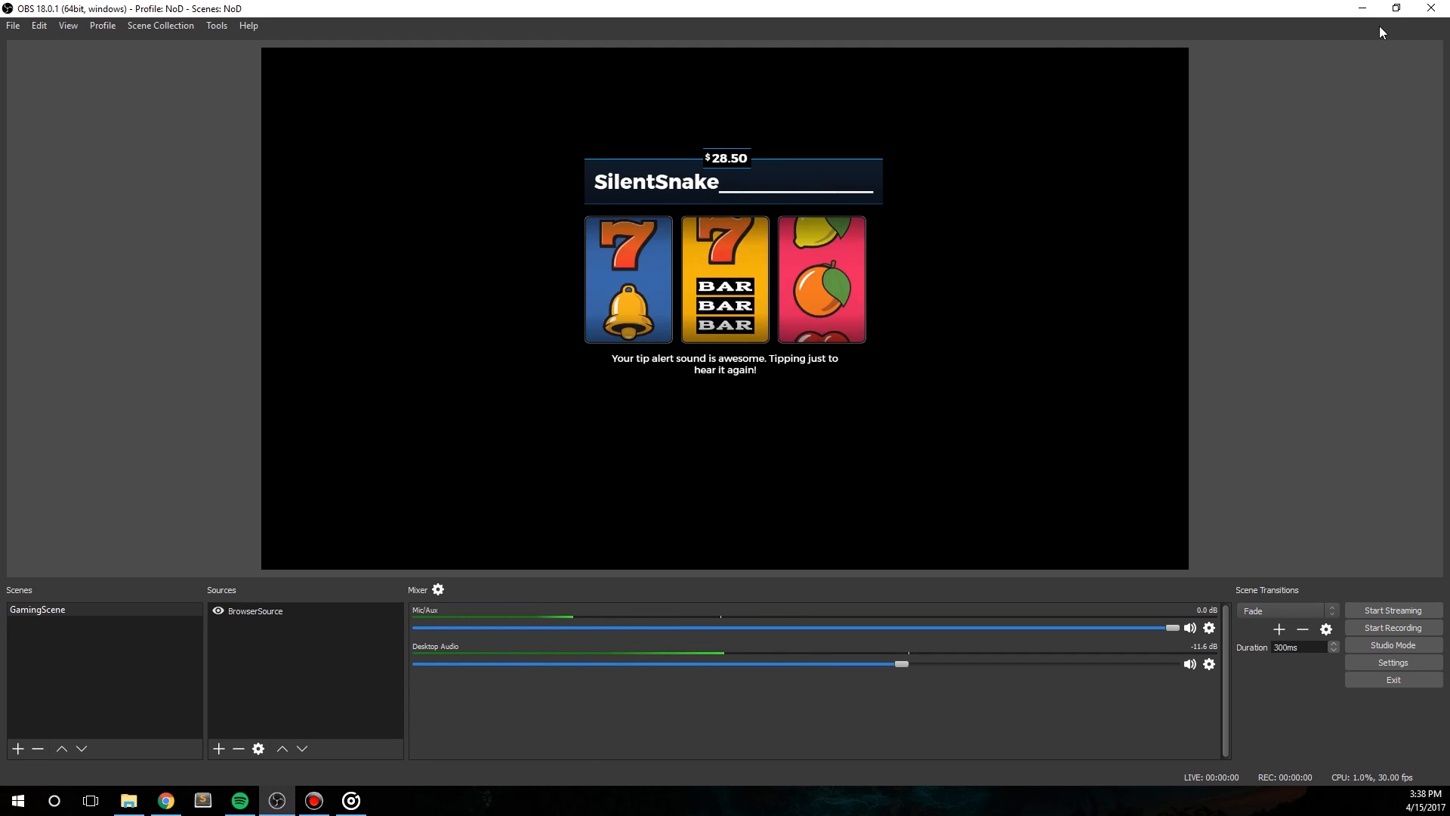
click(1362, 8)
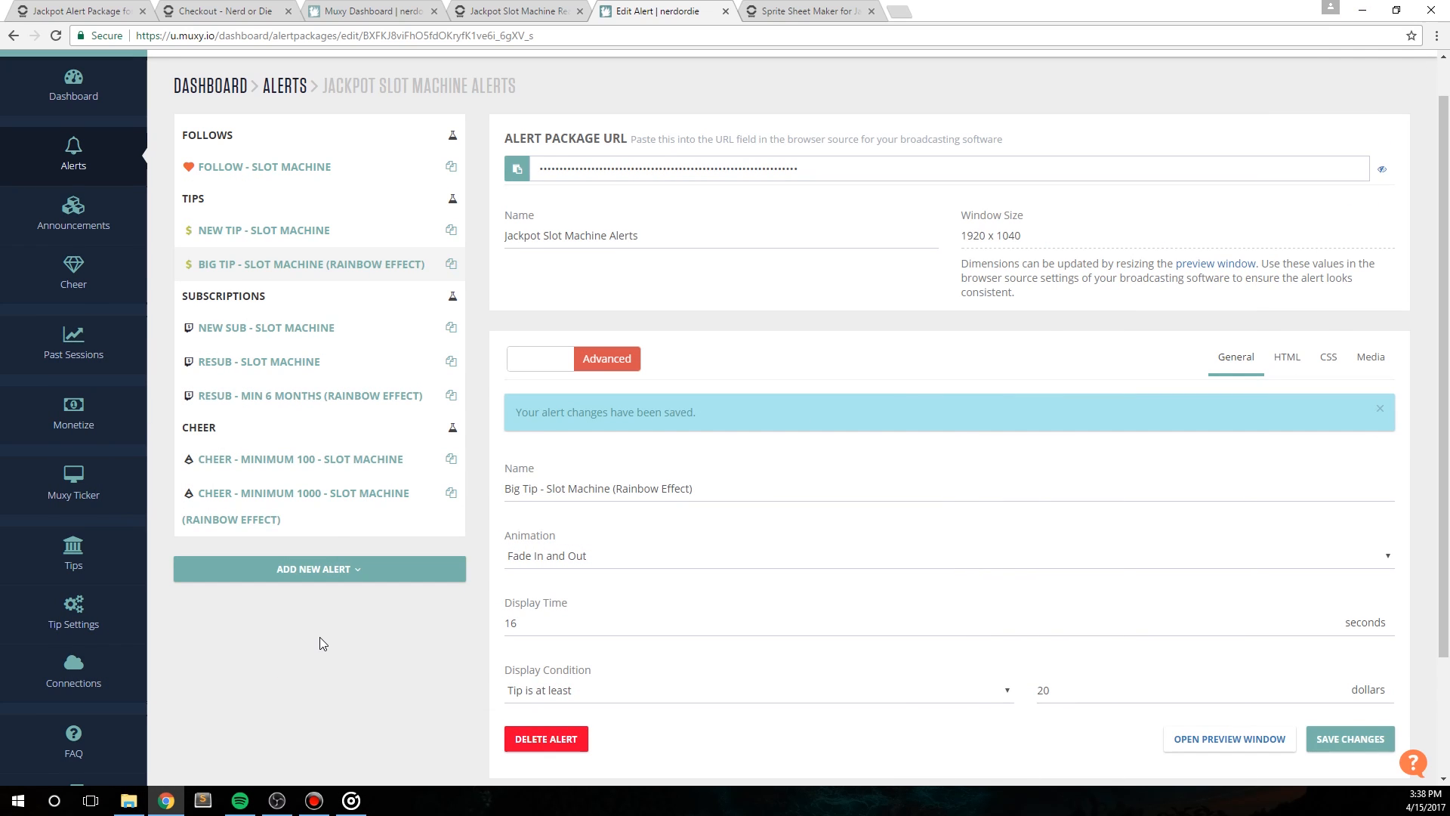
Step: Set the display condition of the Resub - Min 6 Months (Rainbow Effect) alert to subscribed for at least 3 months
click(333, 400)
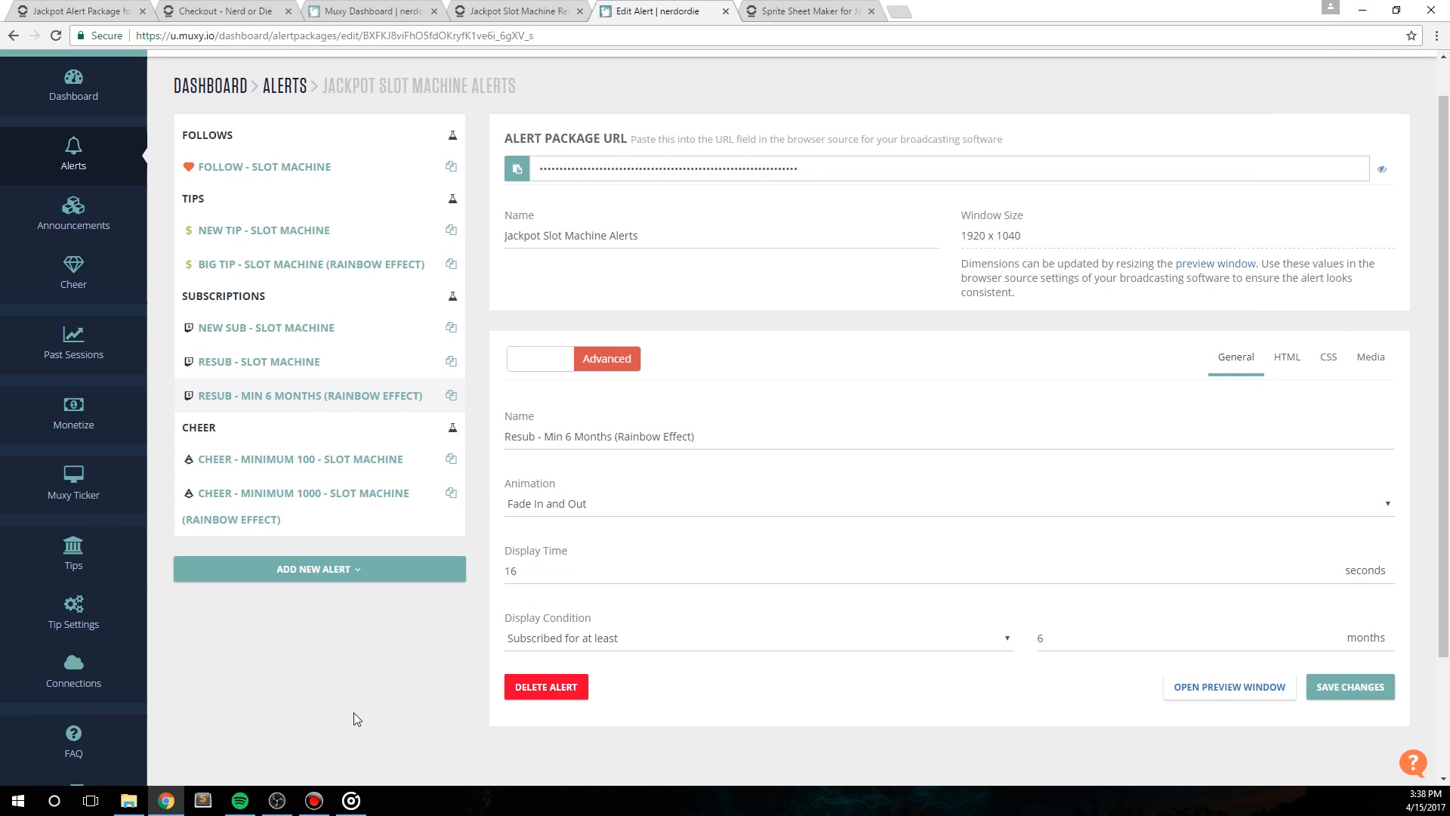
scroll(352, 710, down, 1)
click(633, 565)
click(633, 568)
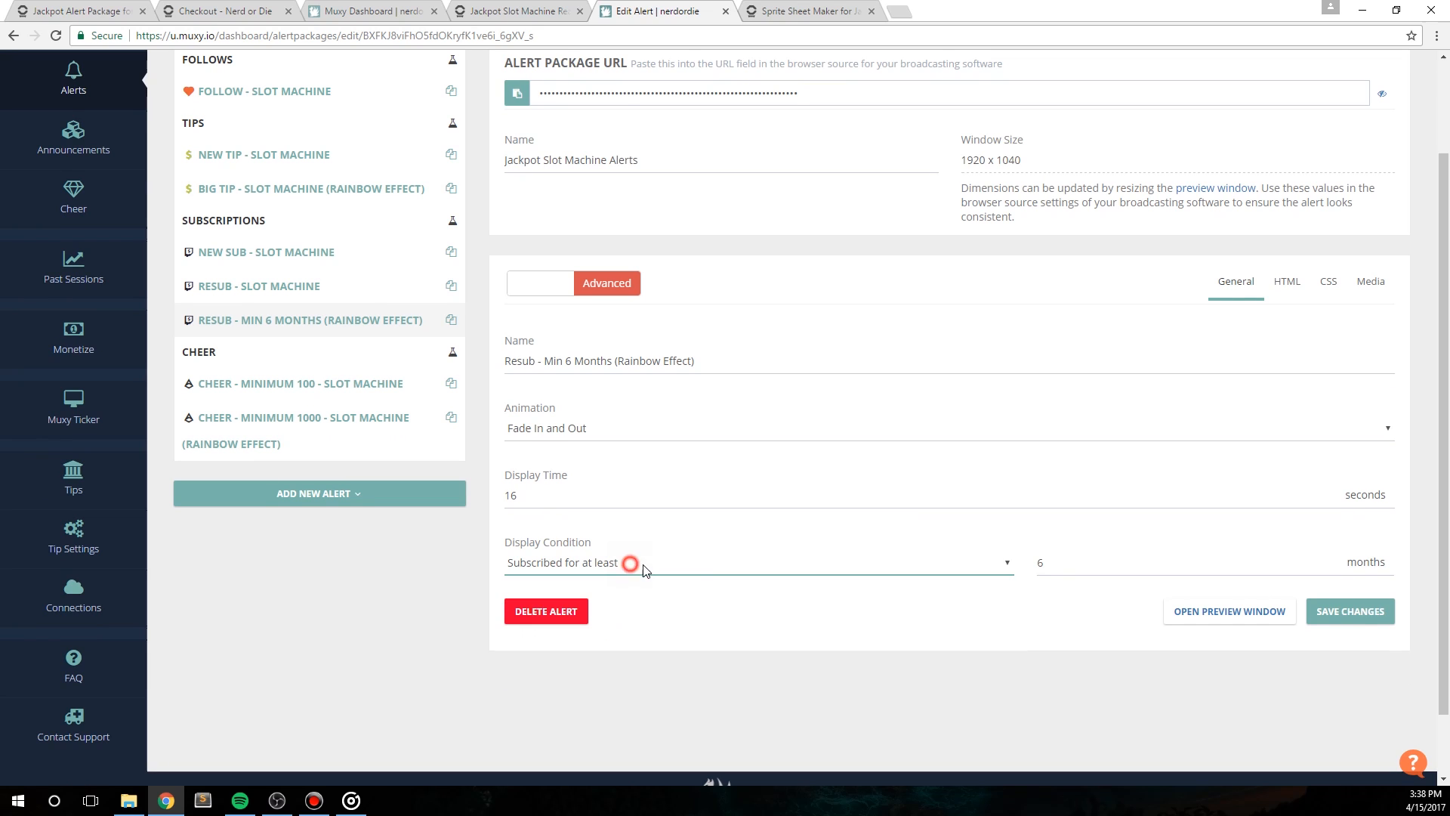
click(1074, 562)
text(3)
click(1009, 650)
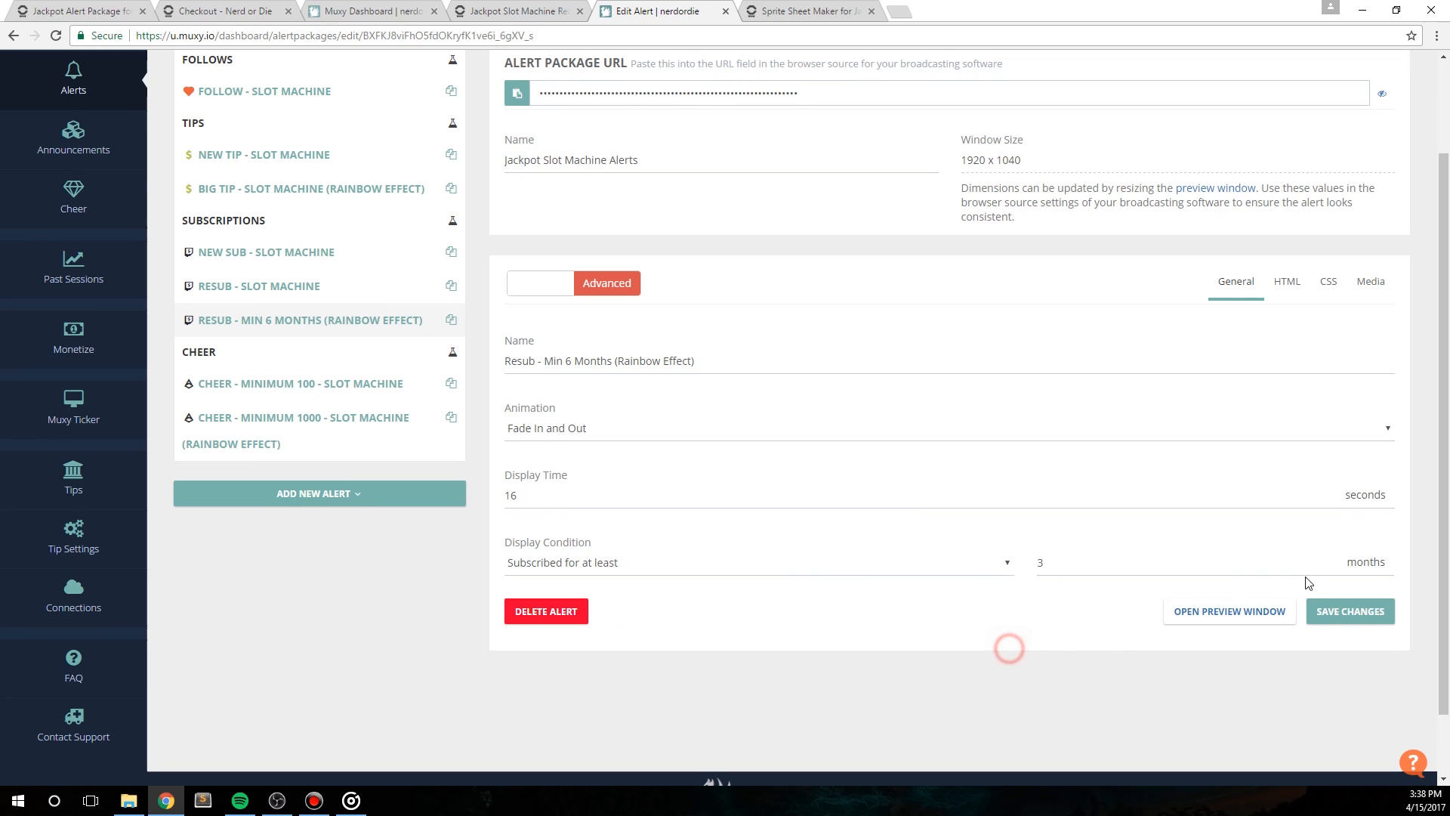
Step: Duplicate the Resub - Min 6 Months (Rainbow Effect) alert and review the display condition options of the copy
click(452, 321)
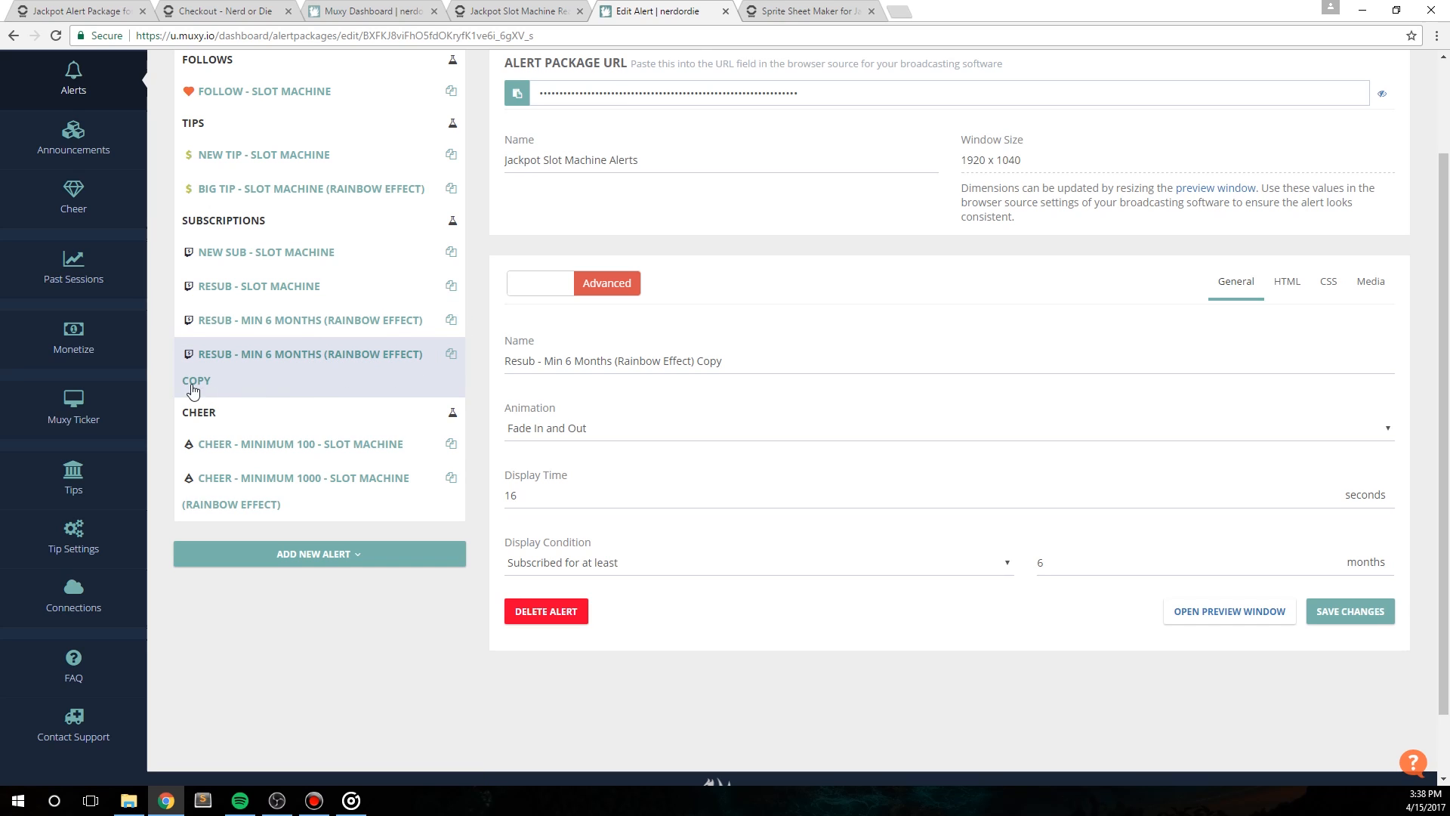
double_click(709, 362)
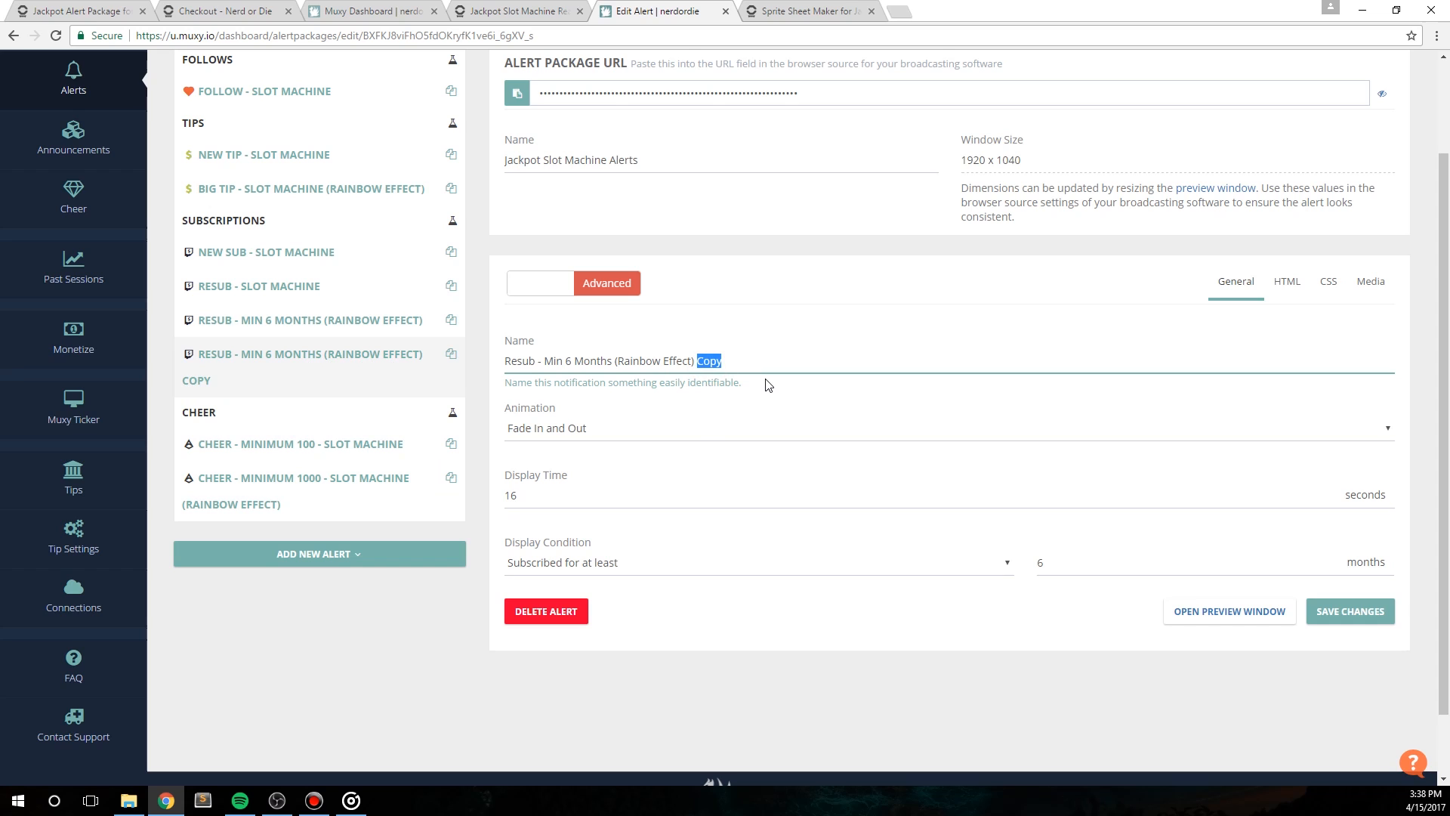
click(682, 563)
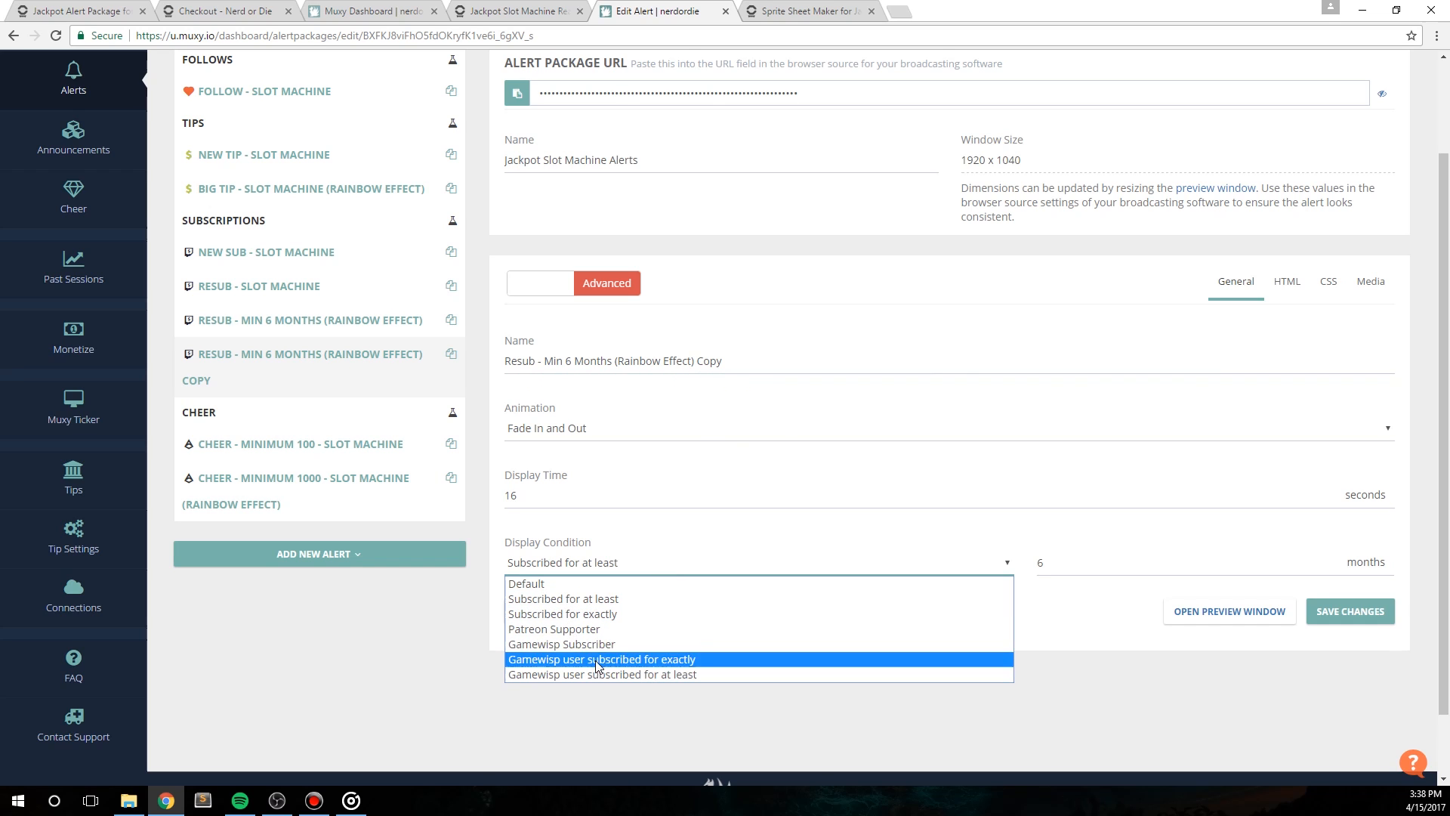
click(1093, 675)
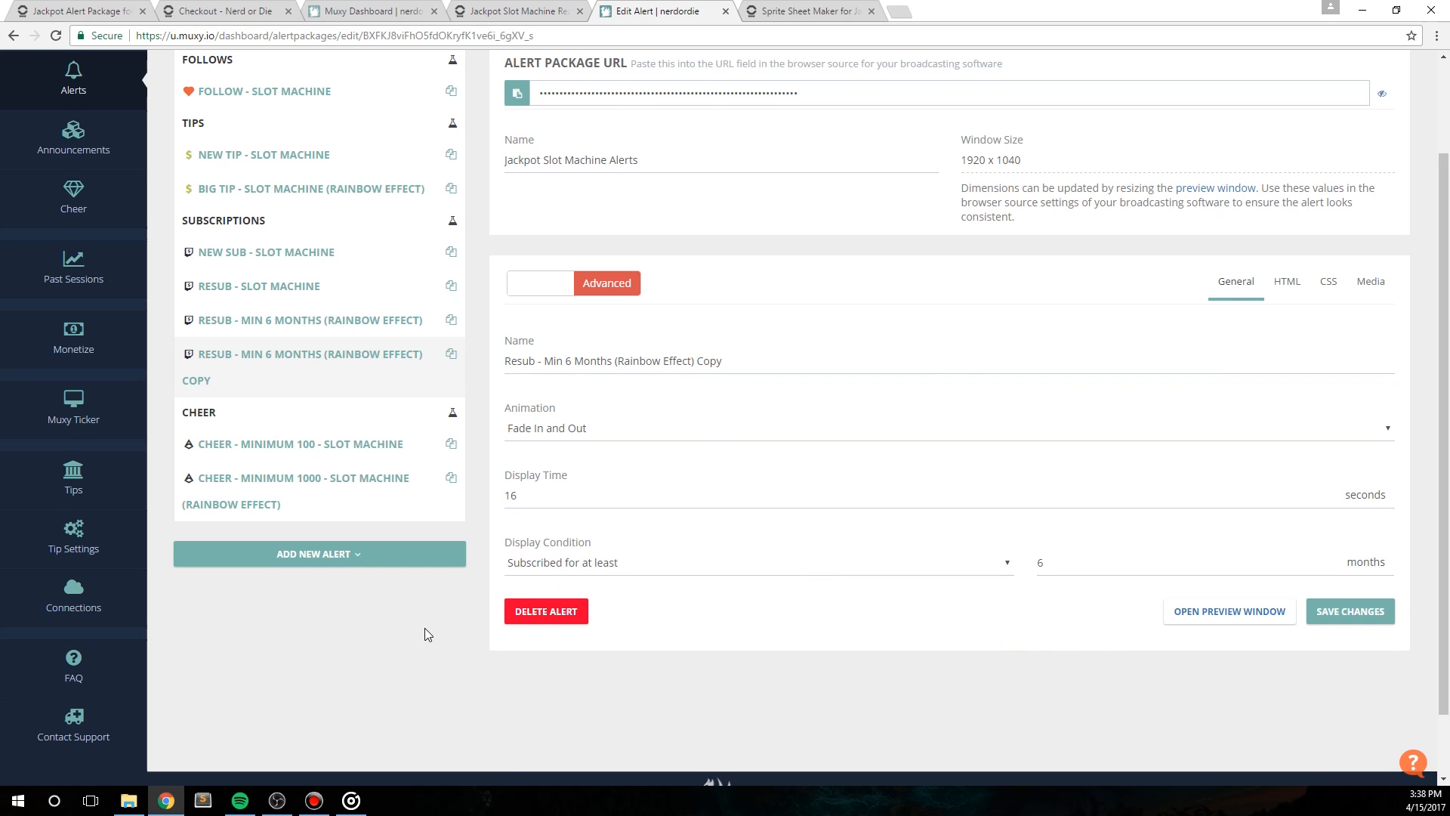
Step: Open the HTML code of the New Sub - Slot Machine alert and locate its userOptions script block
scroll(424, 628, up, 1)
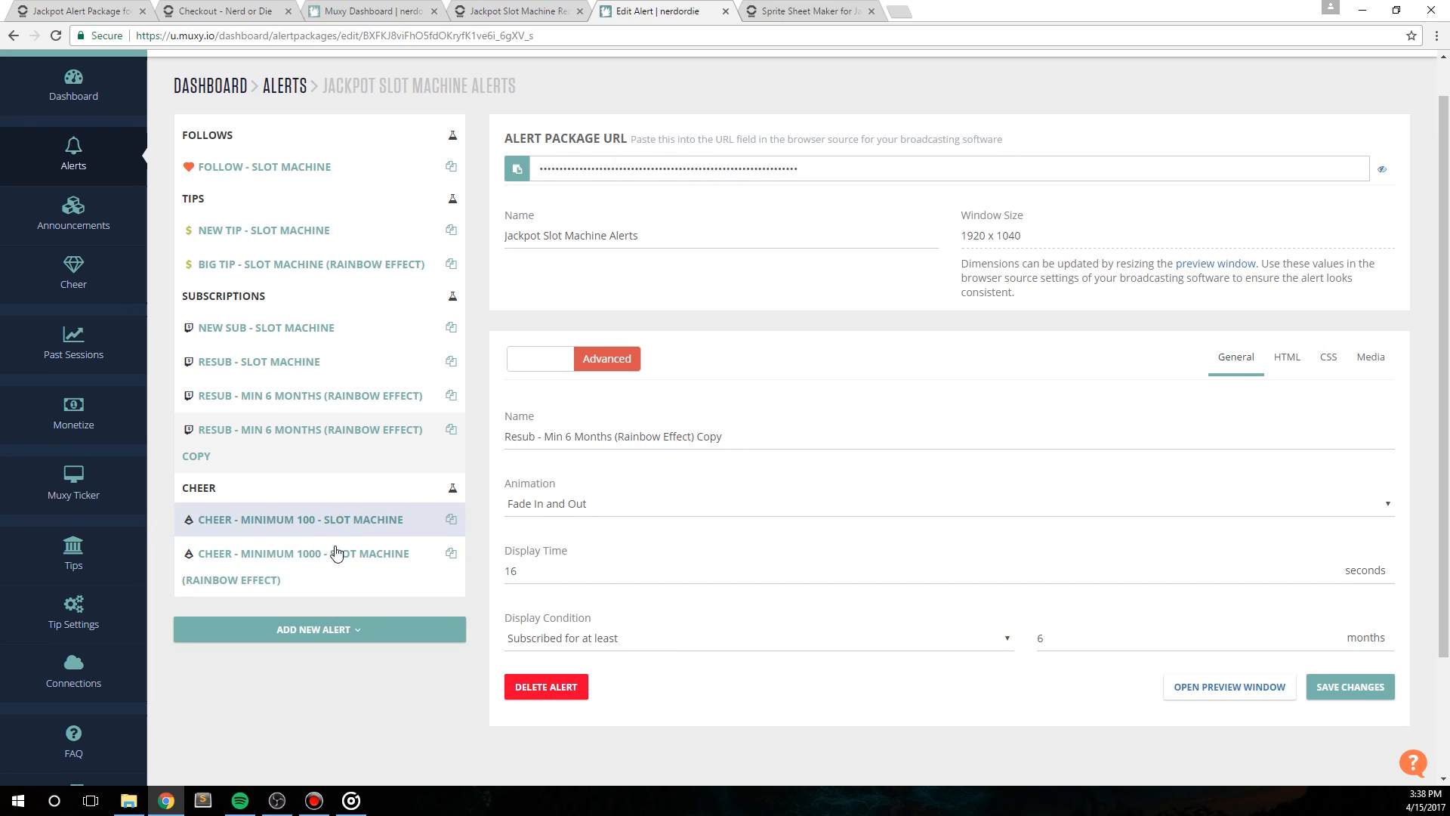
click(272, 330)
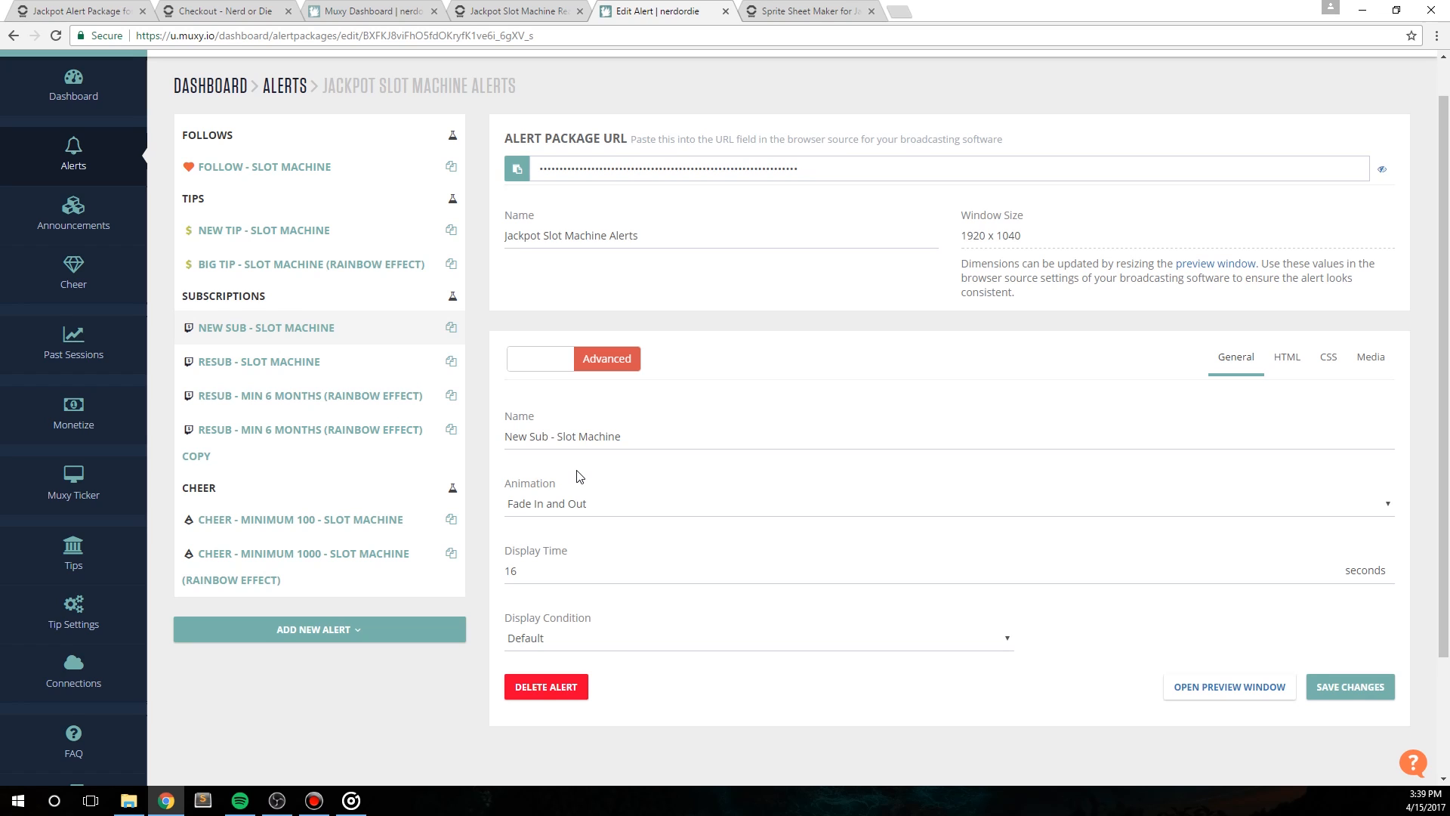
click(1287, 361)
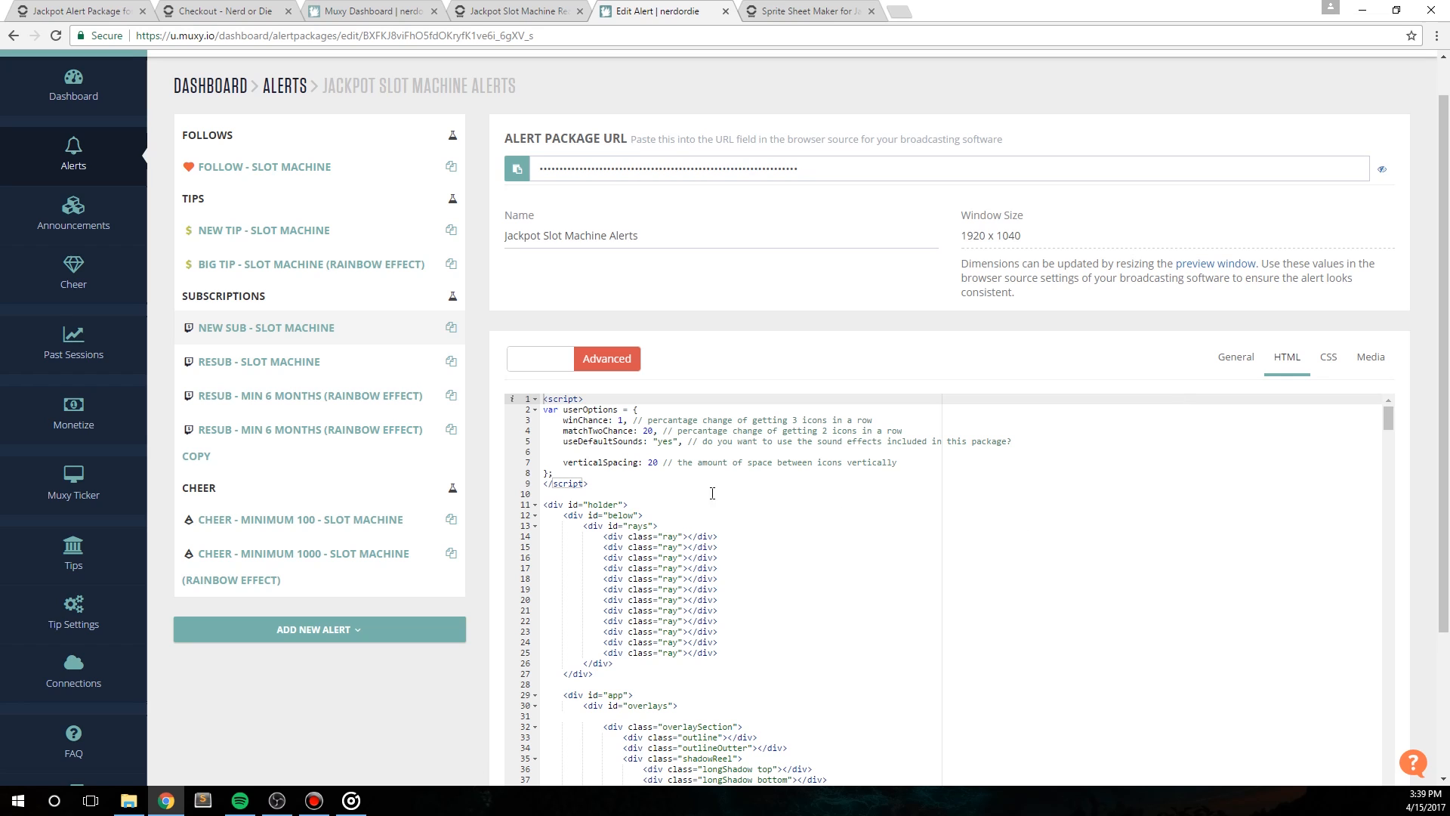
drag(604, 484, 543, 399)
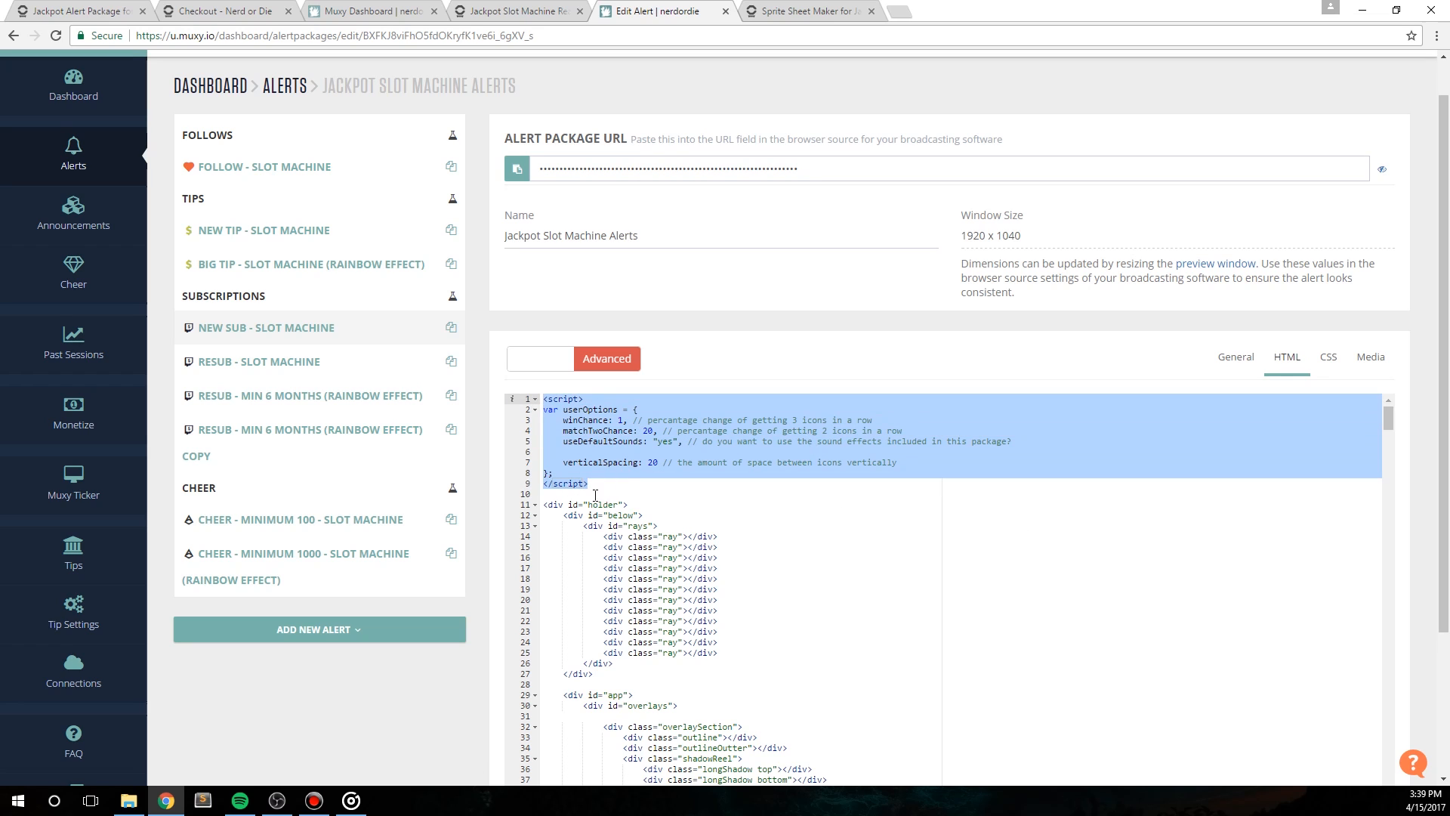
click(618, 457)
click(958, 465)
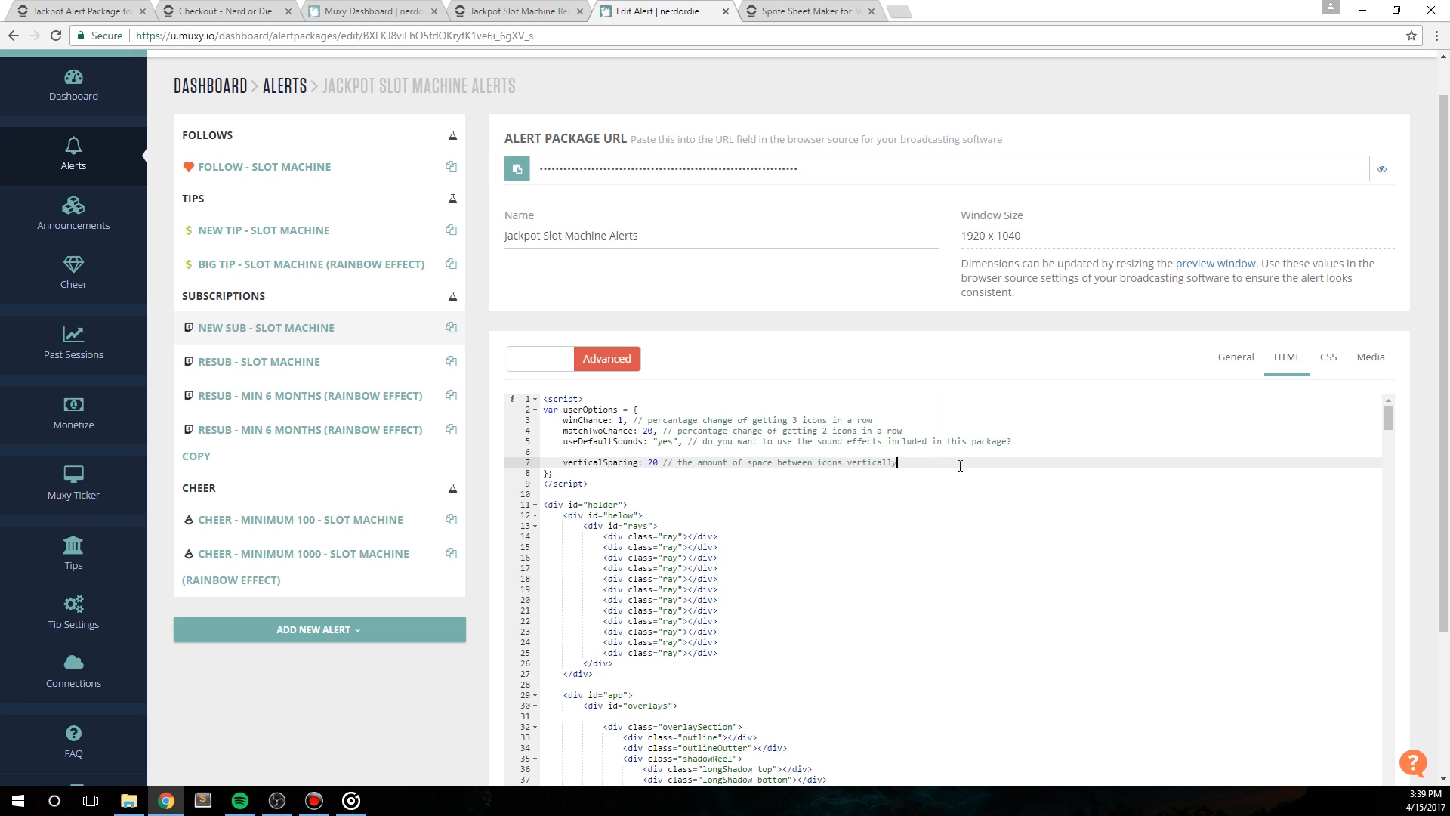
Step: Examine the winChance, matchTwoChance, useDefaultSounds and verticalSpacing options and their values in the userOptions script
double_click(593, 419)
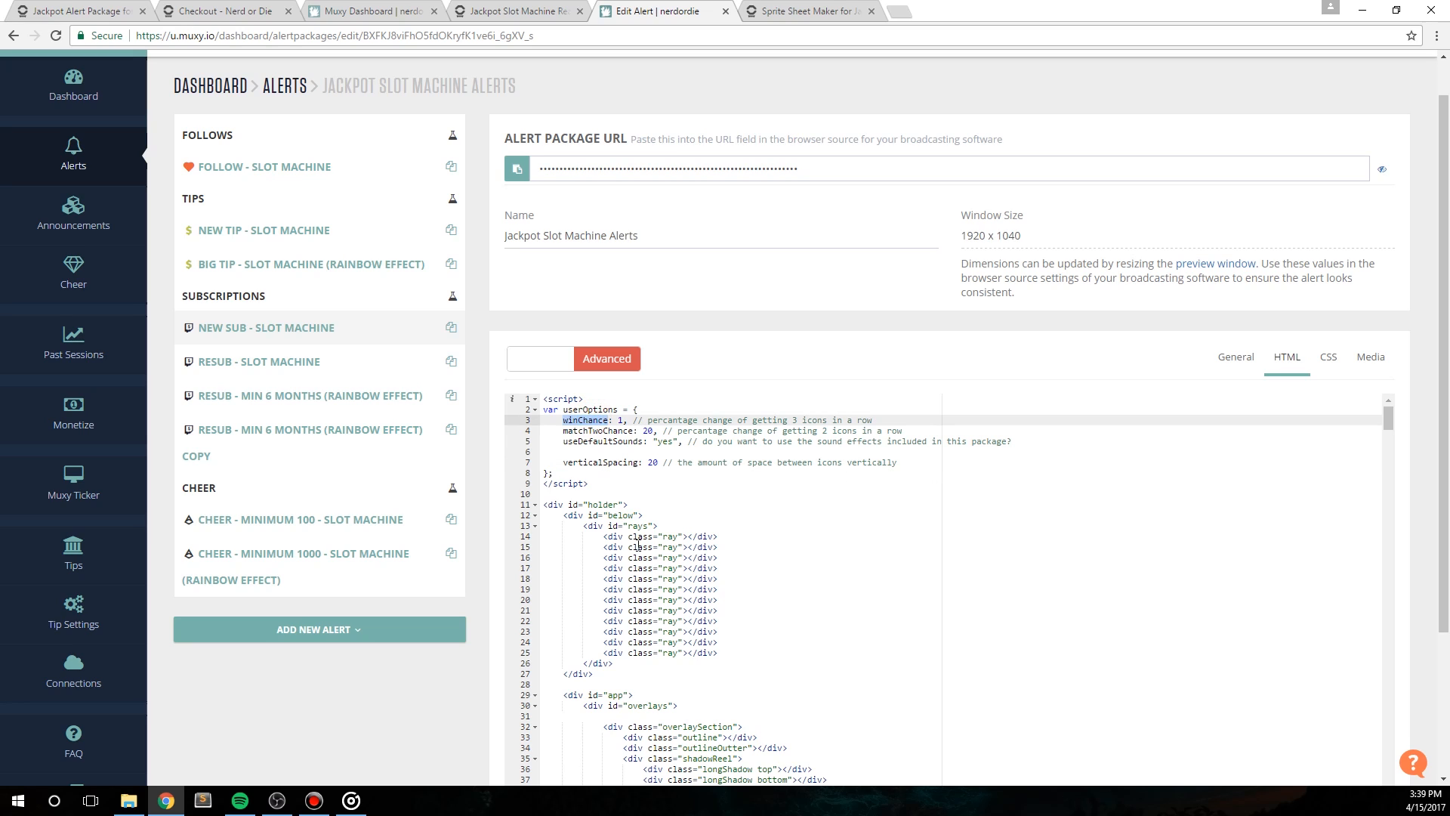
double_click(601, 430)
double_click(614, 441)
double_click(611, 462)
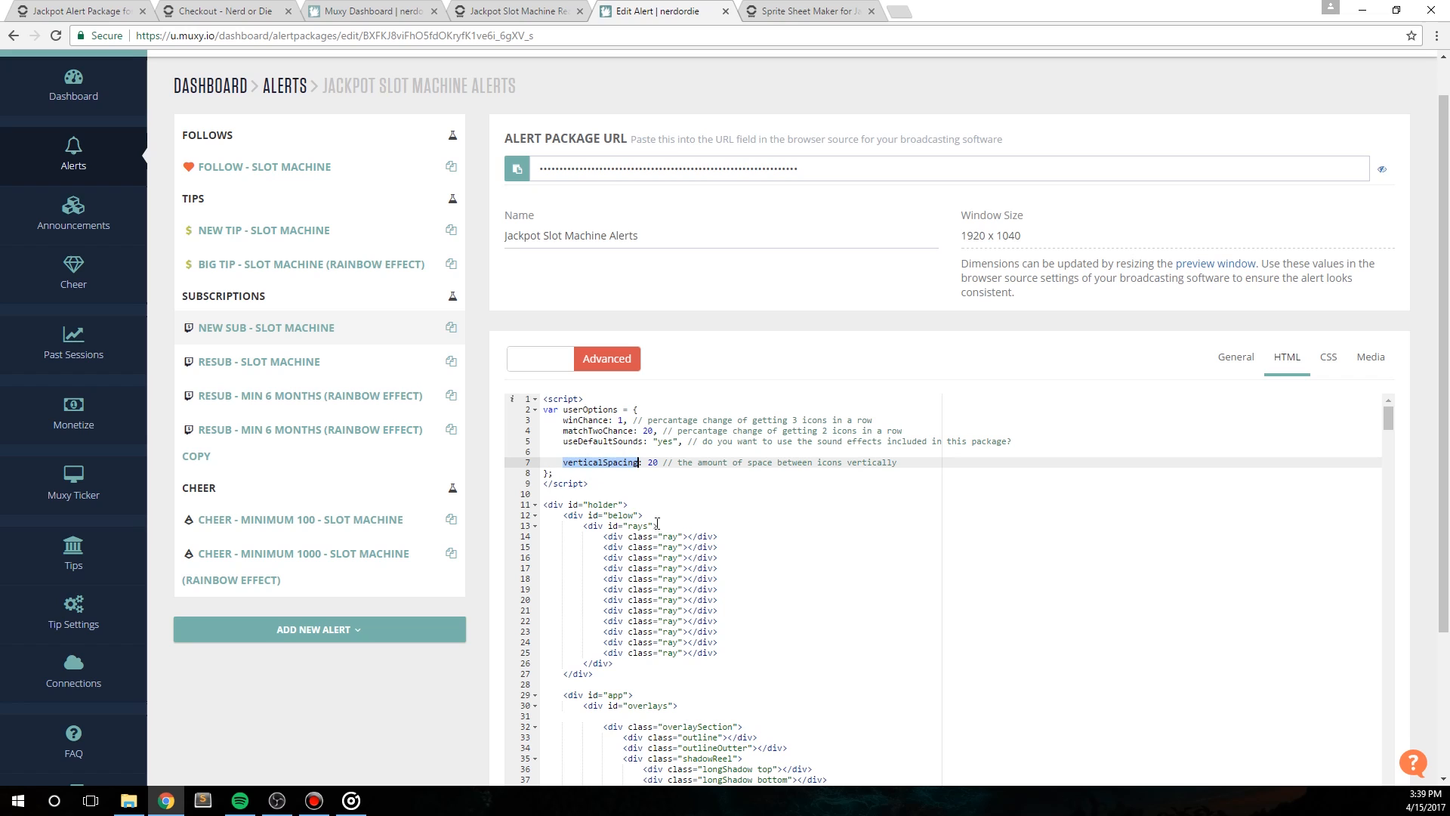
click(622, 420)
click(653, 431)
click(667, 442)
click(654, 463)
double_click(597, 412)
double_click(595, 417)
Step: Set winChance to 25 in the New Sub alert's userOptions and enlarge the page to 150%
click(622, 421)
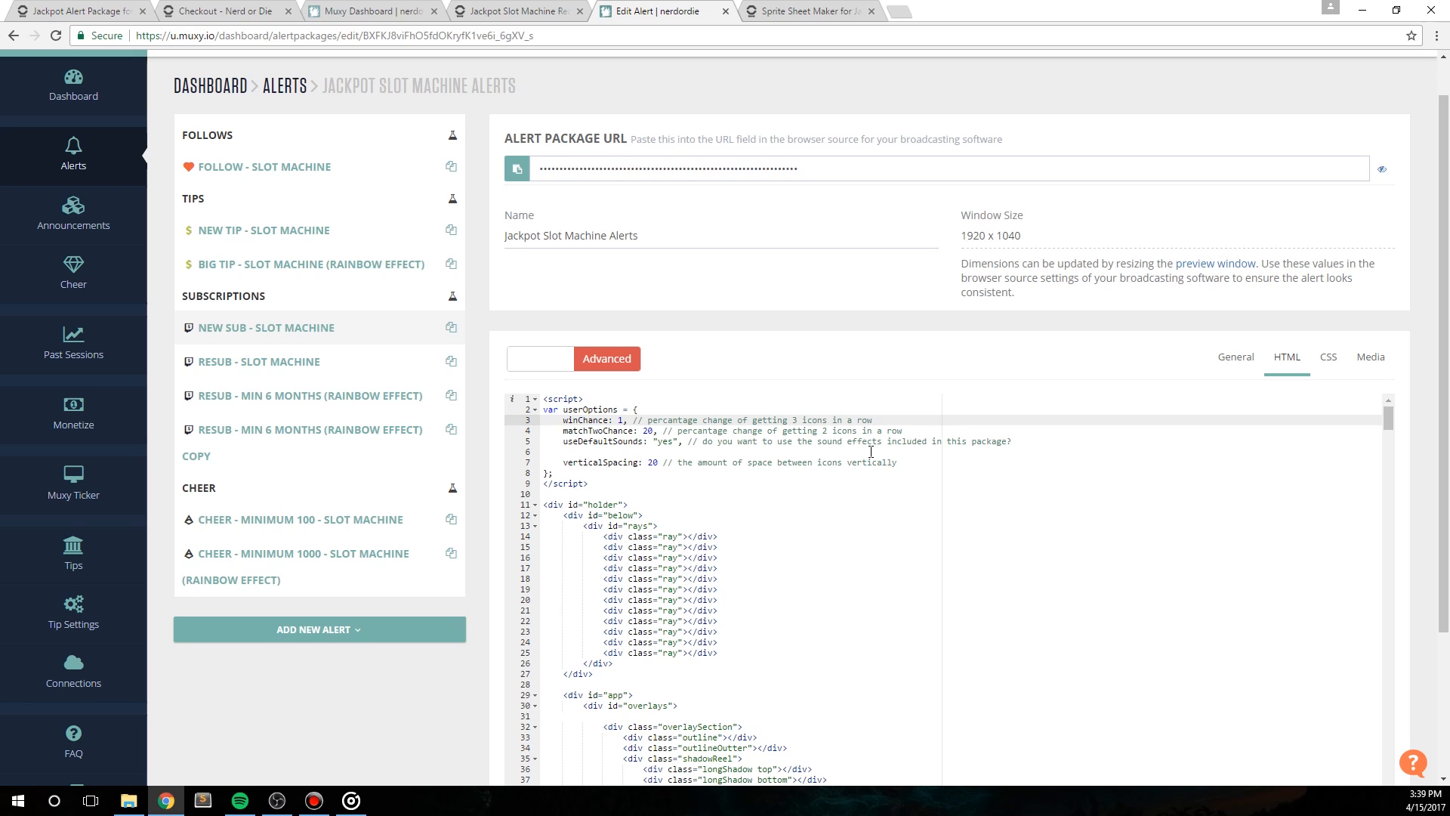
key(BackSpace)
text(25)
key(ctrl+plus)
key(ctrl+plus)
key(ctrl+plus)
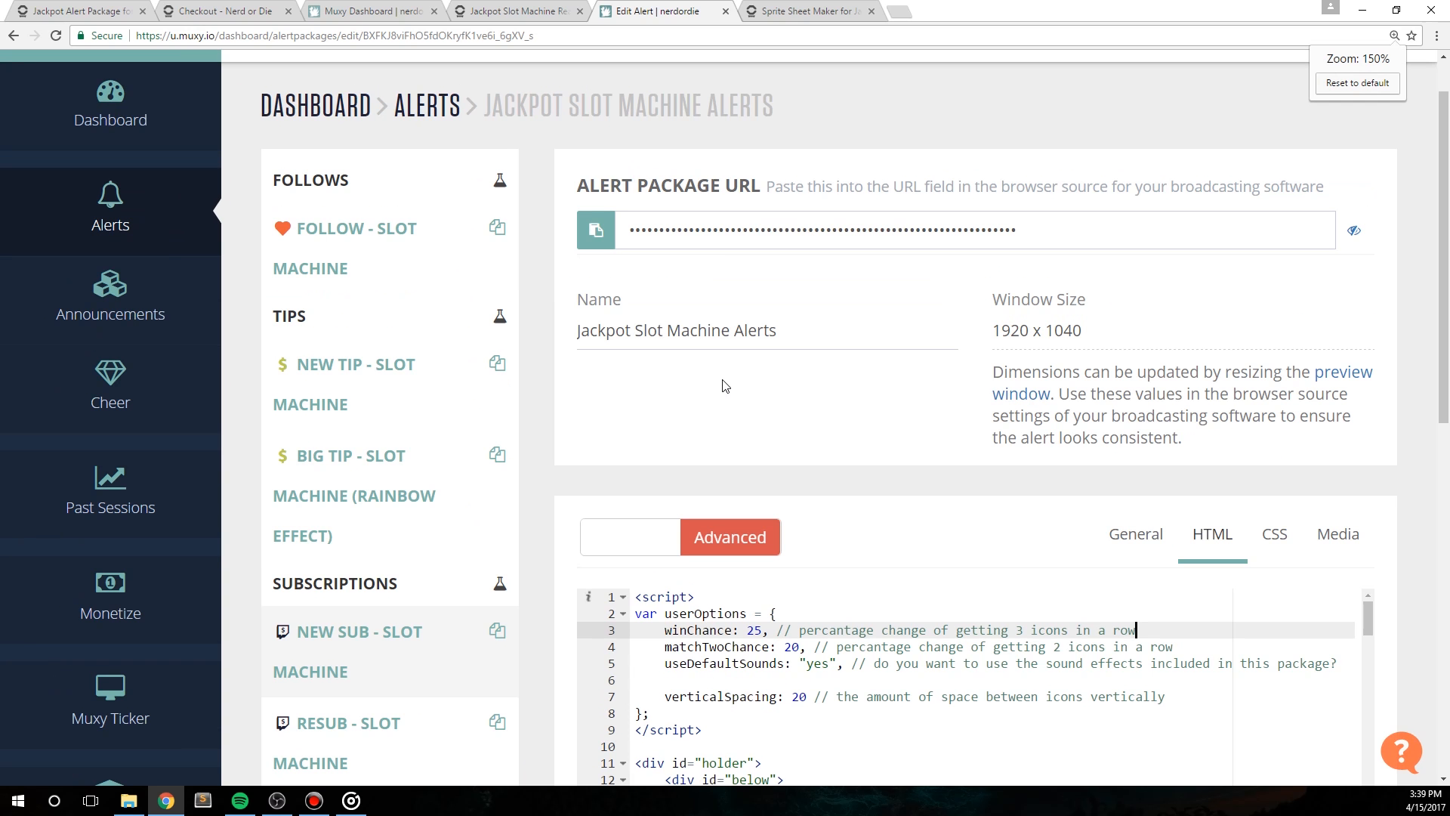
scroll(596, 424, down, 3)
scroll(596, 454, up, 4)
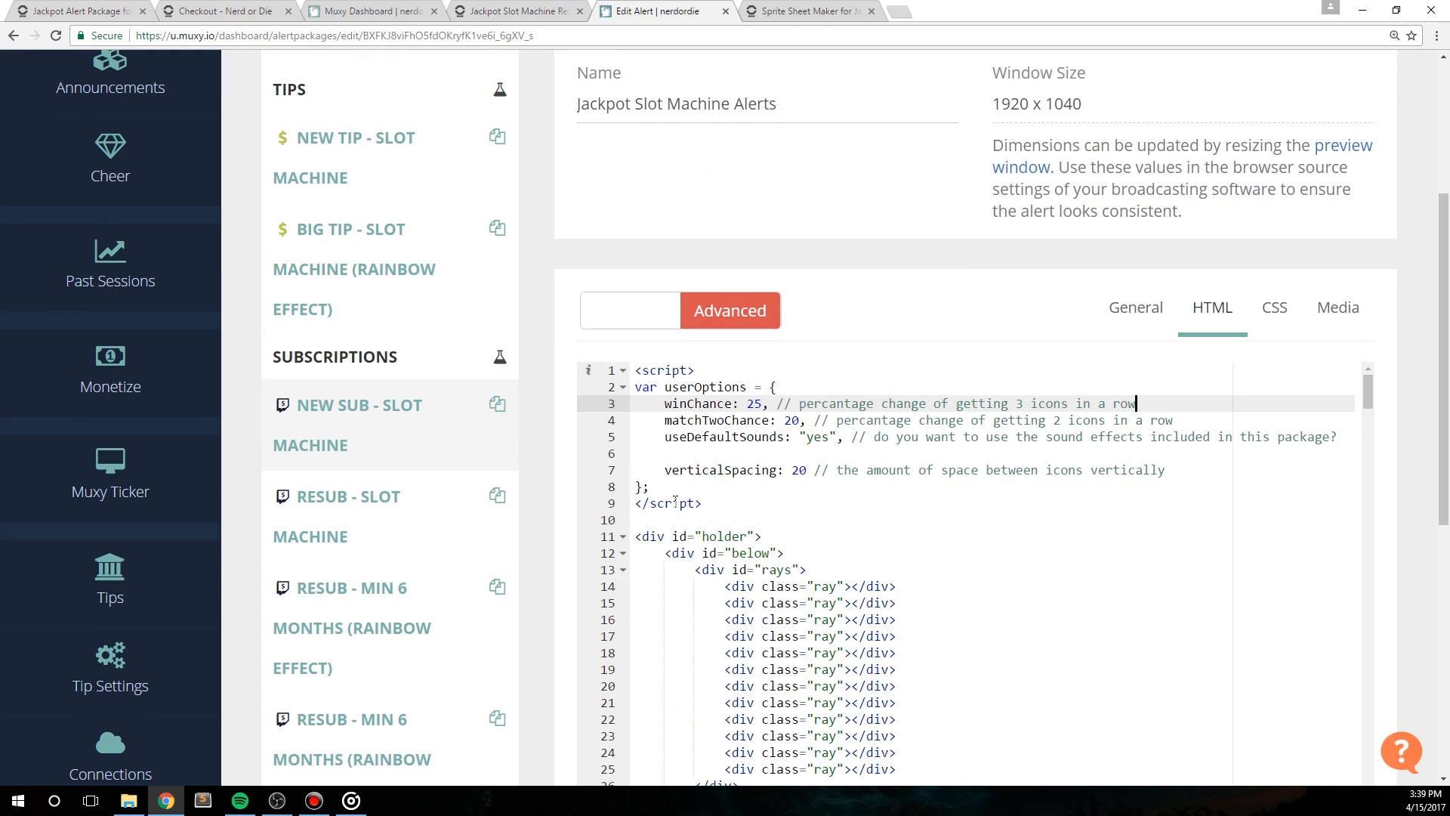
scroll(566, 538, down, 3)
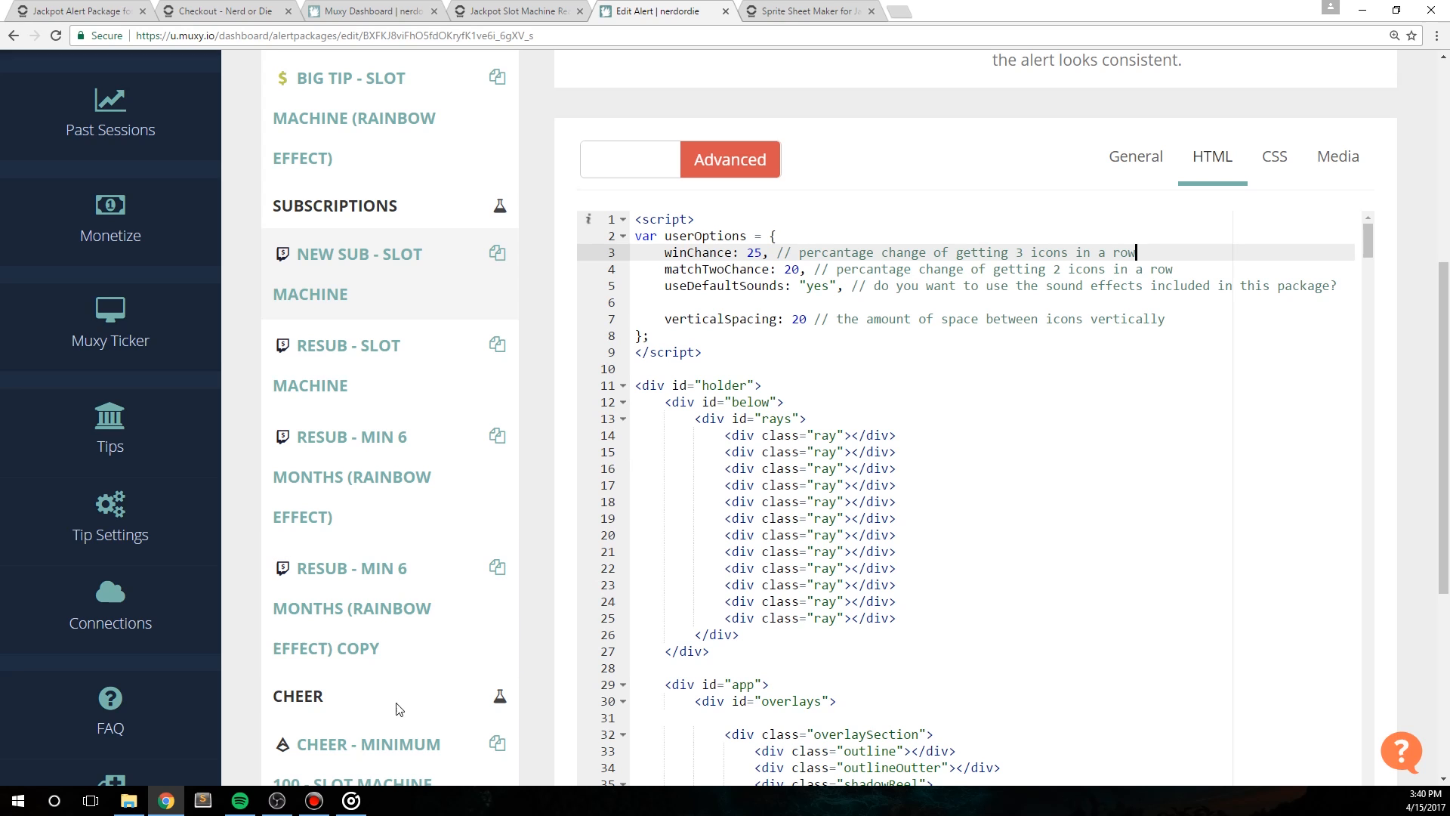
Step: Look through the Jackpot Slot Machines folder in Downloads and return to the alert's HTML code
click(128, 800)
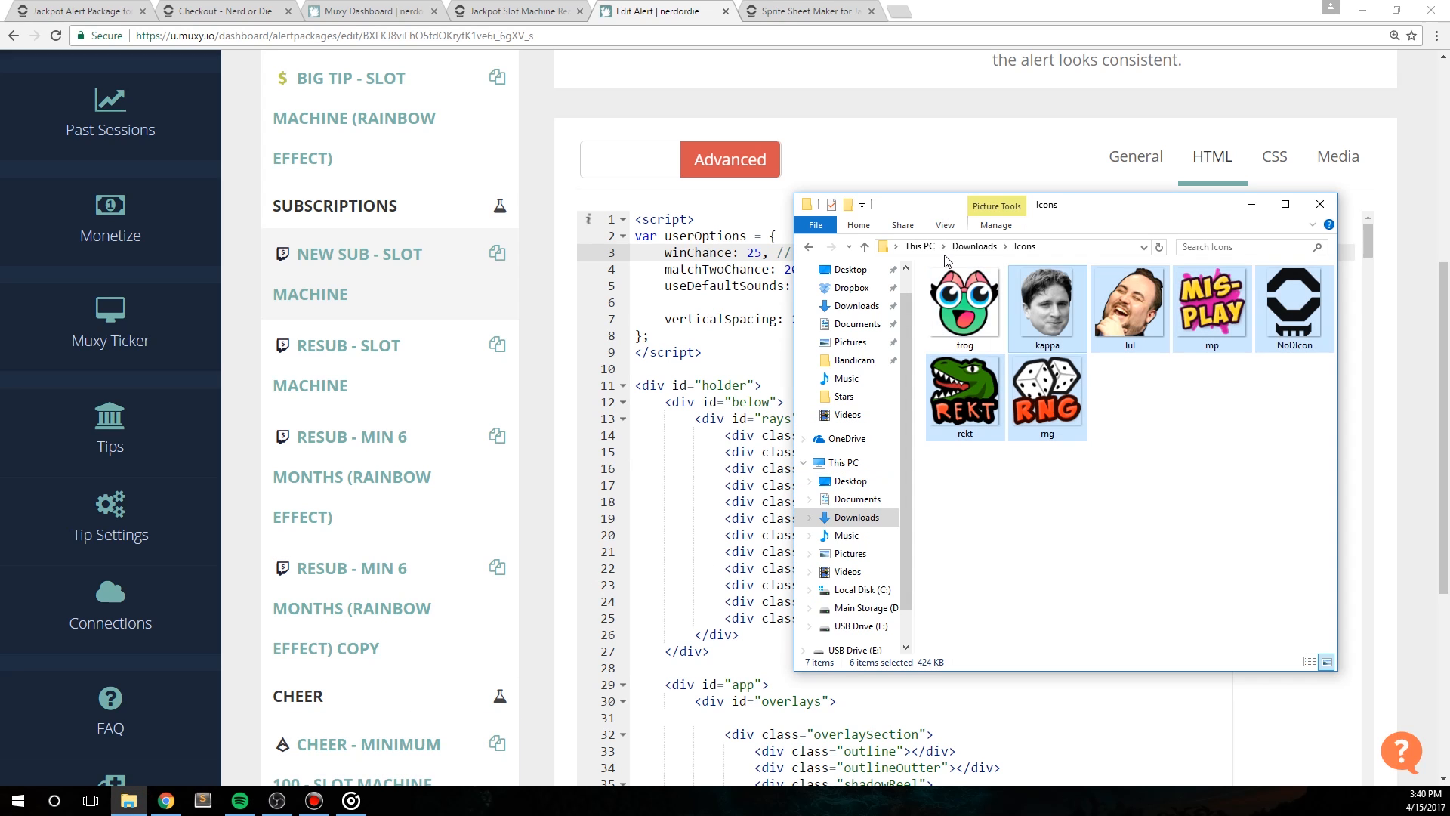
click(975, 246)
click(958, 309)
double_click(958, 309)
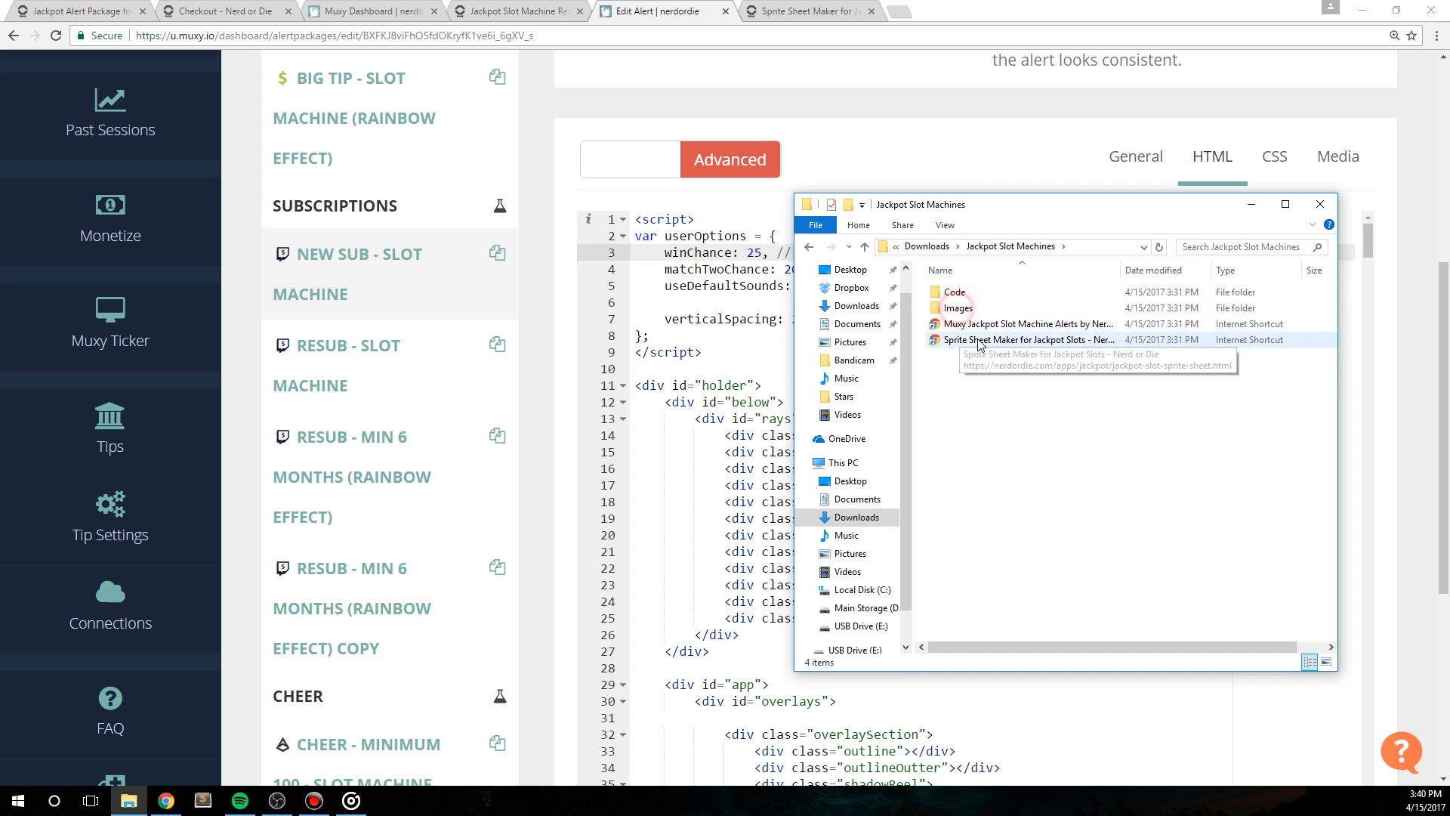
click(986, 324)
click(982, 161)
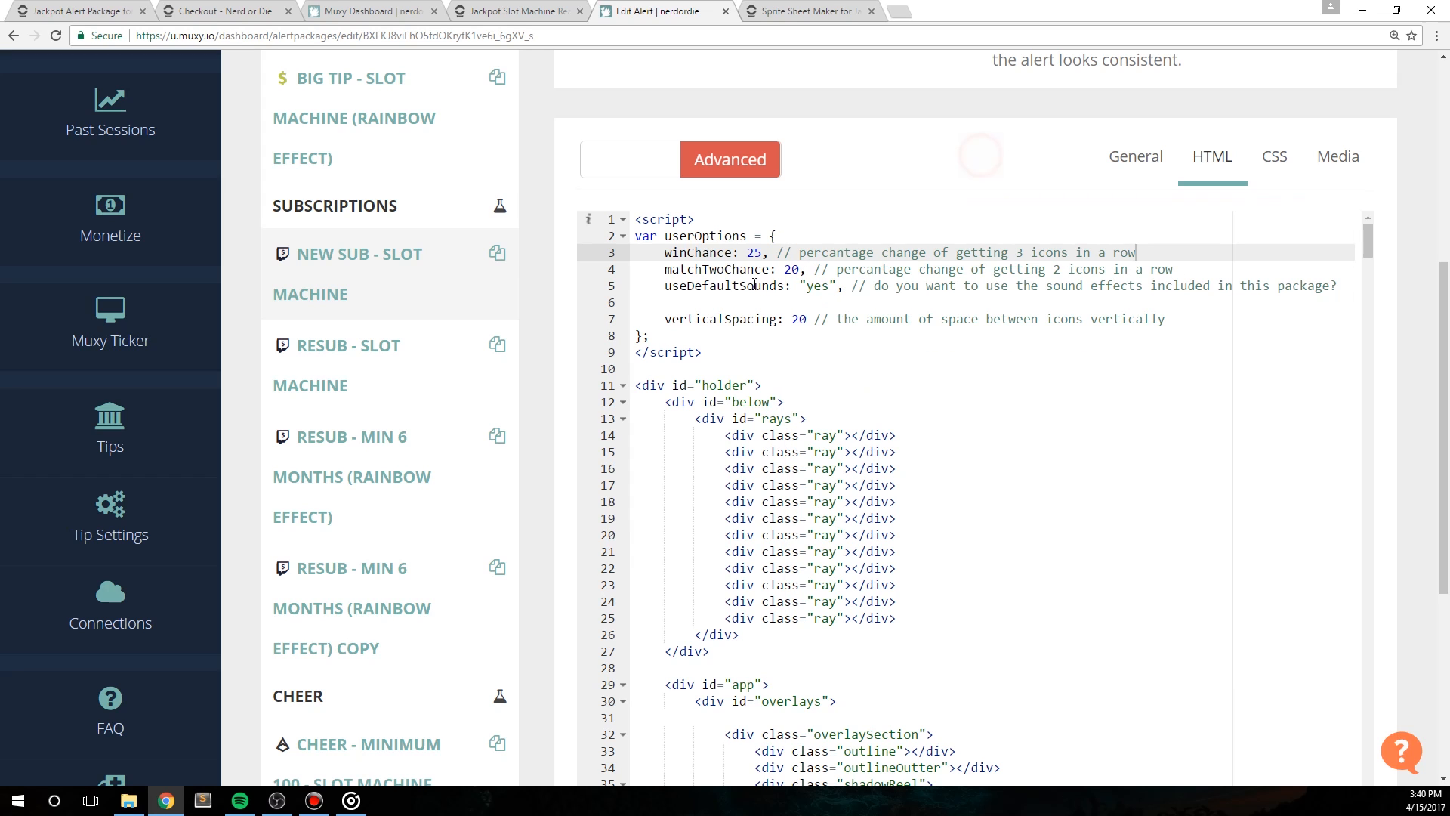
Step: Set matchTwoChance to 35 and useDefaultSounds to "no" in the New Sub alert's userOptions script
double_click(719, 269)
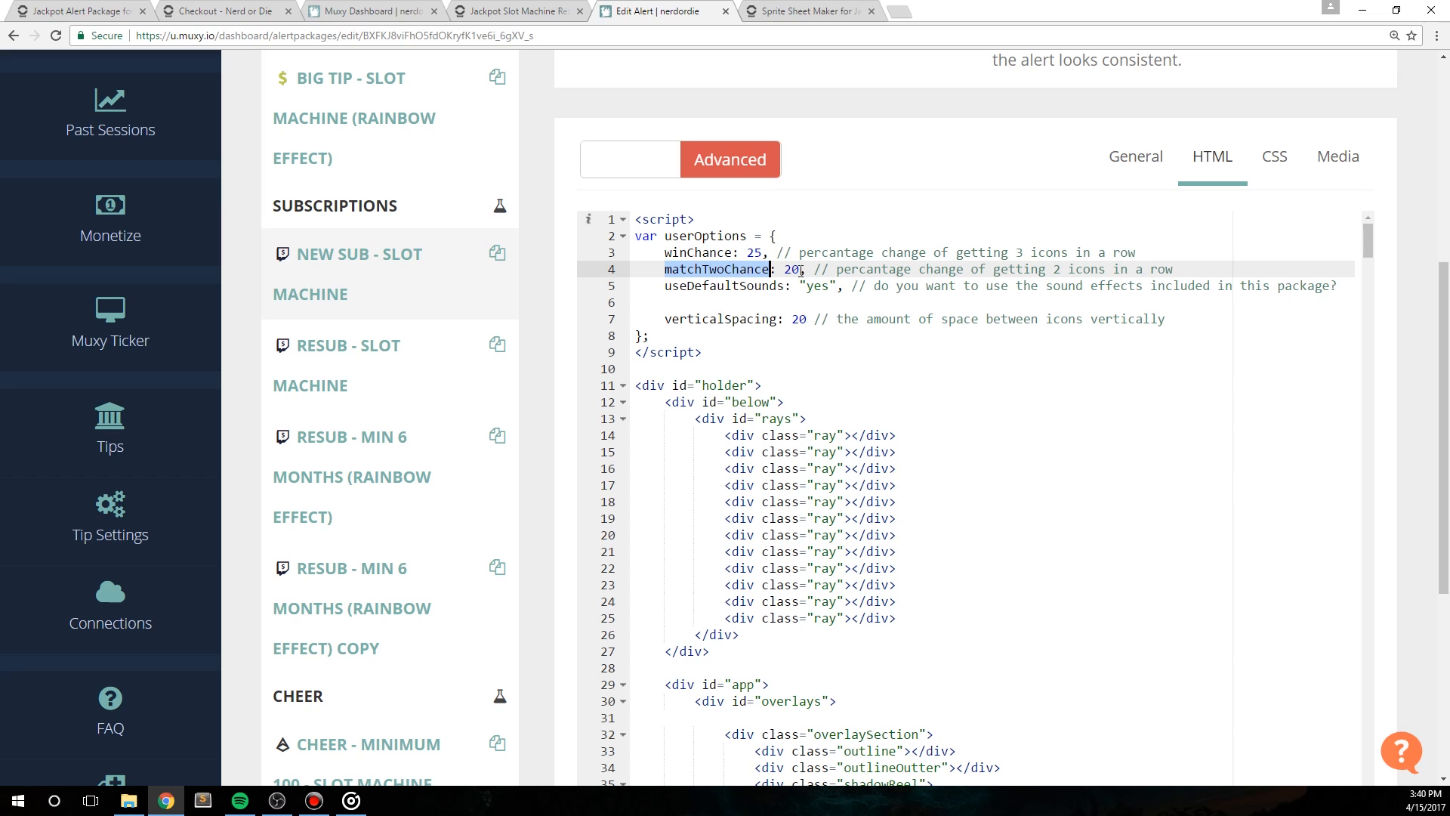
drag(799, 271, 785, 271)
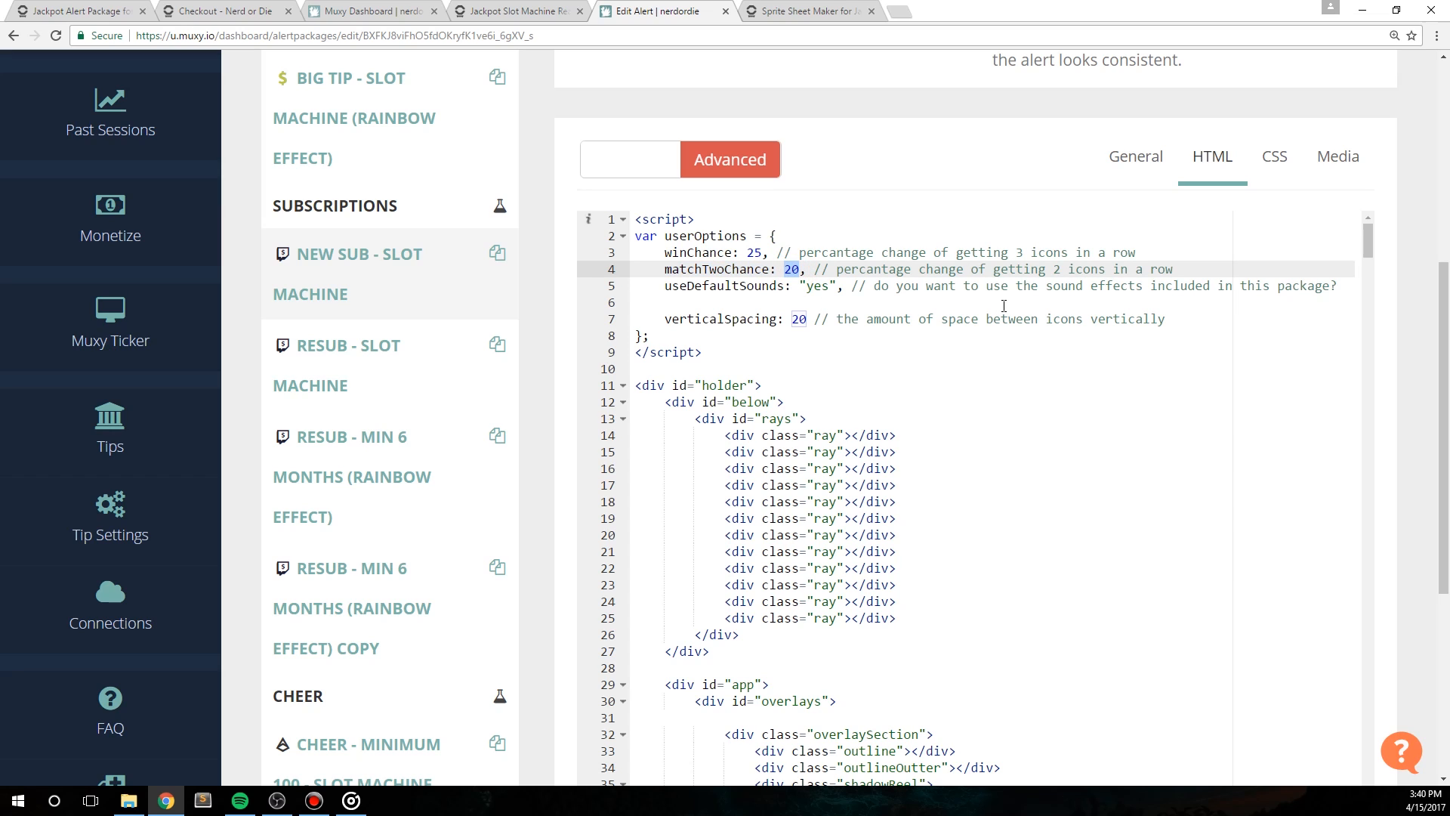
text(35)
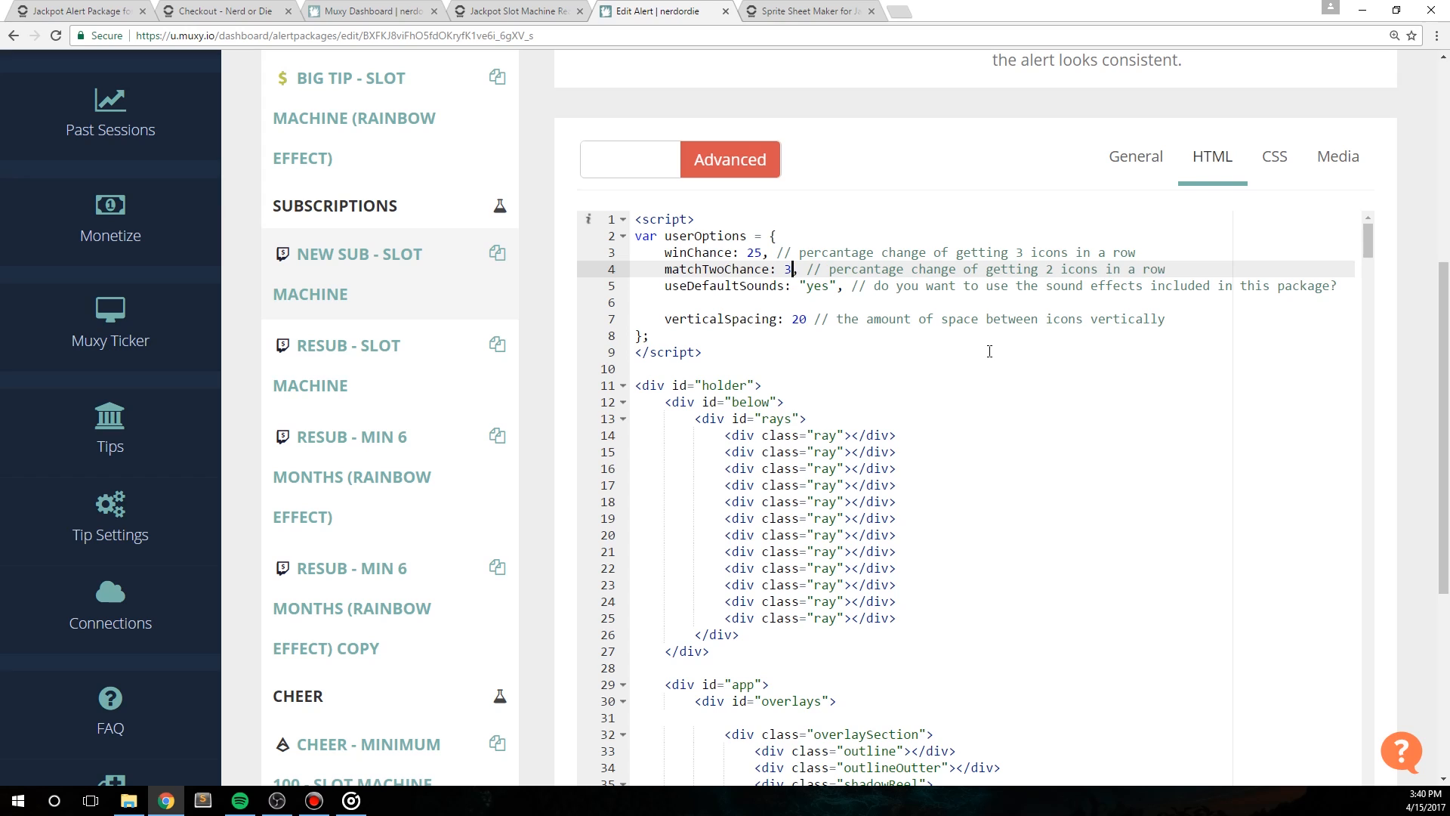
double_click(740, 286)
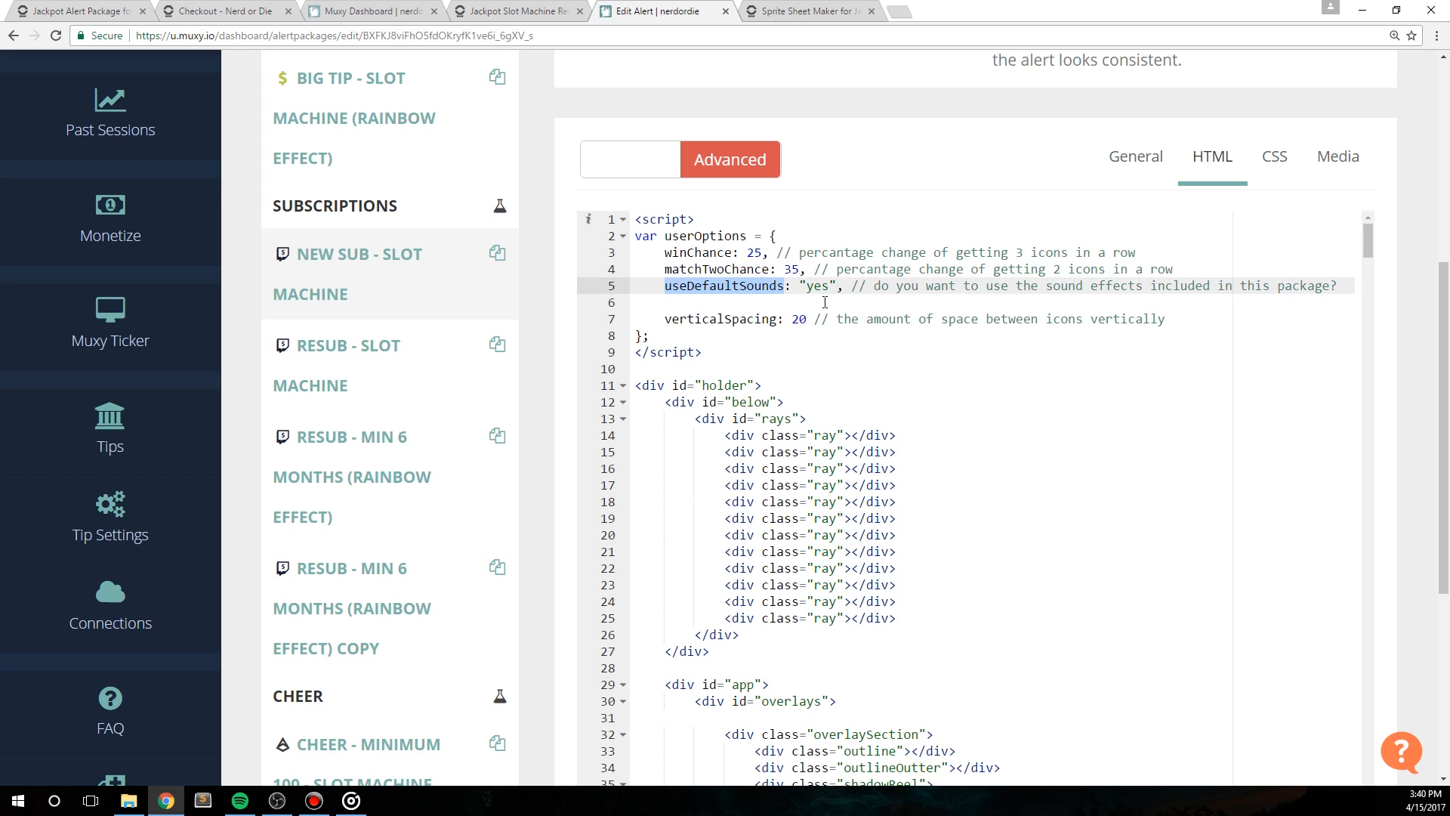
drag(829, 285, 807, 286)
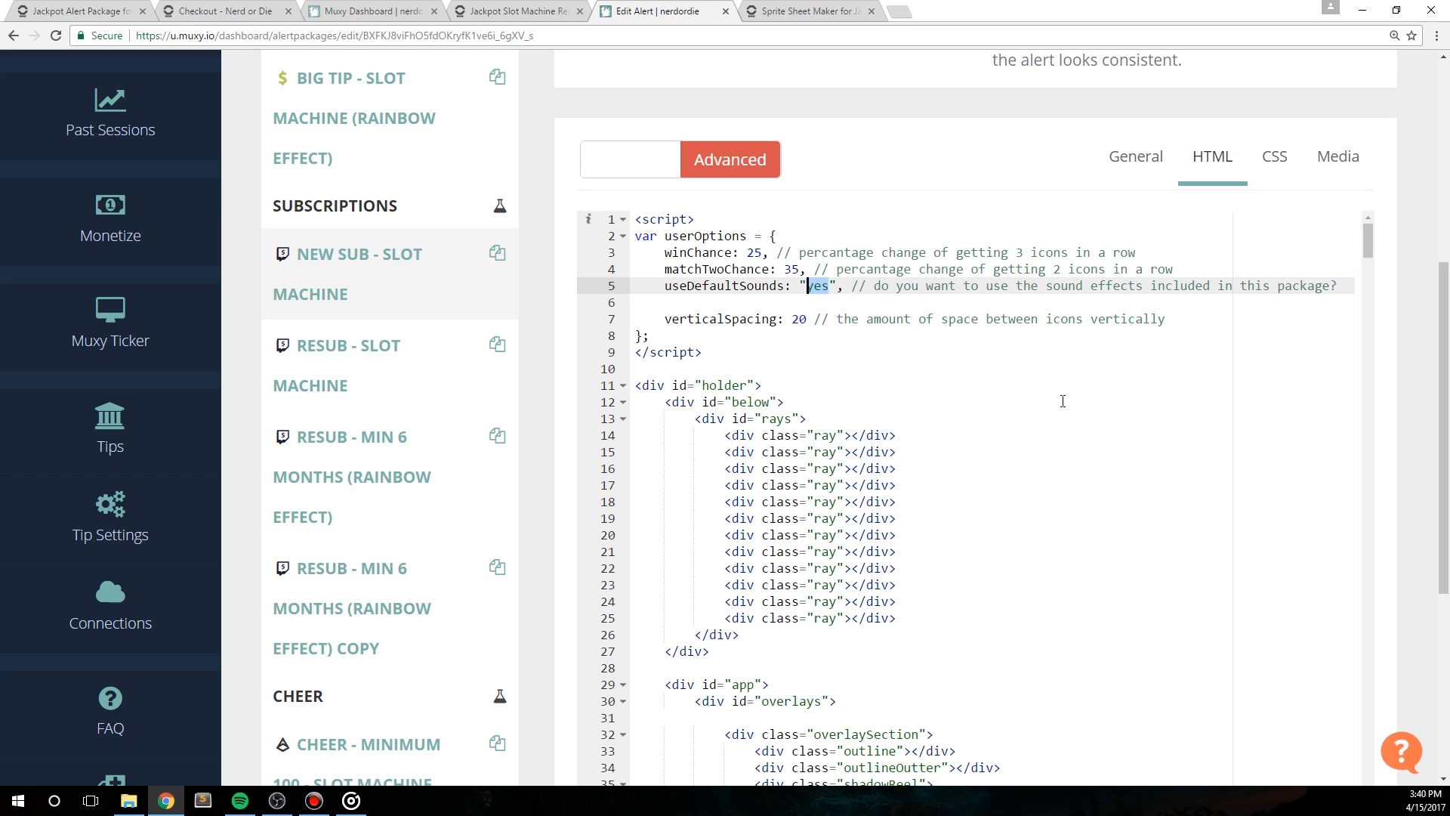
text(no)
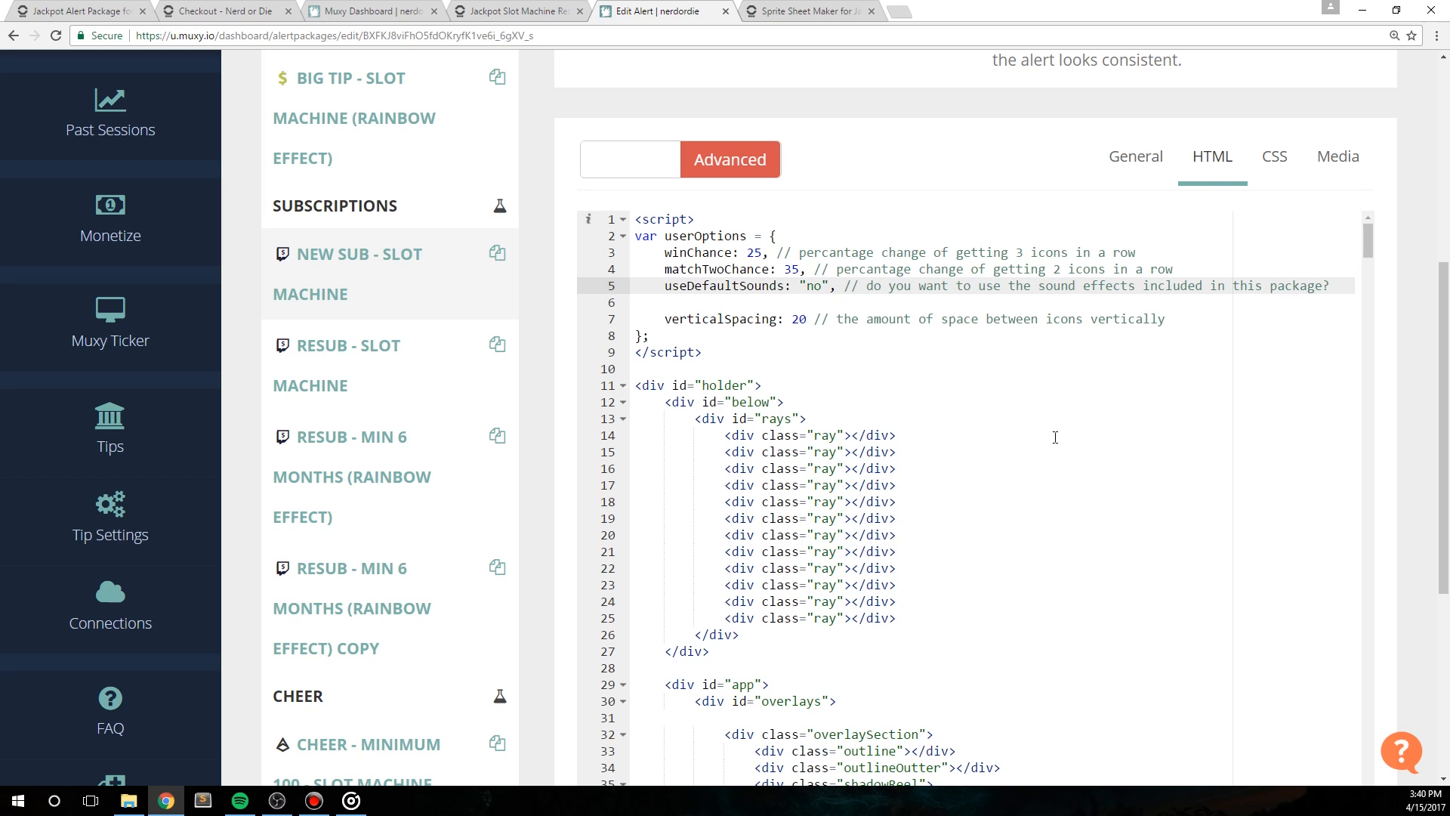
Step: Check the New Sub alert's audio and text-to-speech media, and return to its HTML code
click(1339, 156)
mouse_move(970, 433)
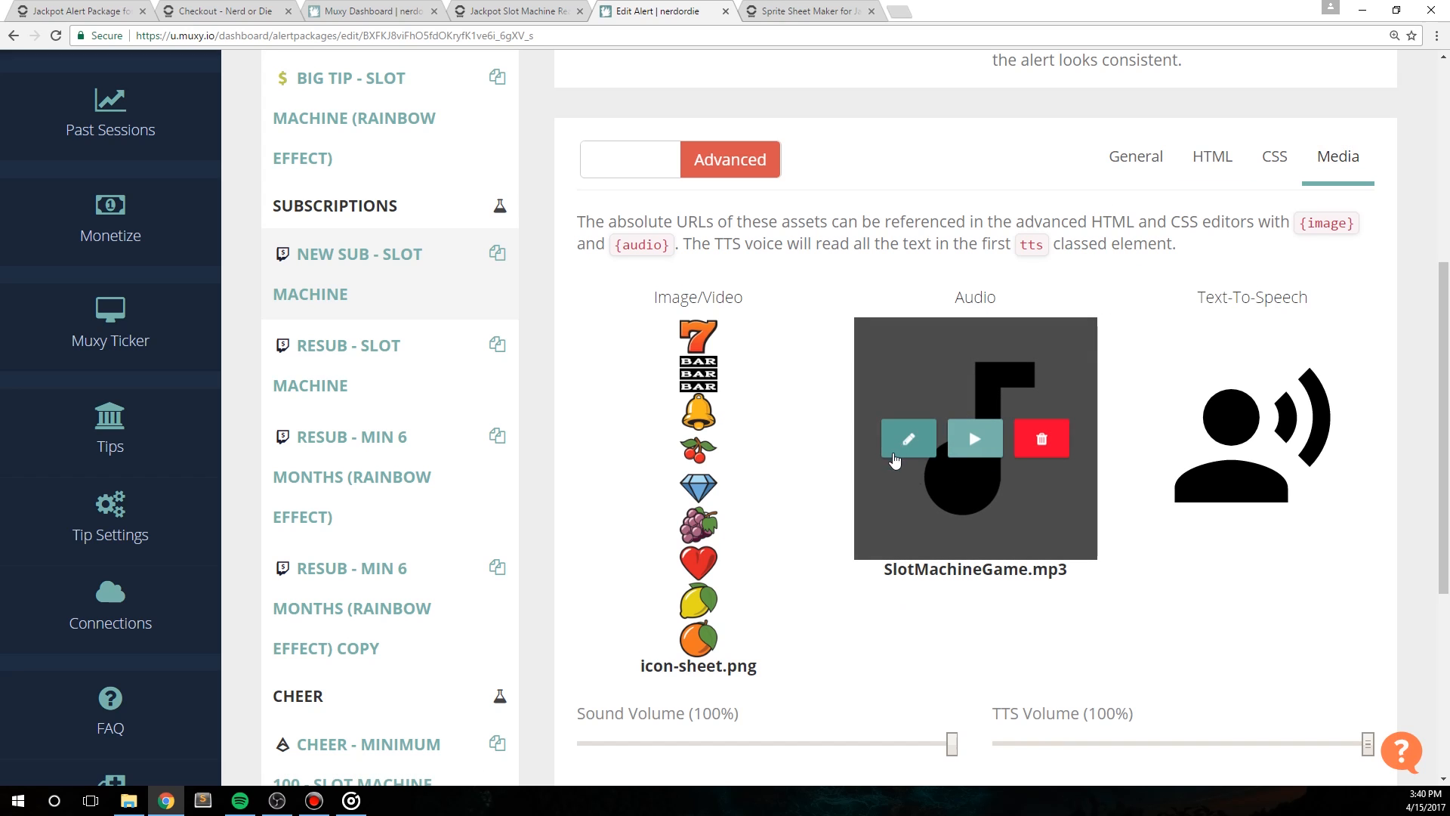
mouse_move(1166, 457)
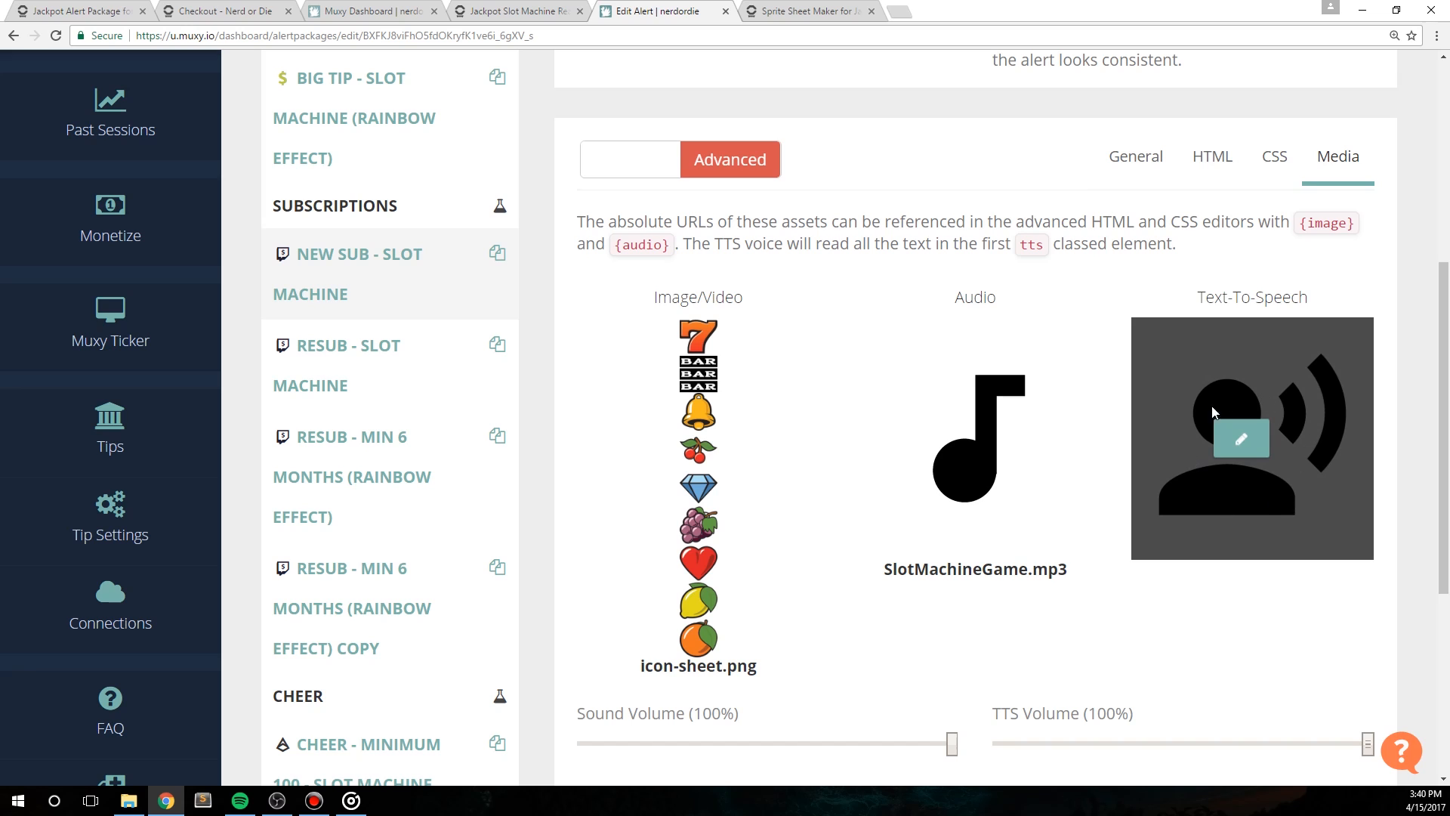
click(1211, 157)
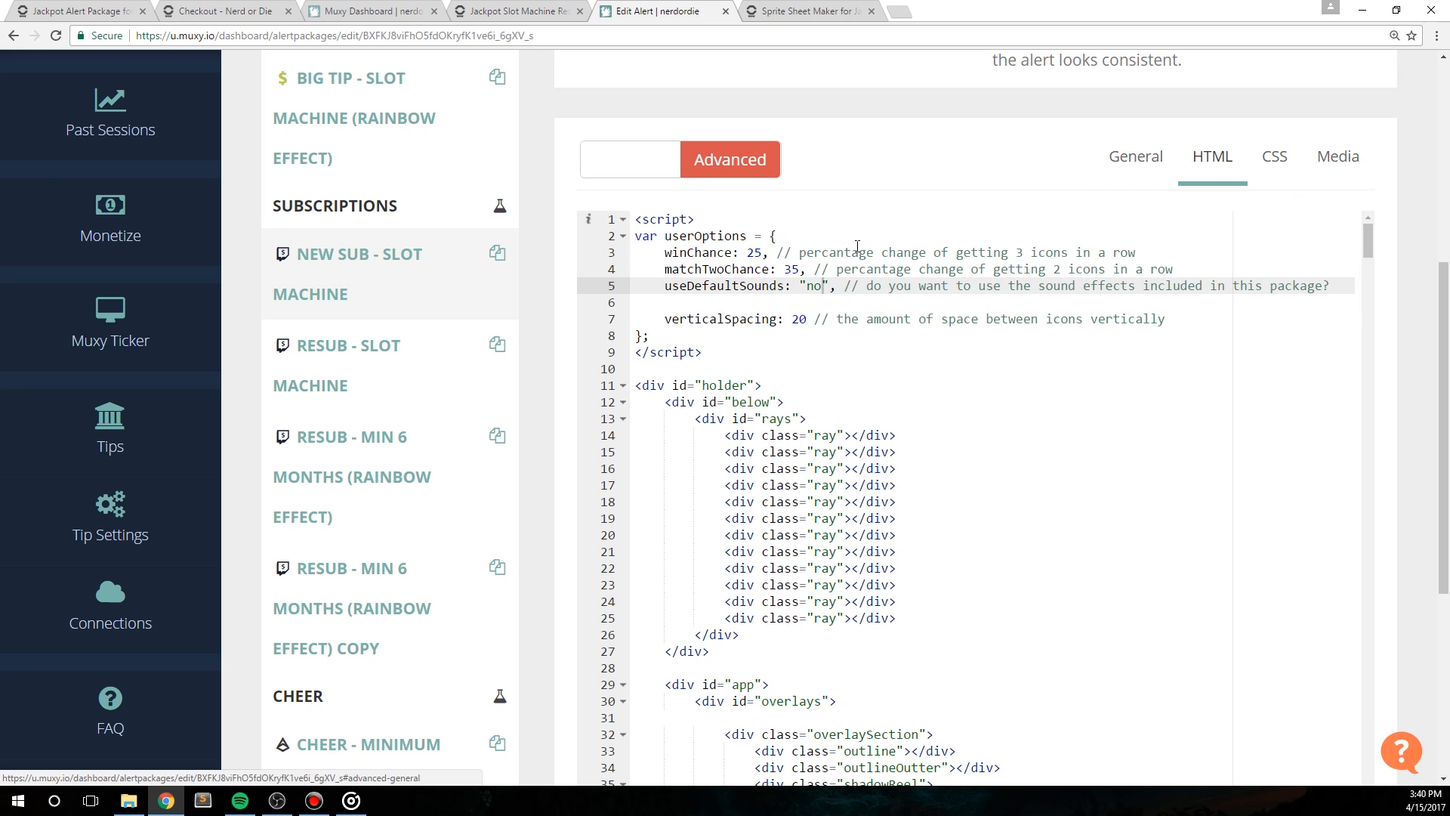
Step: Set verticalSpacing to 30 in the userOptions script
double_click(733, 319)
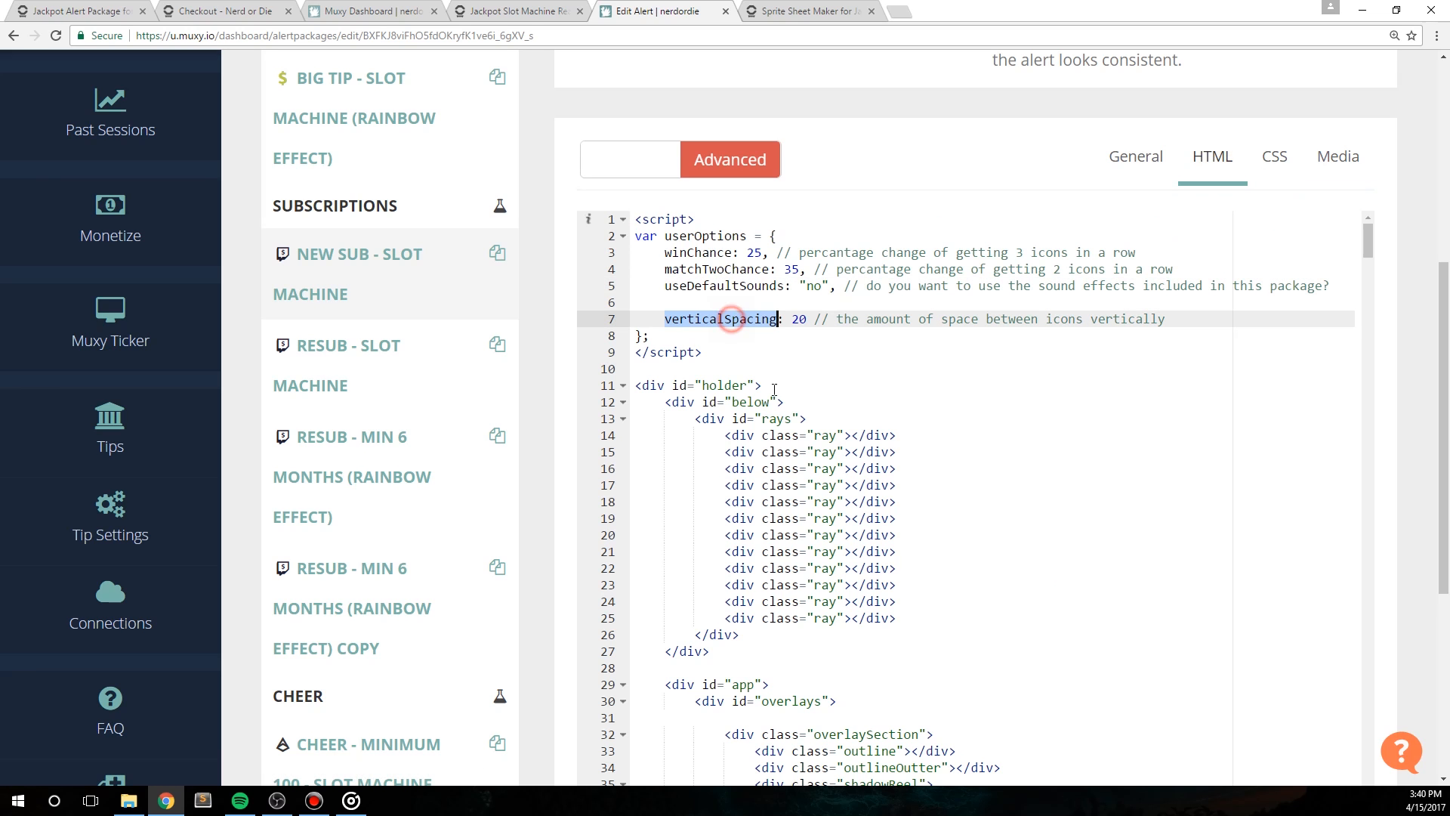
double_click(798, 318)
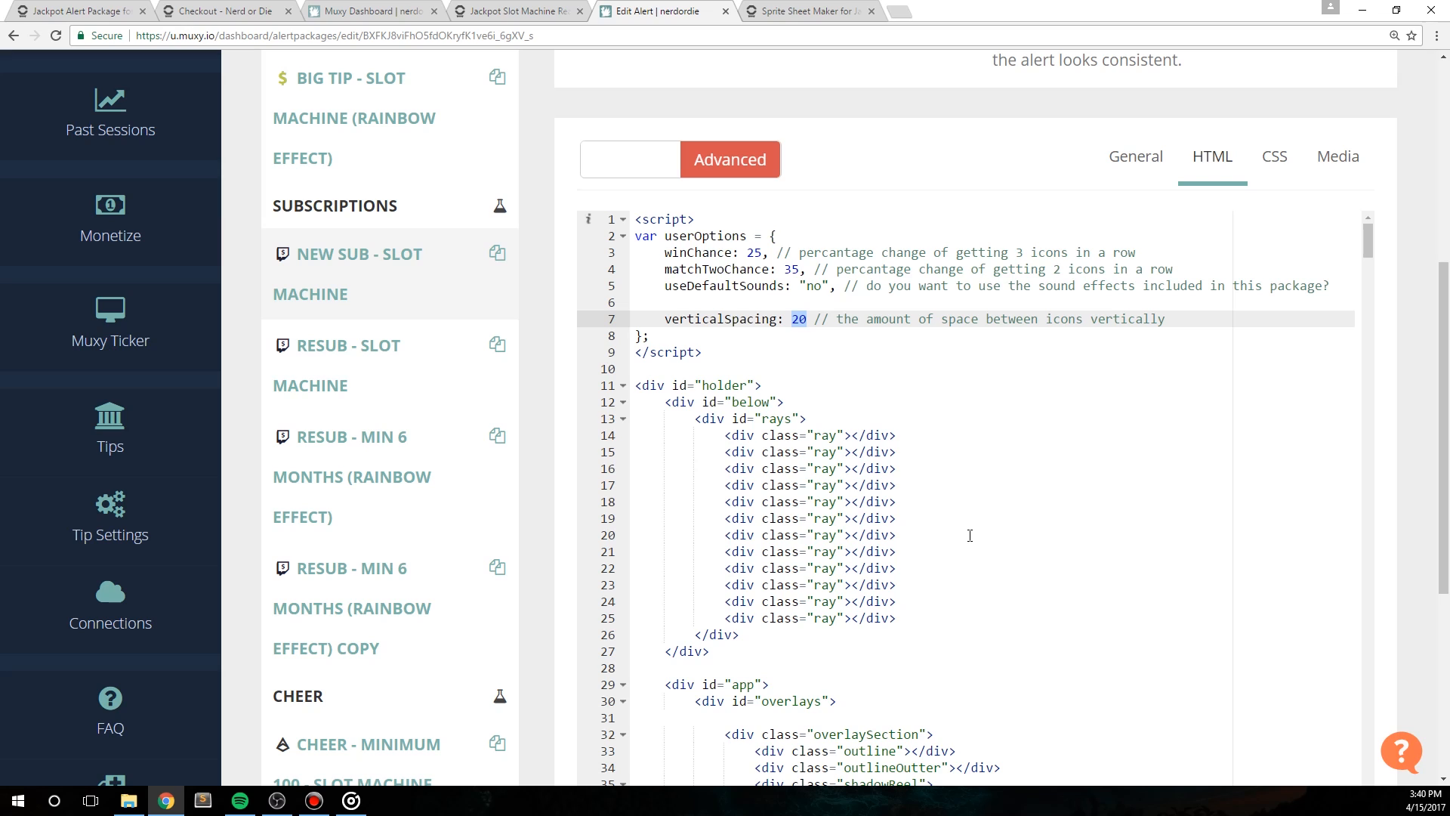
text(30)
Step: Switch to File Explorer and examine the alert files in the HTML subfolder of the Jackpot Slot Machines Code folder
click(128, 801)
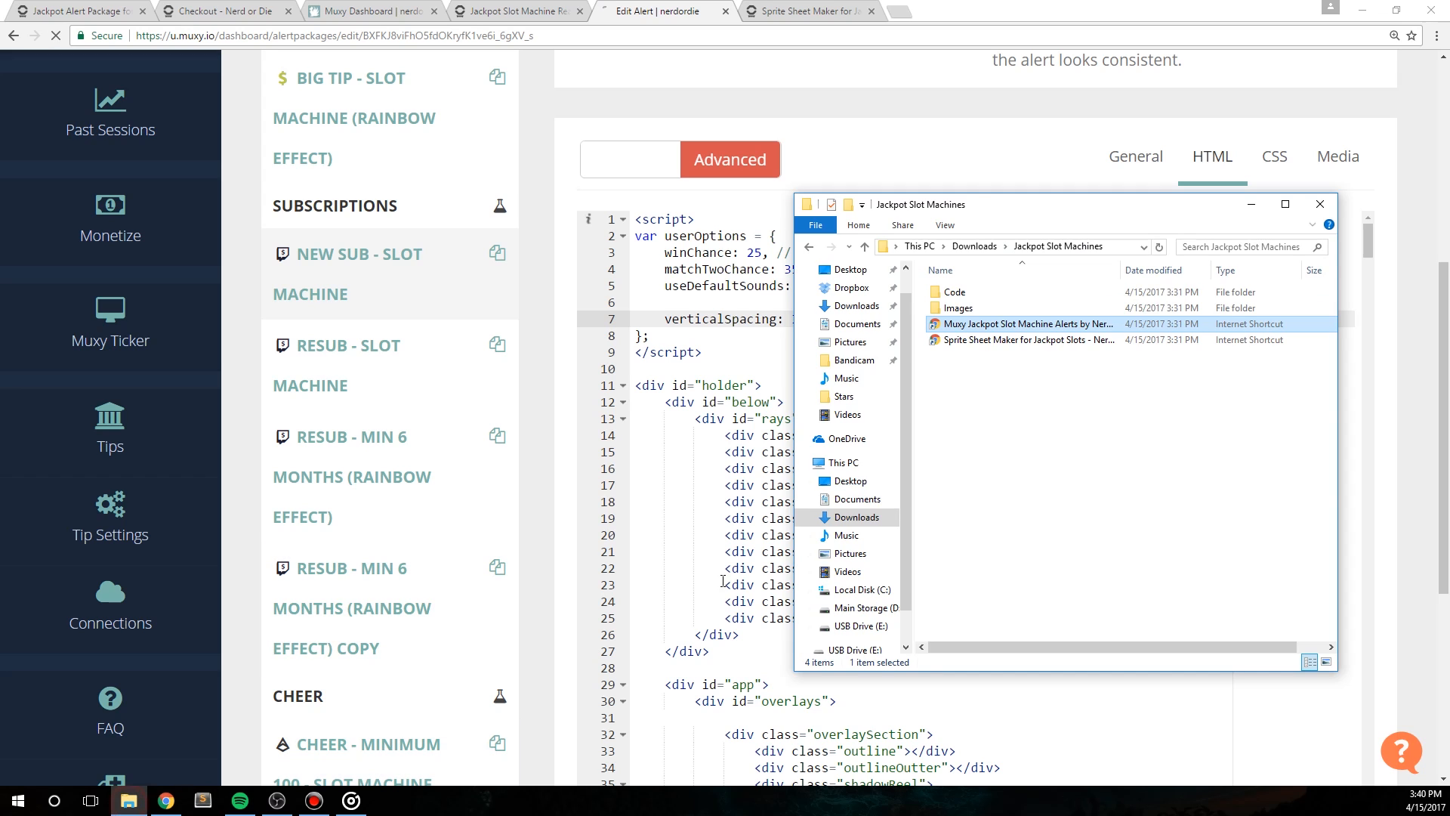
double_click(974, 293)
drag(1011, 212, 753, 176)
drag(1069, 333, 1241, 333)
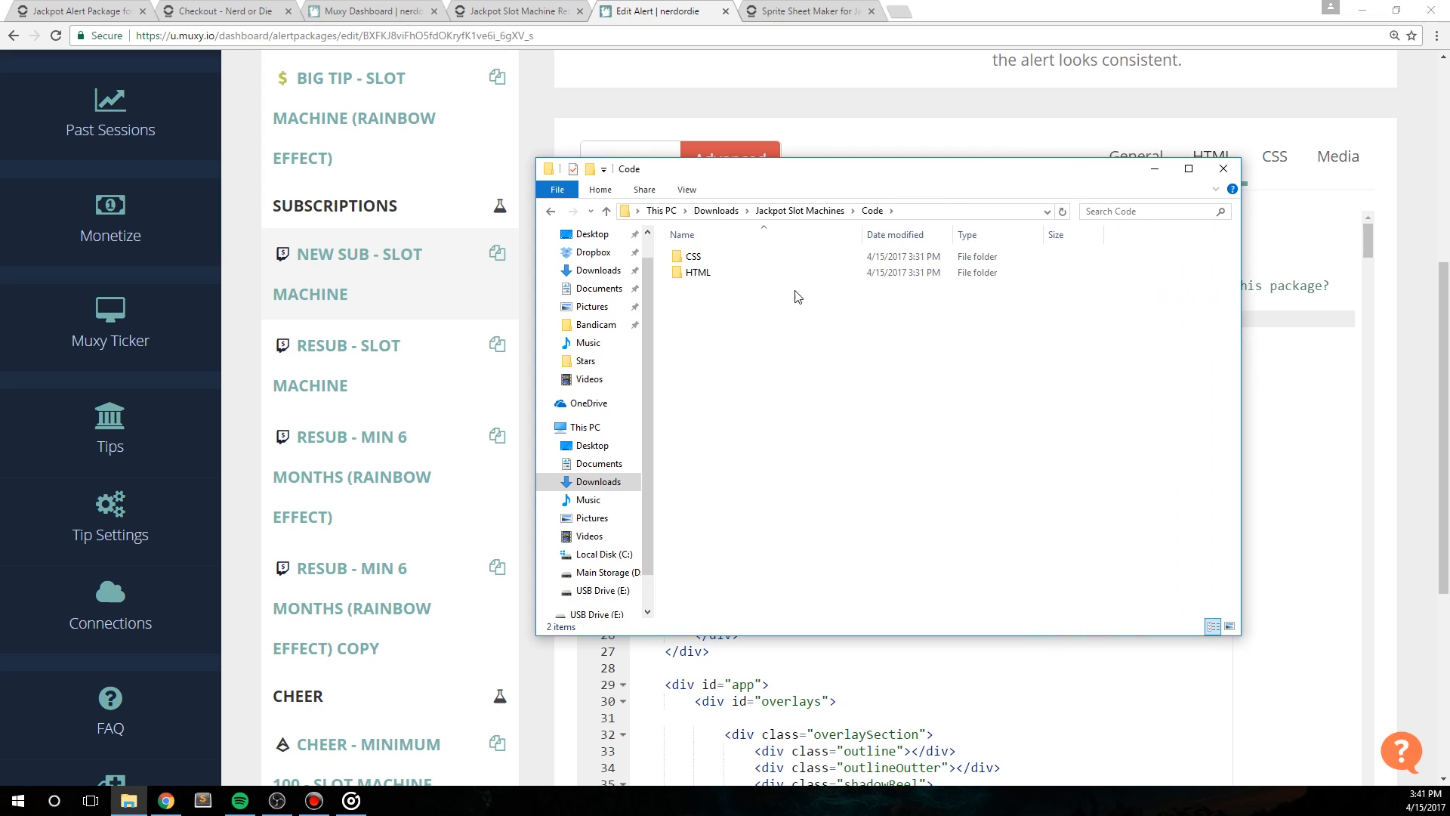
double_click(716, 272)
click(701, 259)
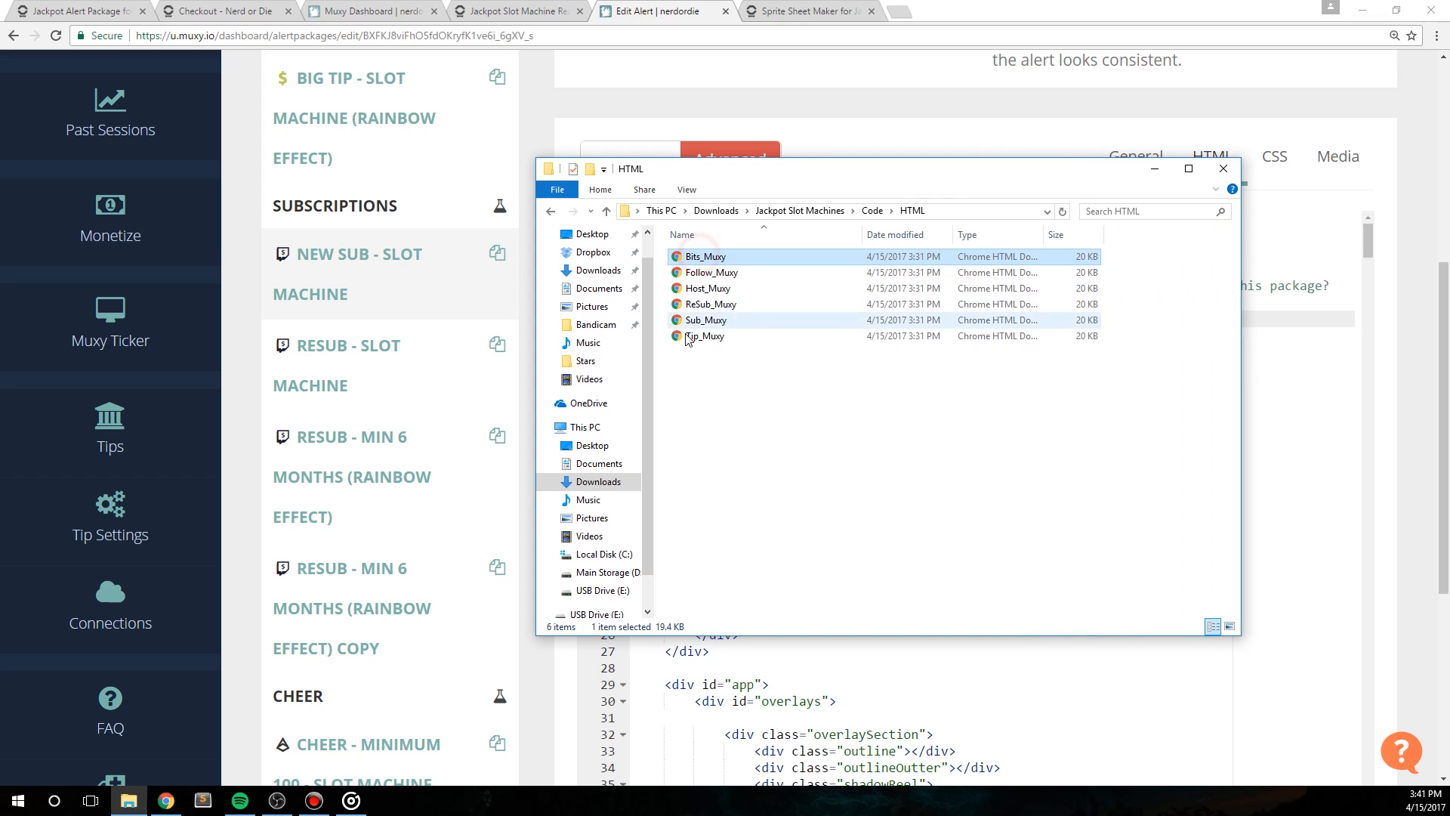
click(725, 440)
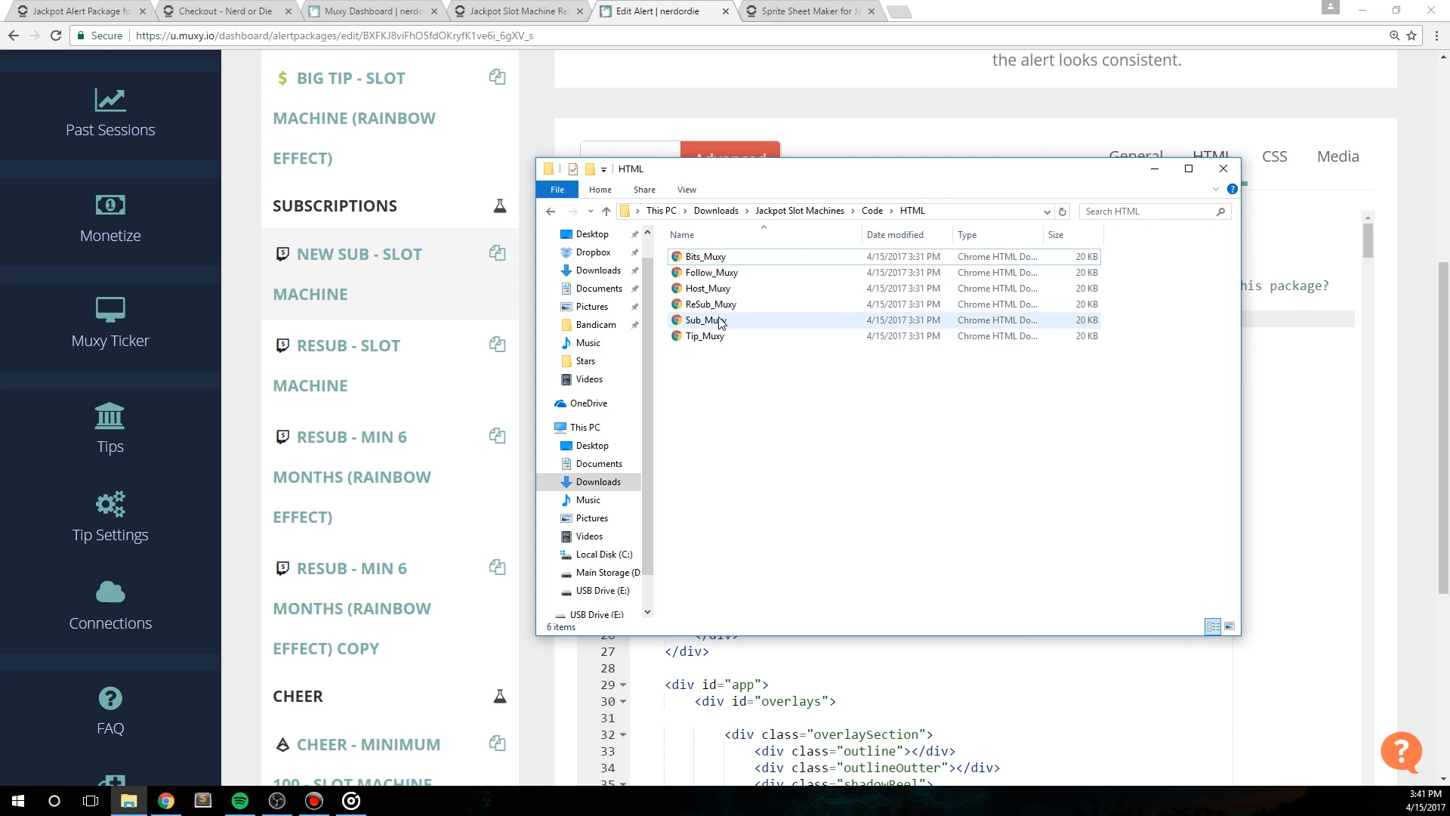
Step: Examine the stylesheets in the Code folder's CSS subfolder and return to the alert editor
click(873, 211)
double_click(698, 256)
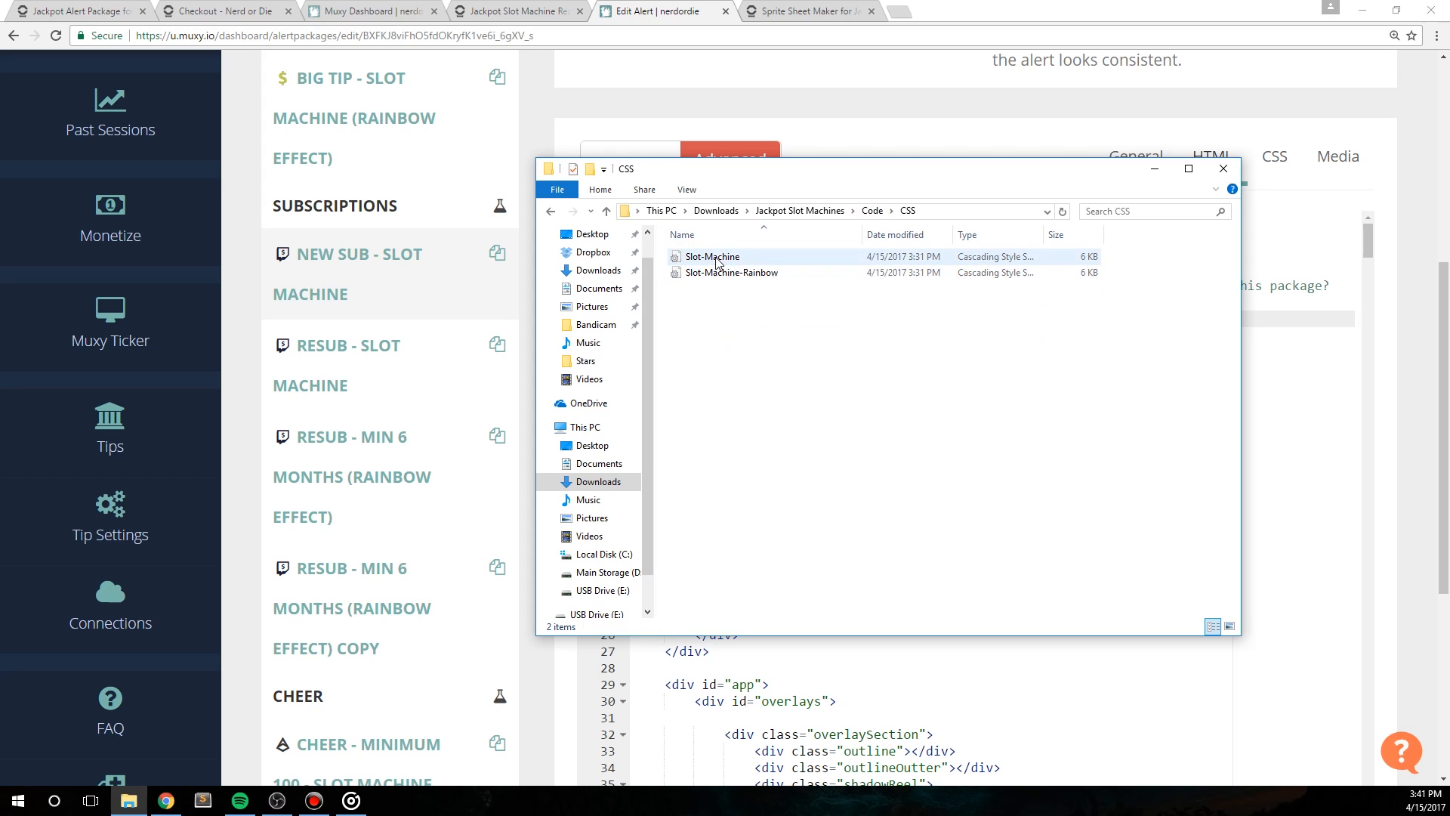
click(830, 213)
click(808, 147)
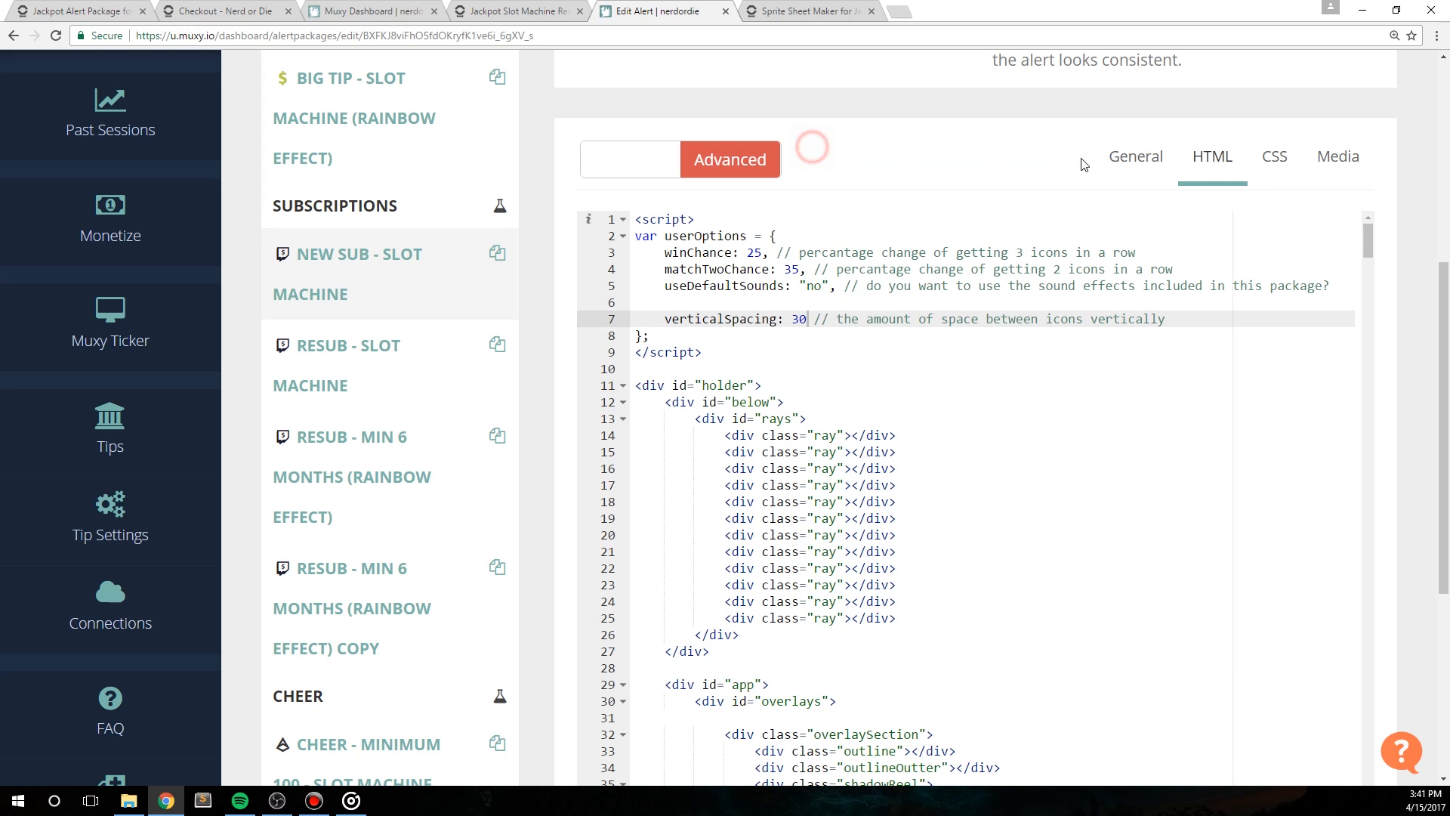
Step: Review the New Sub alert's general settings with its display time, its HTML and CSS code, and its media
click(1136, 156)
double_click(618, 482)
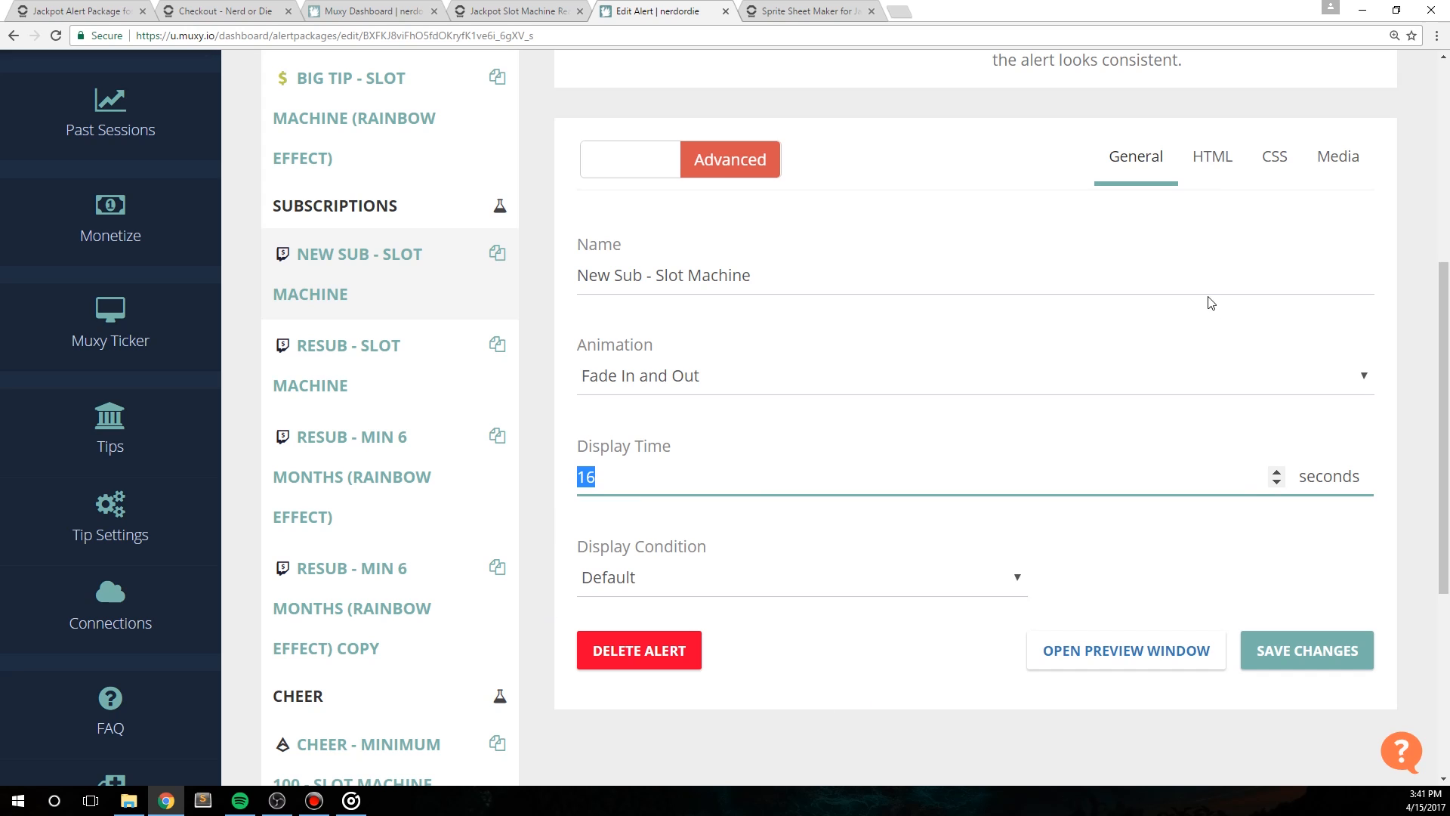
click(1217, 158)
click(835, 352)
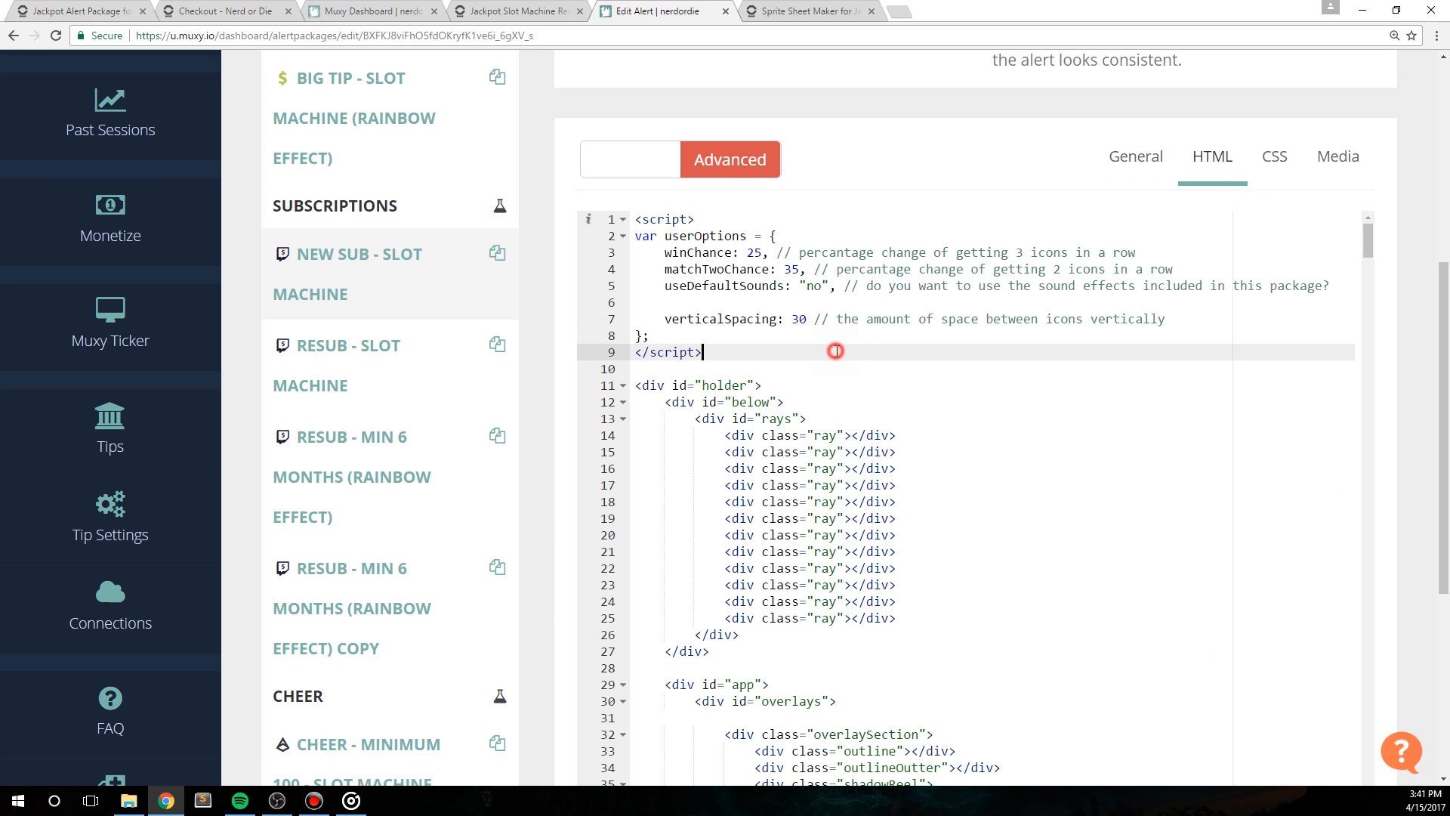
click(1273, 157)
click(810, 385)
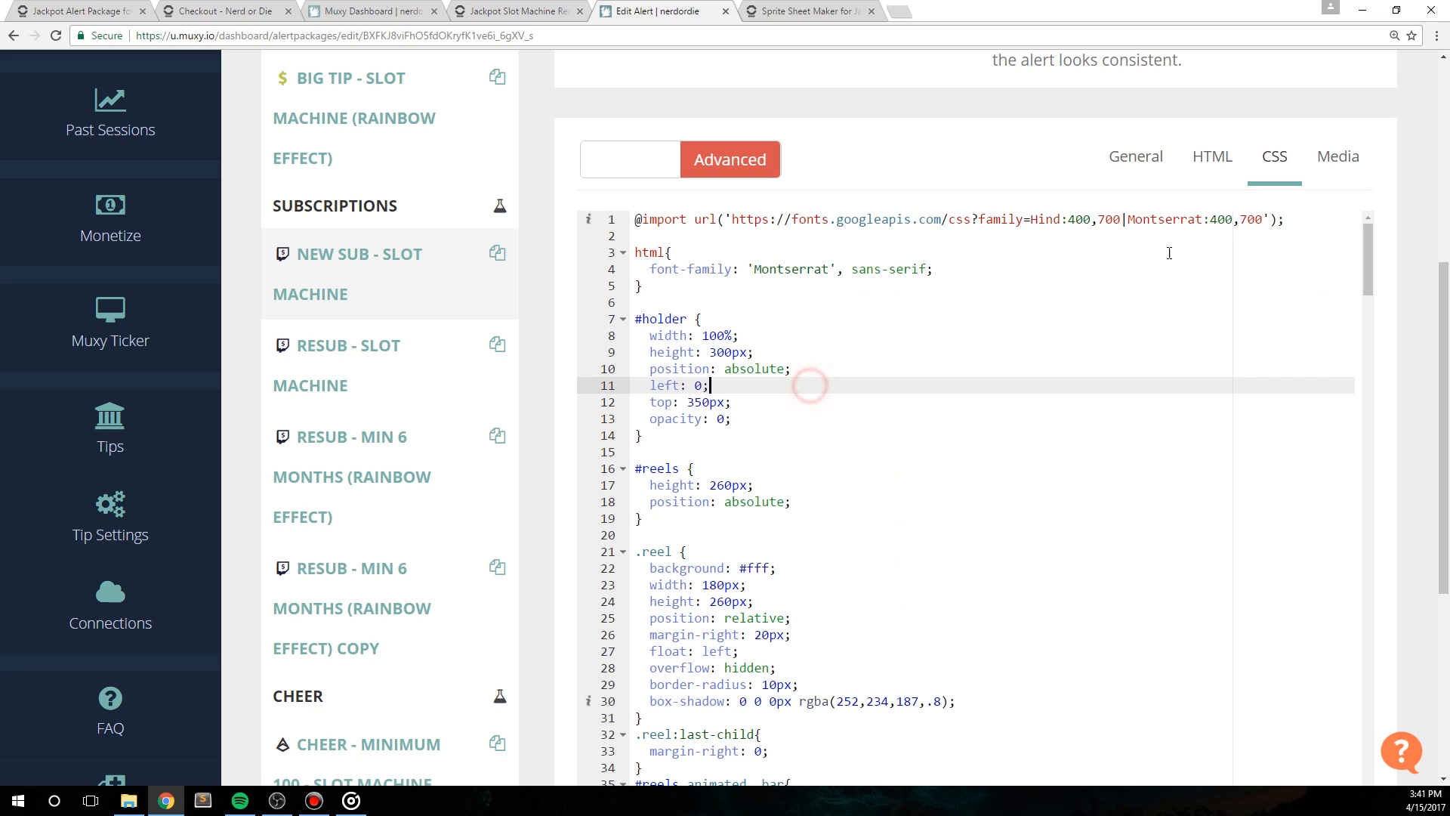
click(1354, 157)
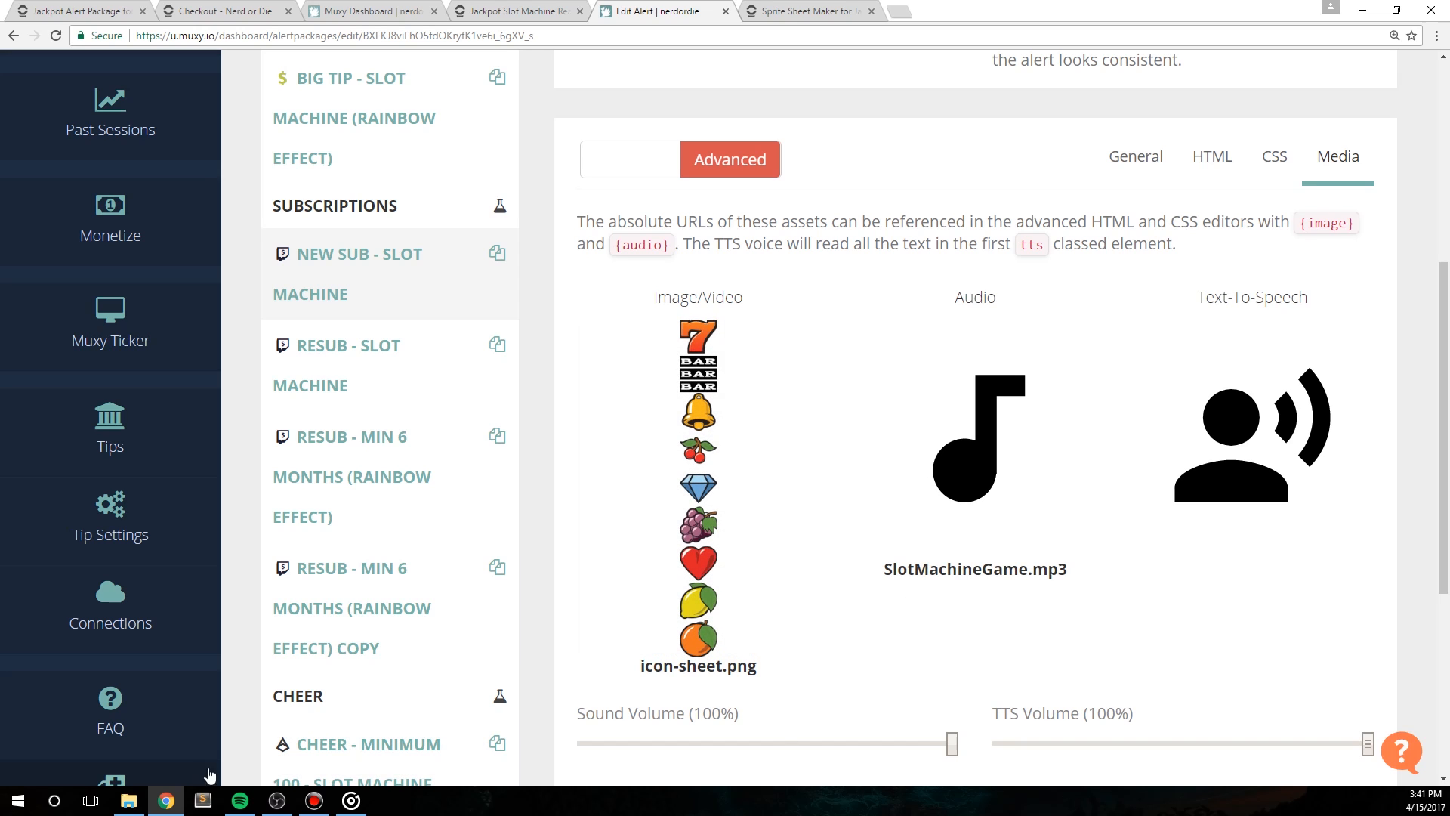
Step: Check which programs can open the Bits_Muxy file in the Code folder's HTML subfolder, and return to the alert editor
click(129, 801)
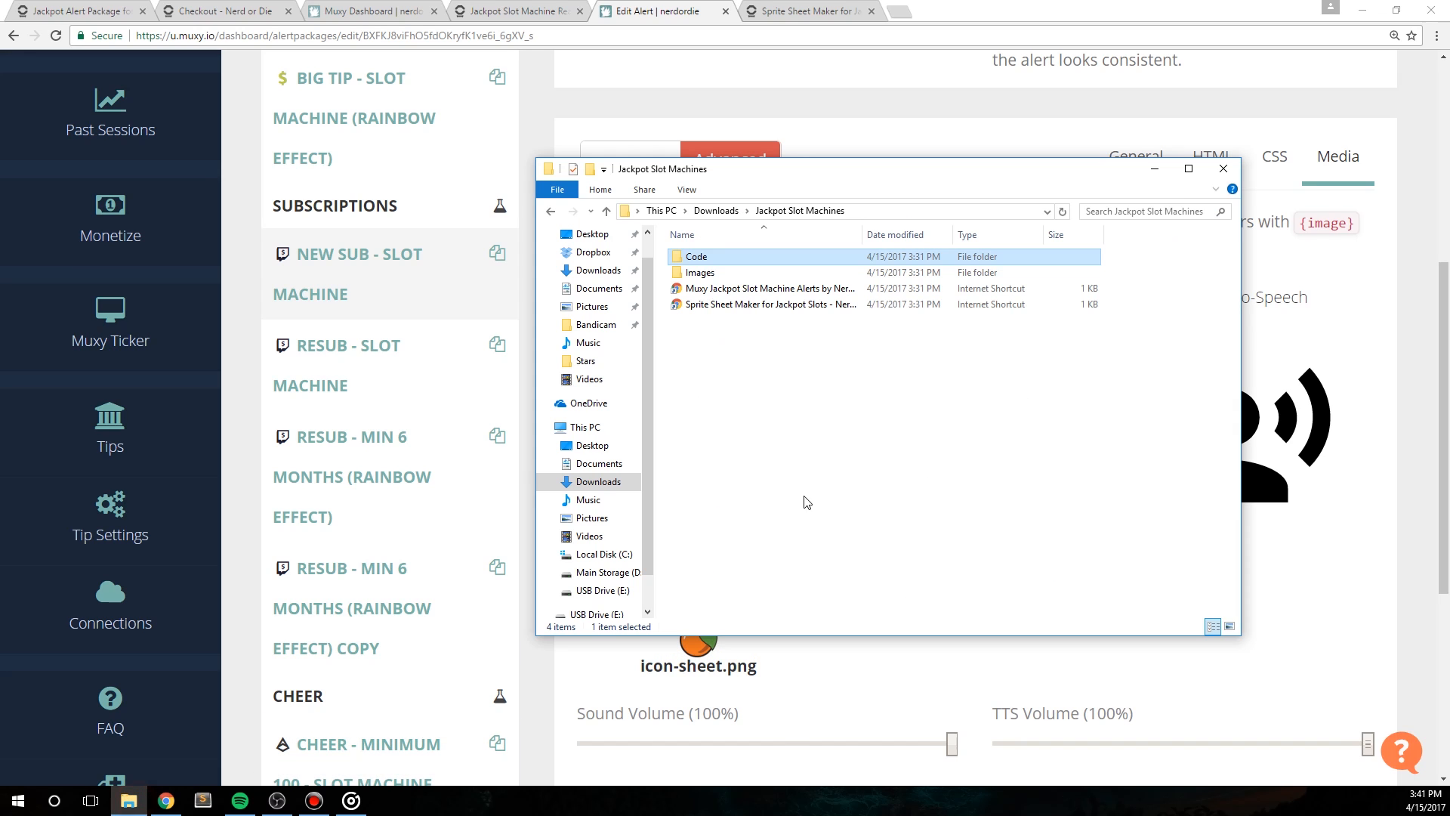
double_click(717, 257)
double_click(718, 258)
click(717, 258)
right_click(717, 258)
click(804, 380)
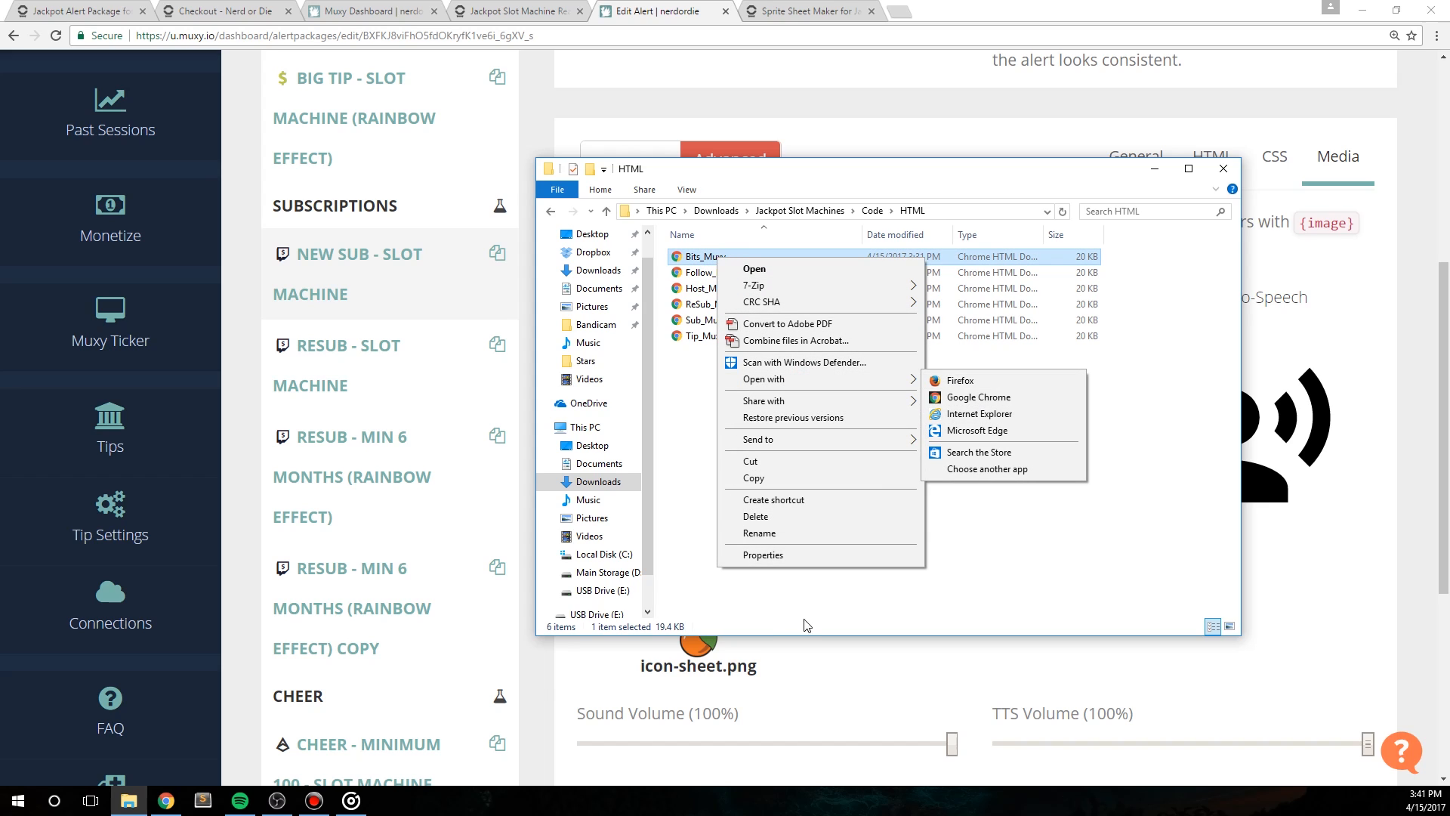
click(781, 626)
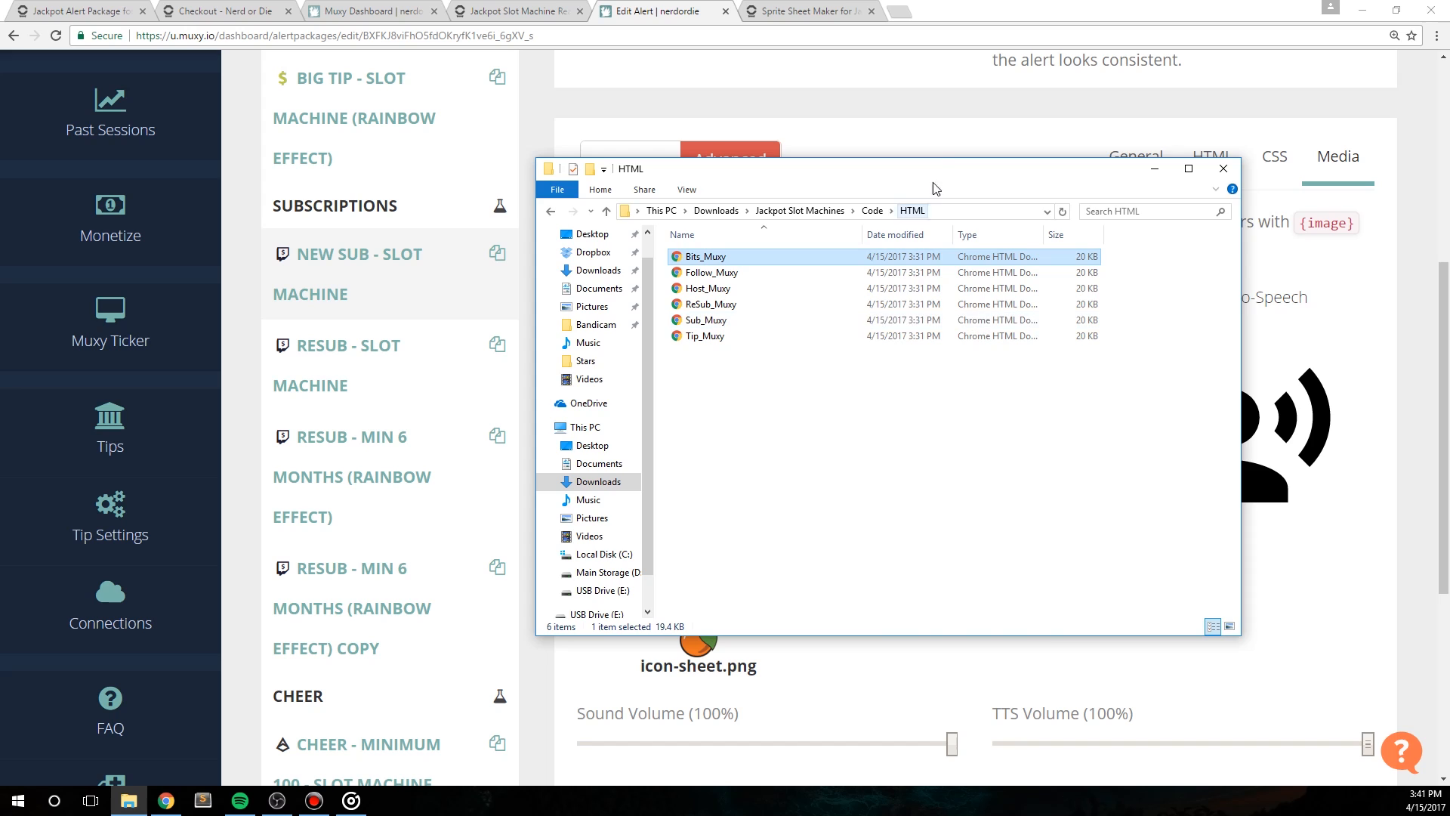
click(968, 116)
Step: Reset the page zoom and set winChance to 100 and matchTwoChance to 0 in the New Sub alert's userOptions
key(ctrl+0)
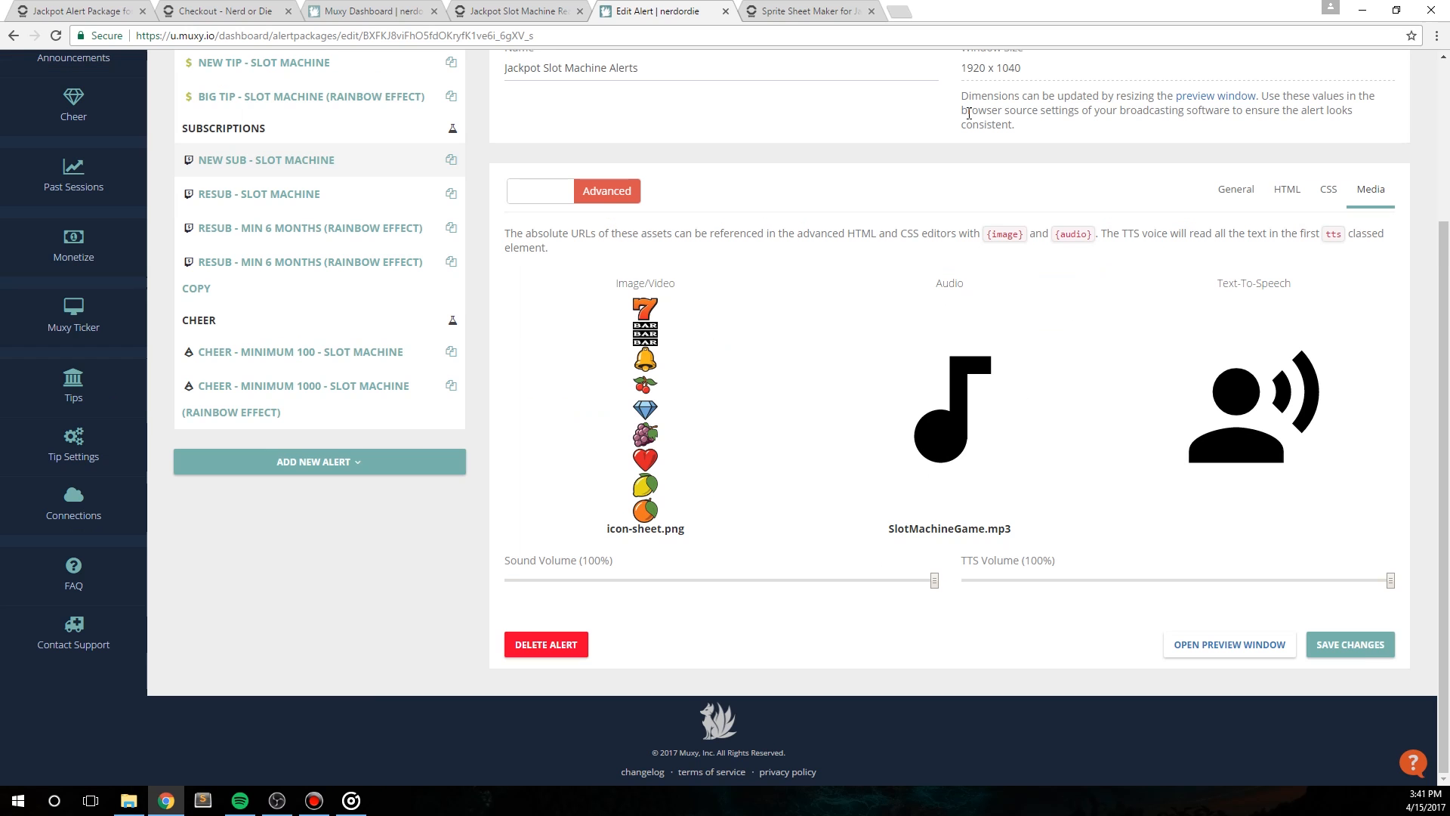
scroll(876, 469, up, 3)
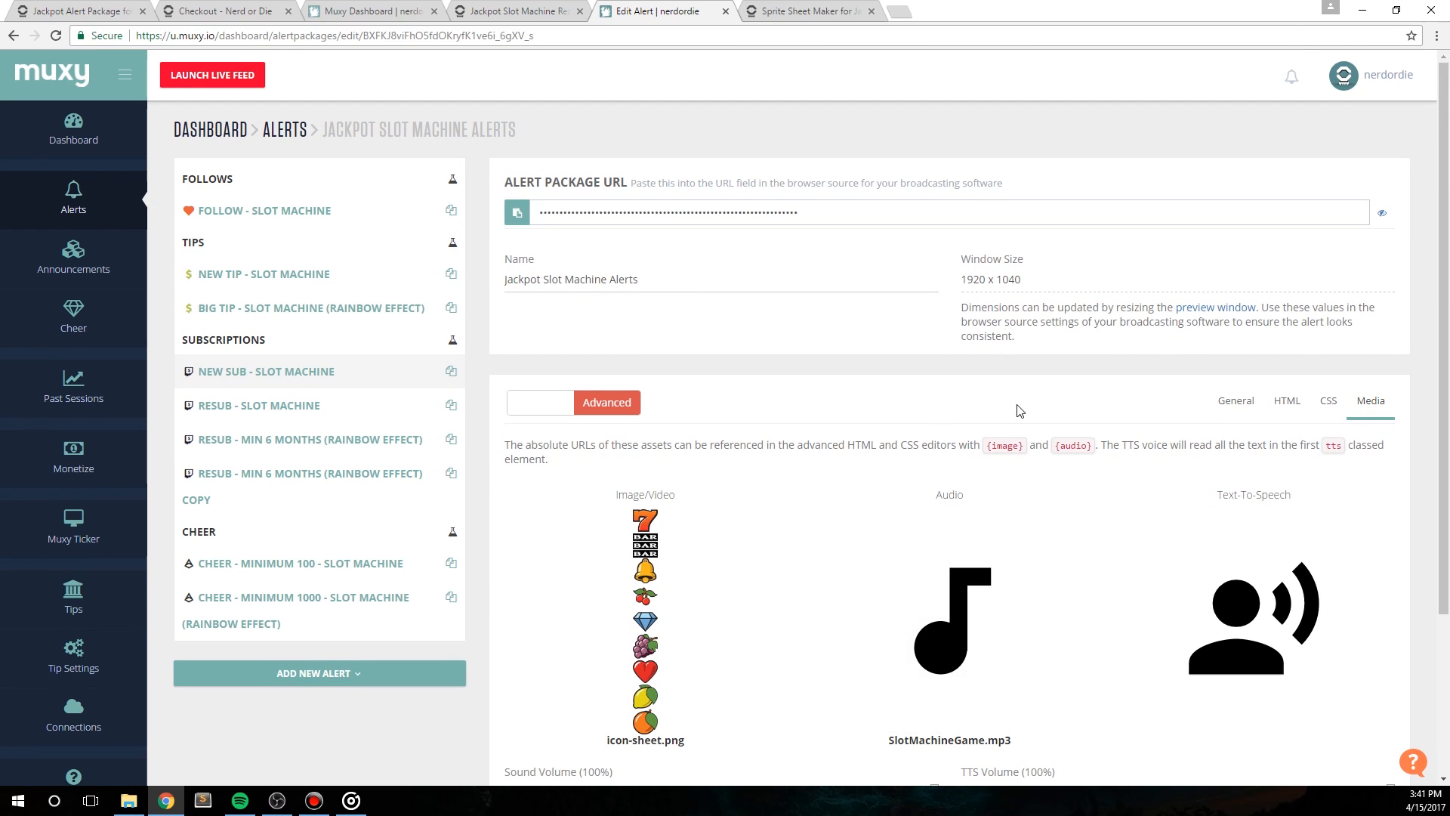
click(1301, 413)
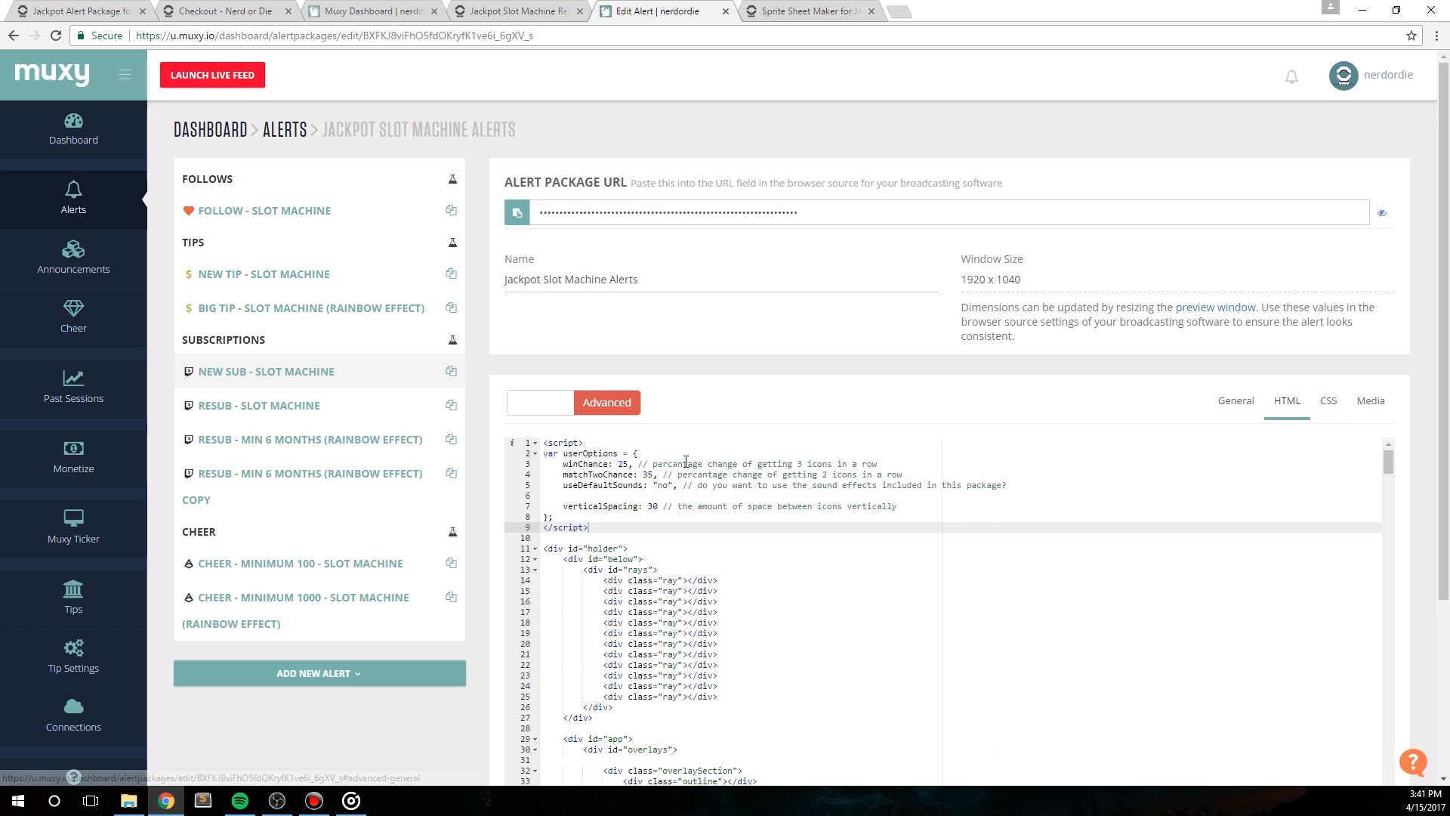
double_click(623, 463)
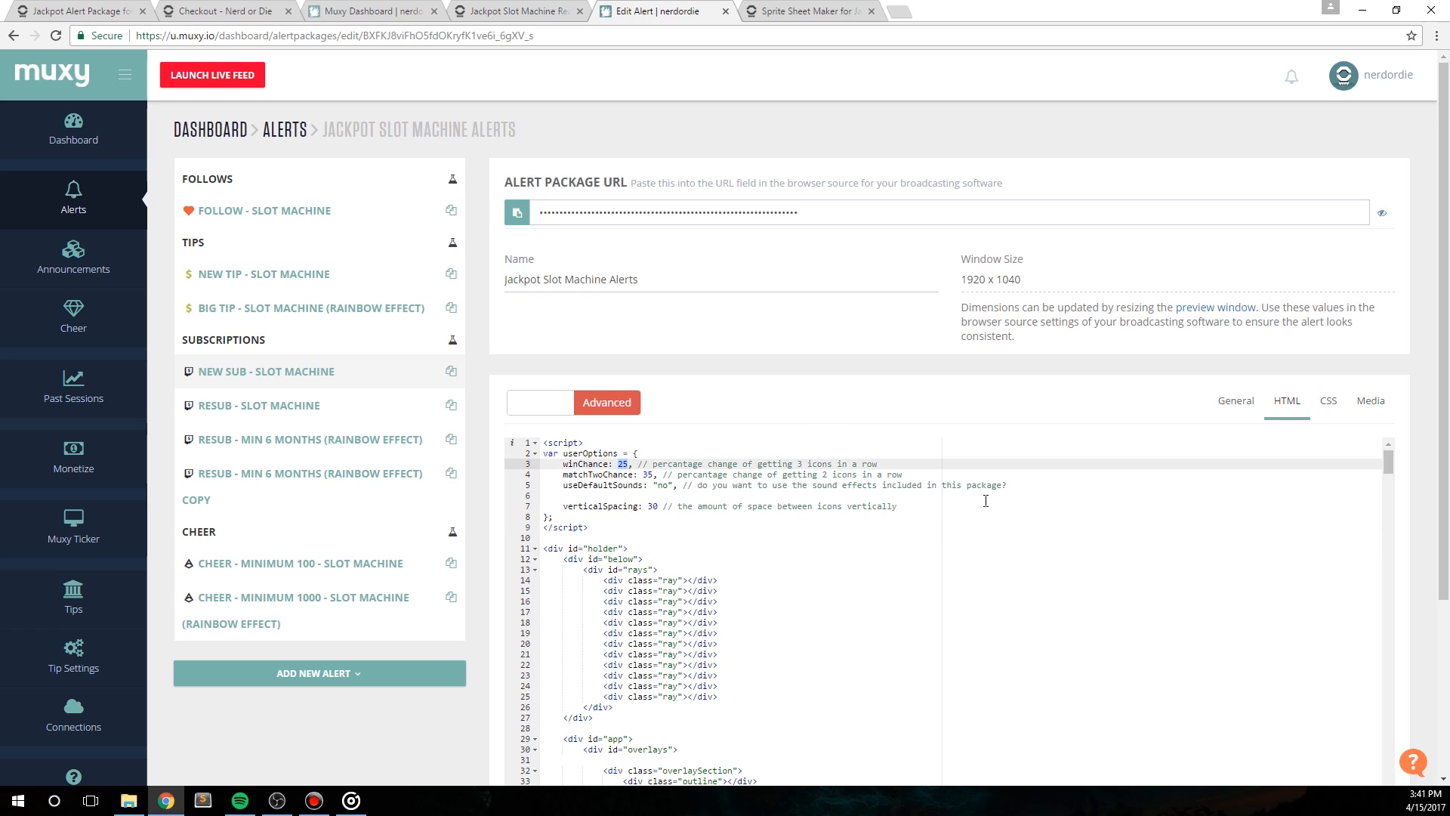
double_click(650, 475)
text(0)
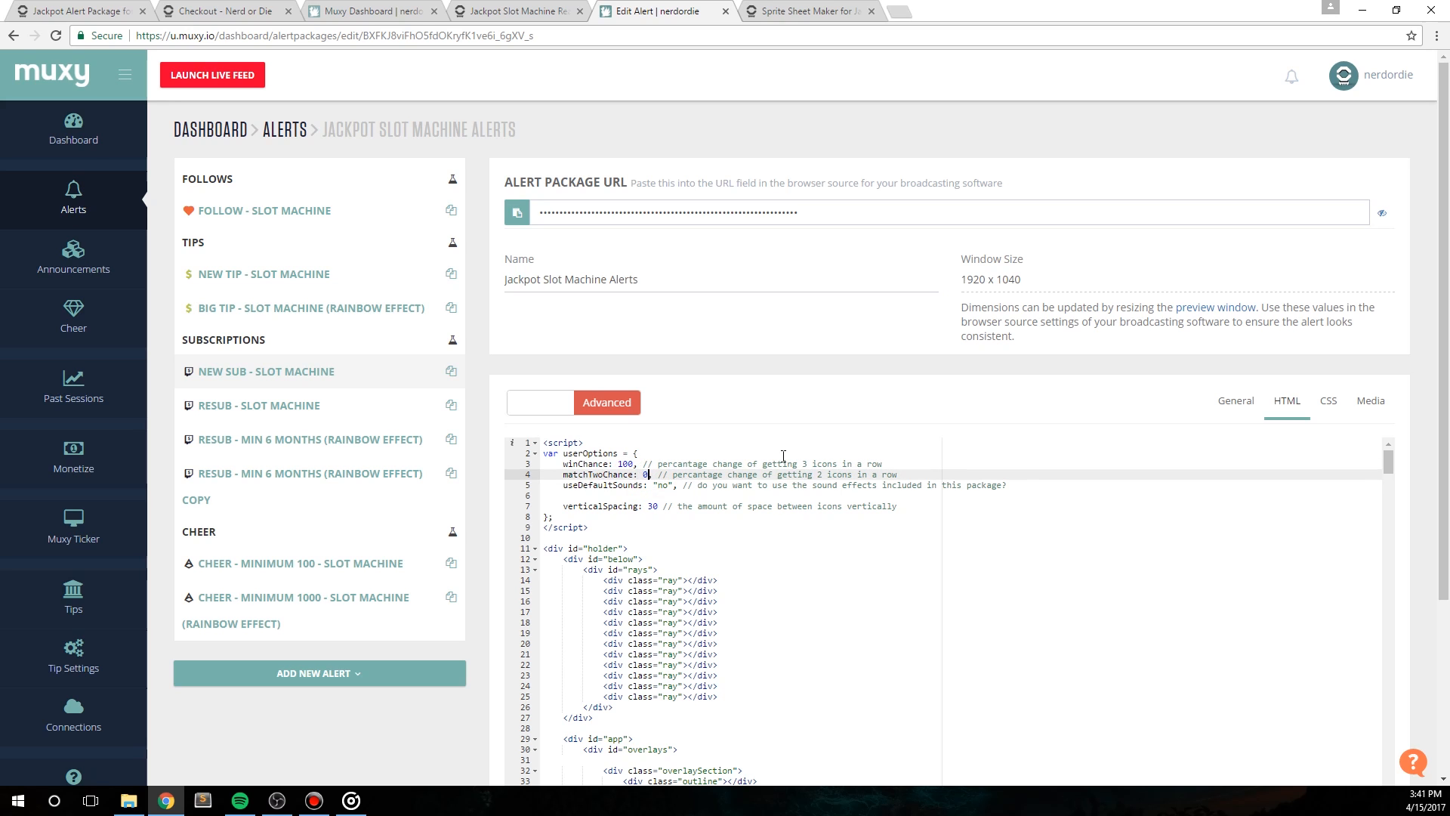
Step: Save the New Sub alert's changes and open its preview window
scroll(606, 492, down, 3)
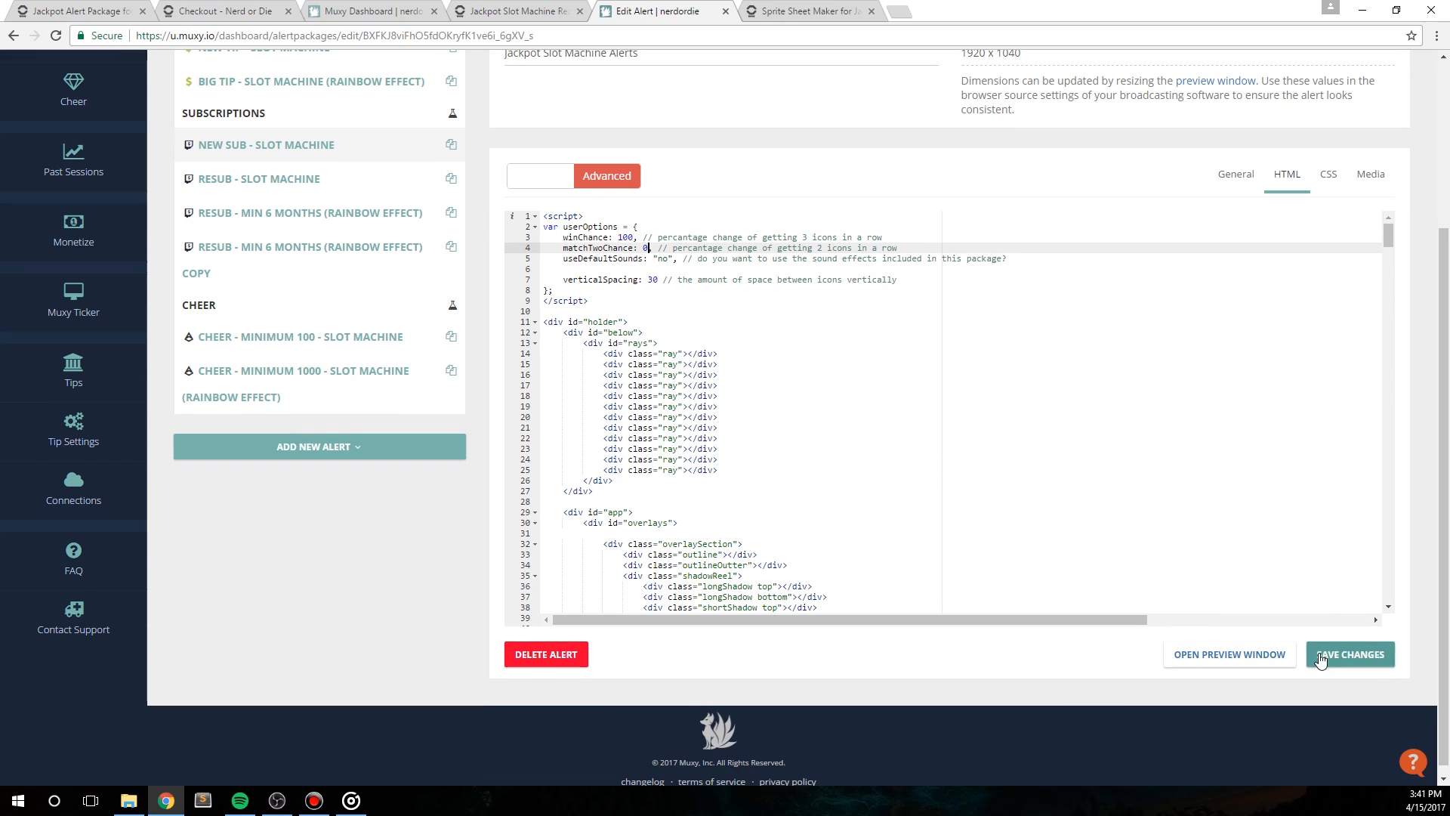
click(1329, 654)
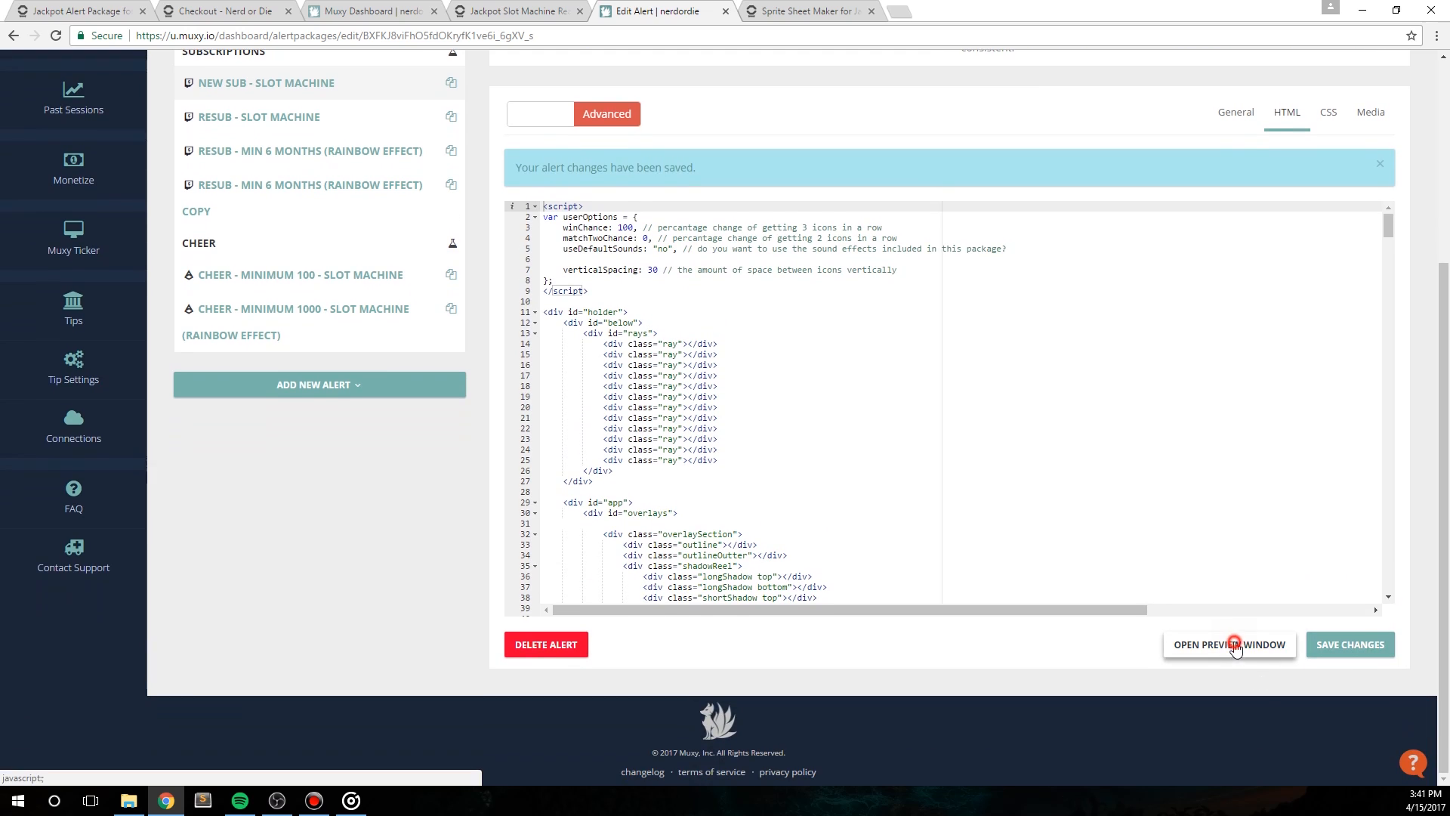
click(1233, 646)
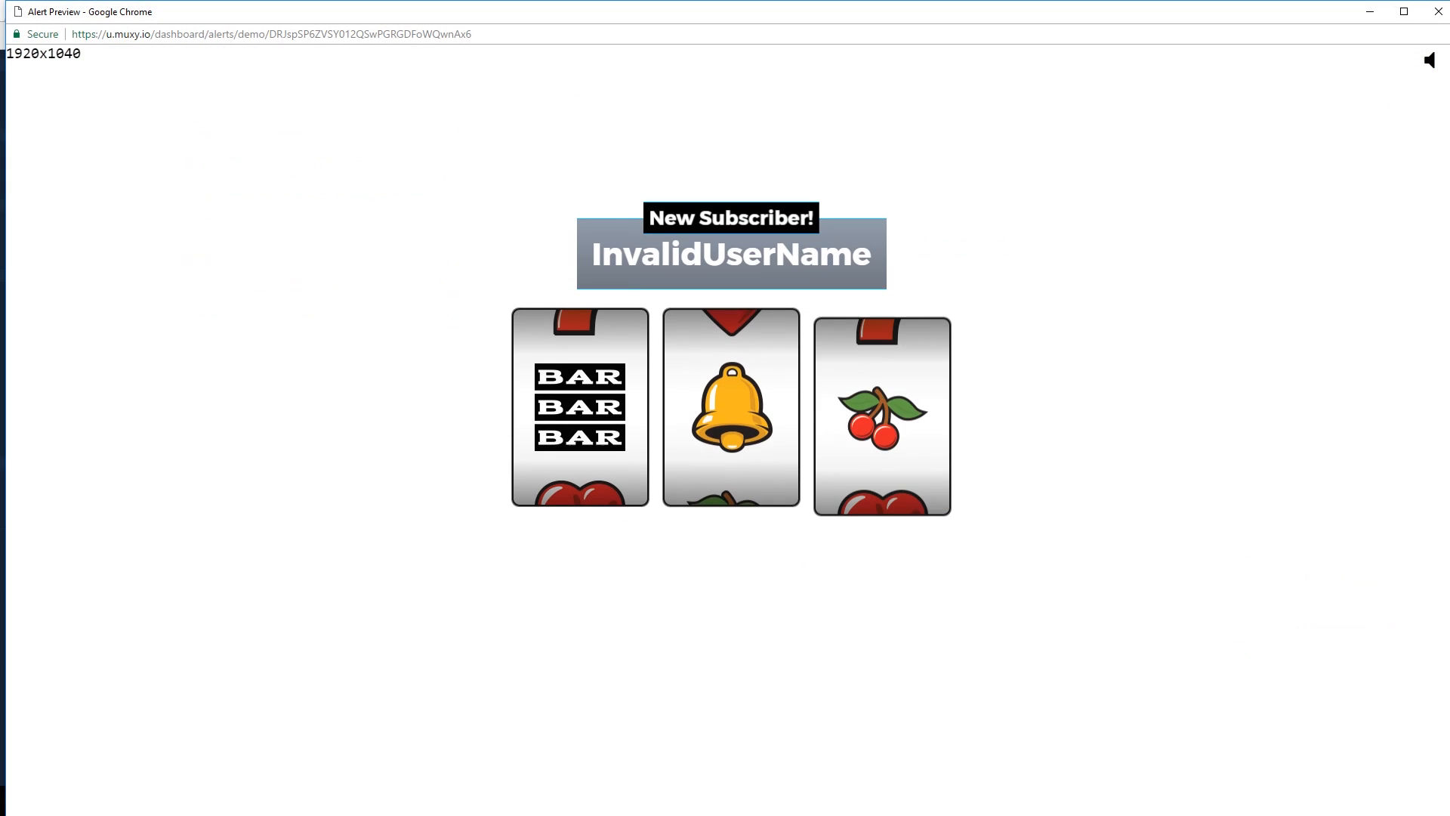